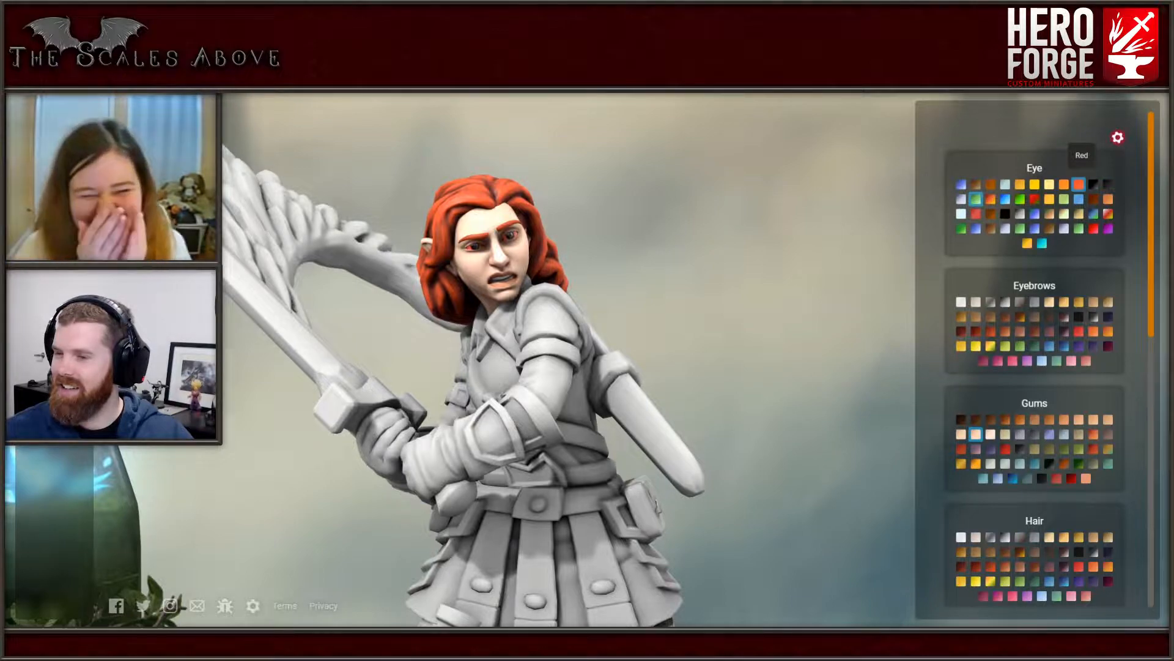
# - Try Brown, Acid, Gecko Red, Purple, Green Contract and Green Dilate as the figure's eye color
pyautogui.click(976, 184)
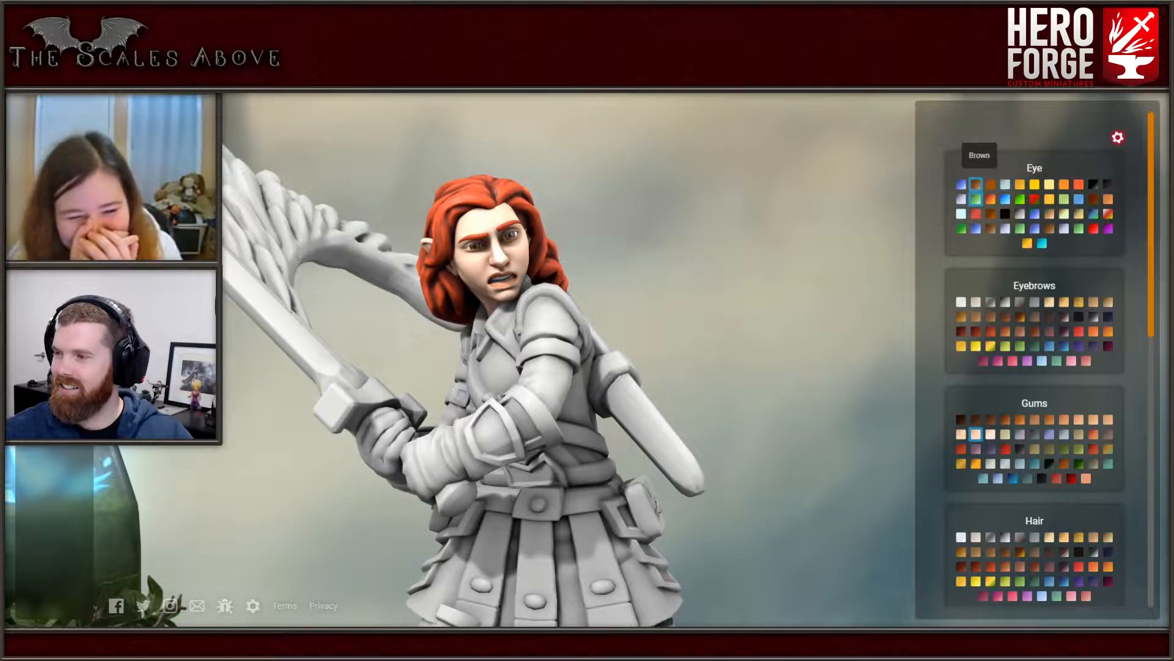
pyautogui.click(1020, 199)
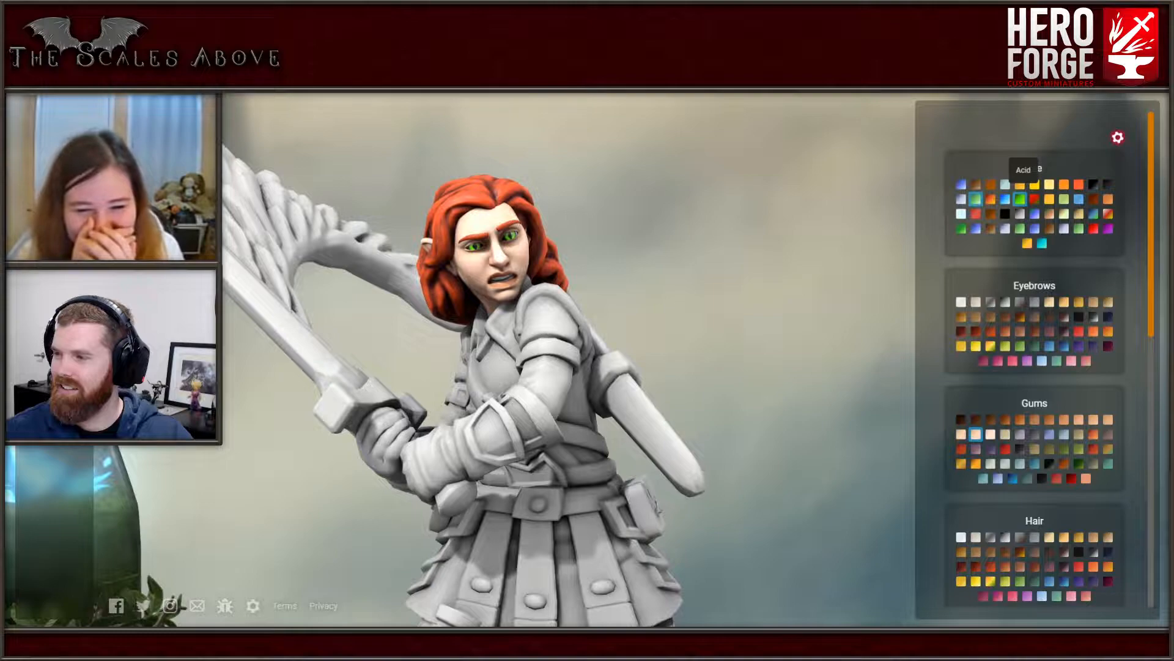
pyautogui.click(1020, 213)
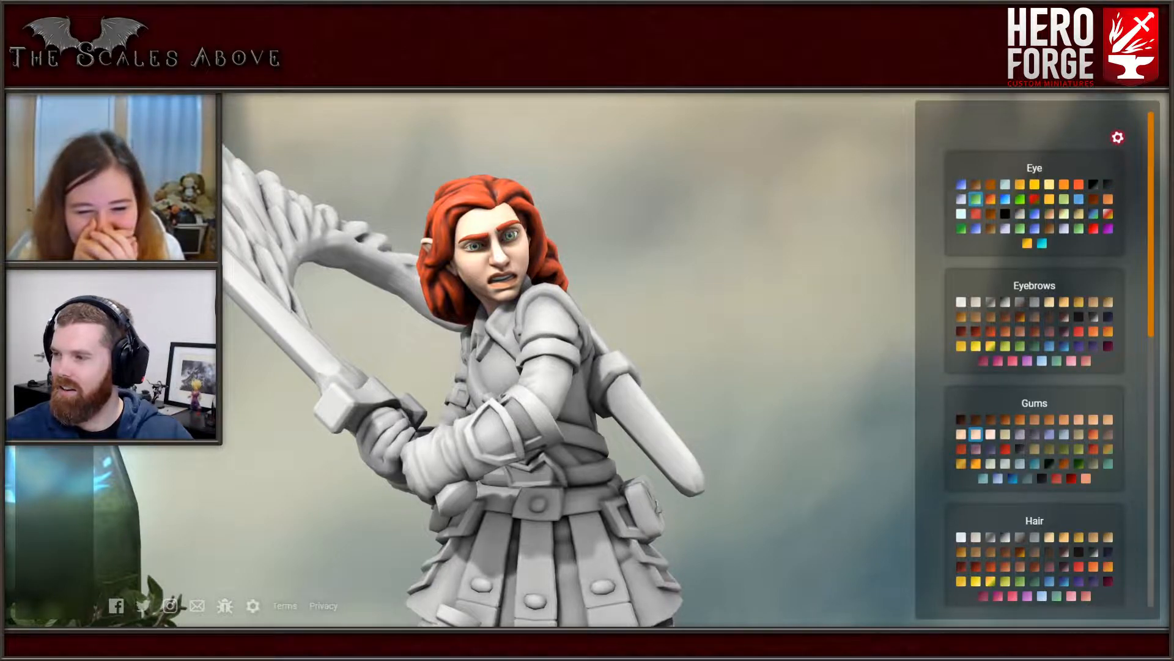
pyautogui.scroll(2, 526, 306)
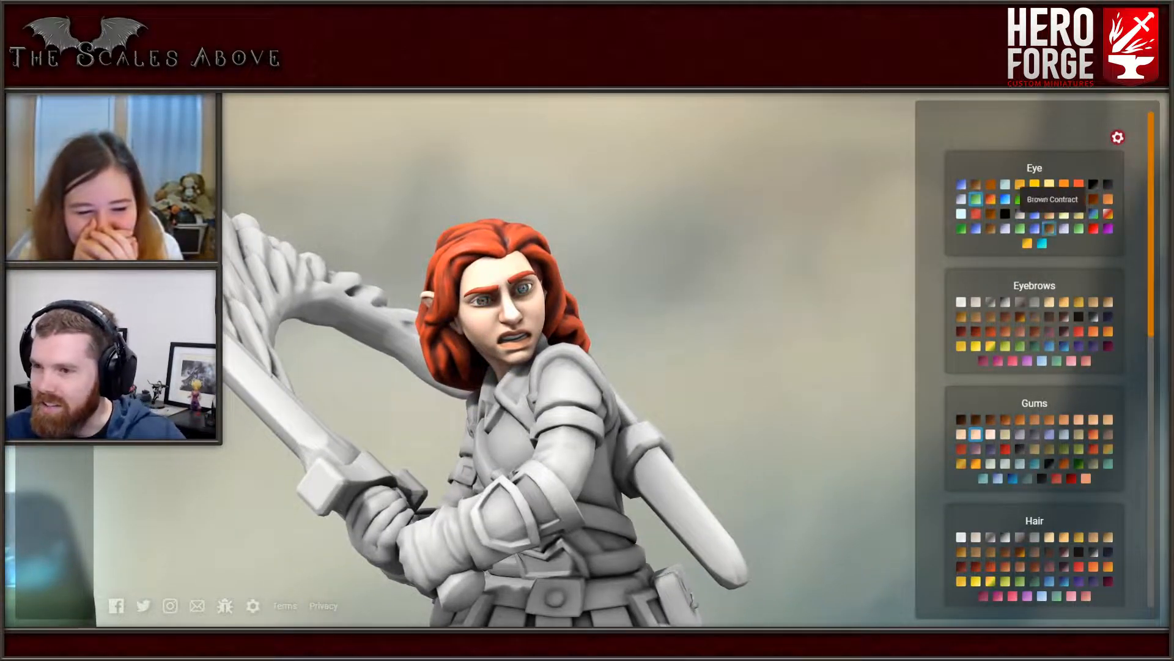
pyautogui.click(1108, 214)
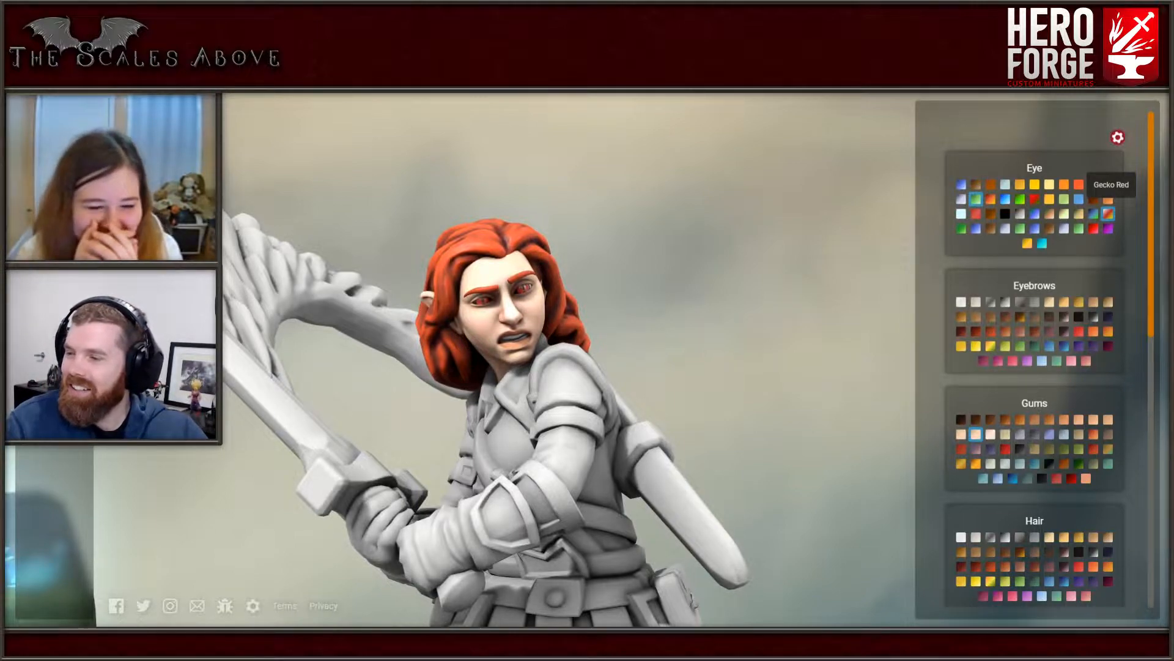
pyautogui.click(1107, 228)
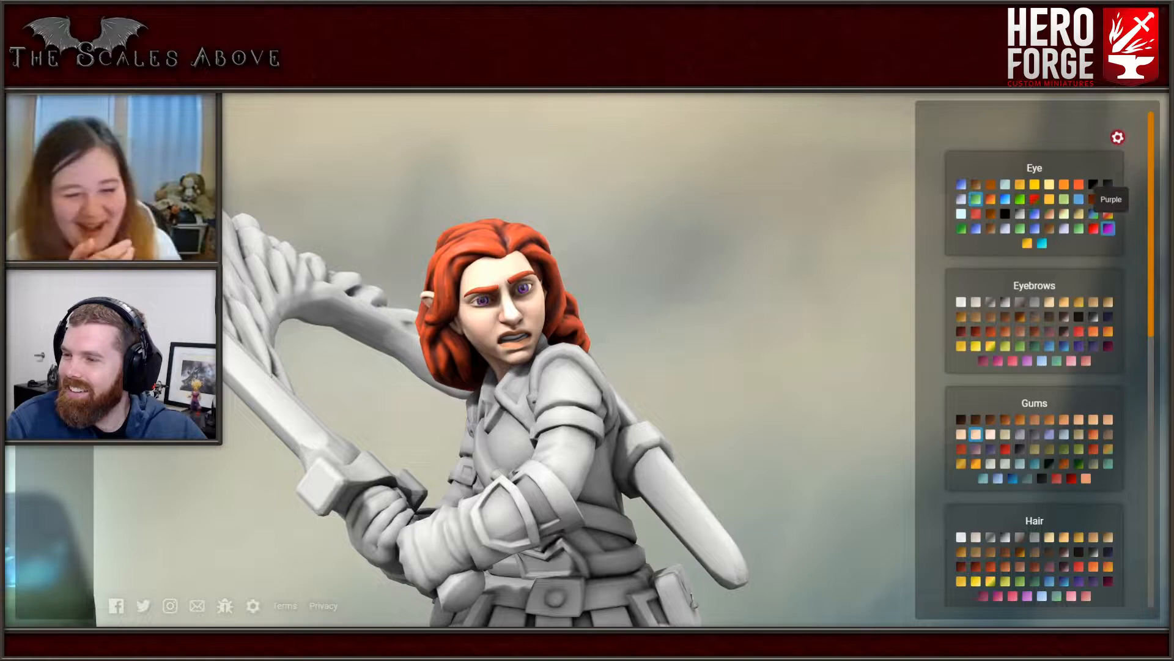
pyautogui.click(1078, 228)
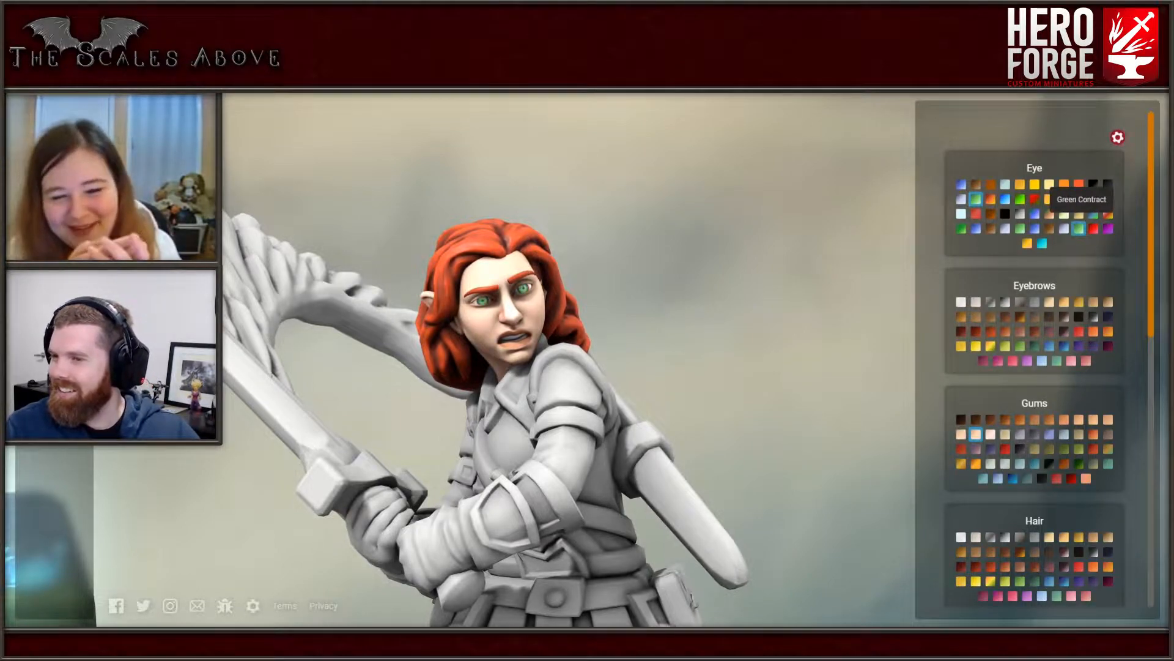
pyautogui.click(1019, 228)
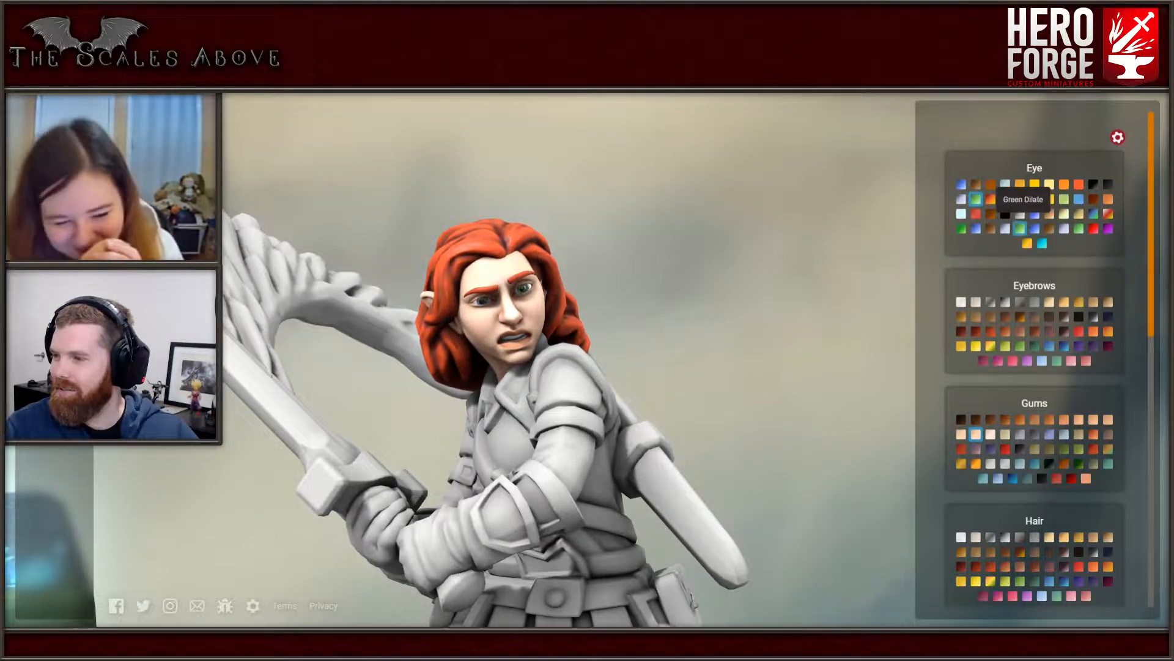
pyautogui.click(1004, 228)
pyautogui.click(1019, 228)
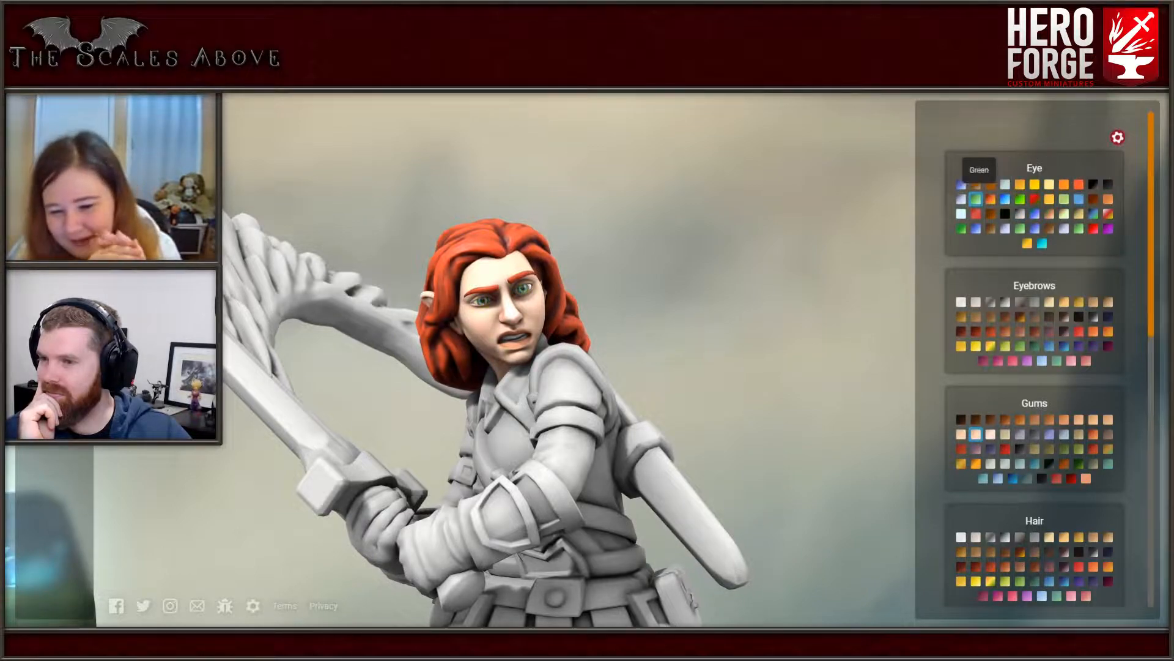
# - Try Gecko Blue, Sand, Cuttlefish Pale, Black and Blue Contract as the figure's eye color
pyautogui.click(961, 183)
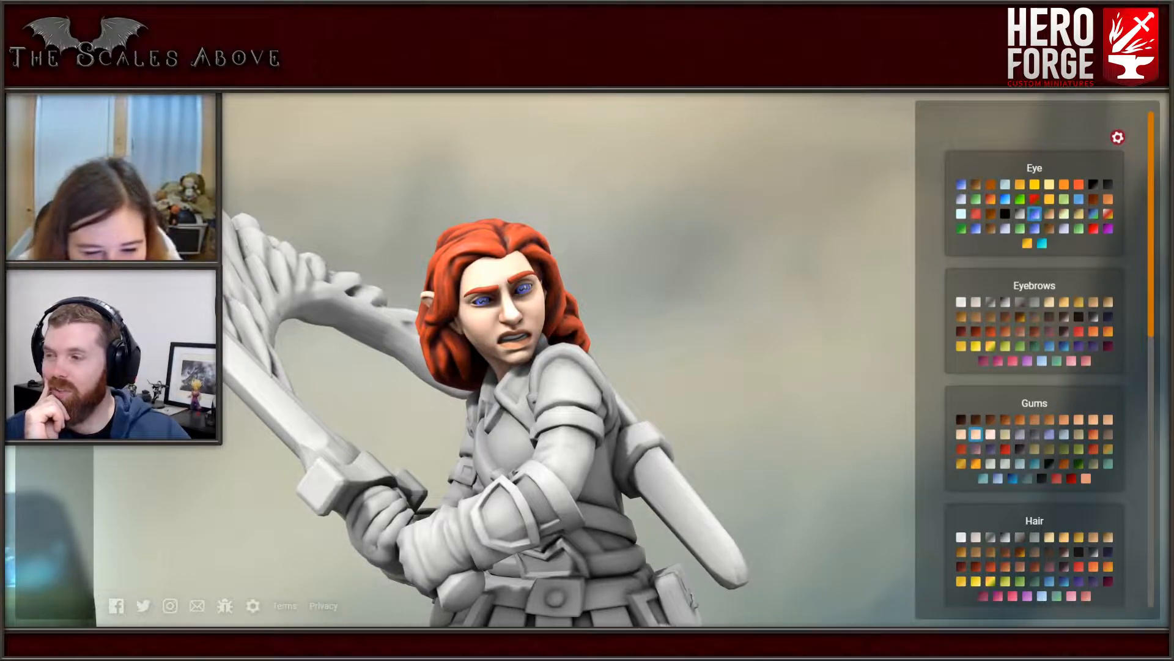
pyautogui.click(1093, 213)
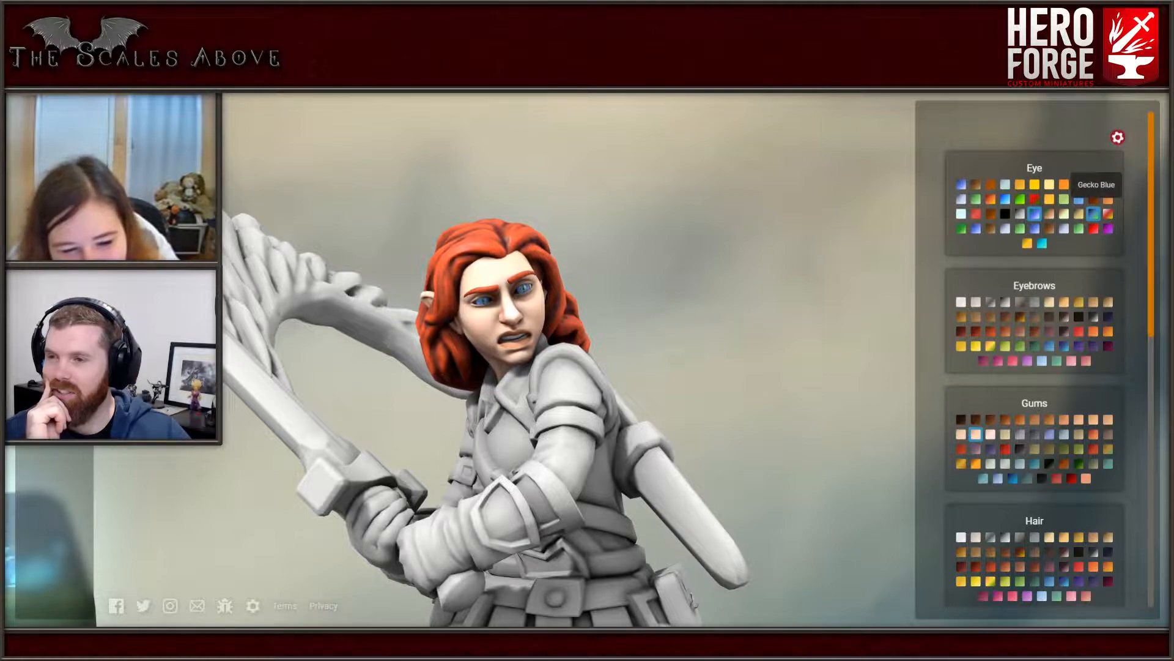
pyautogui.click(1078, 212)
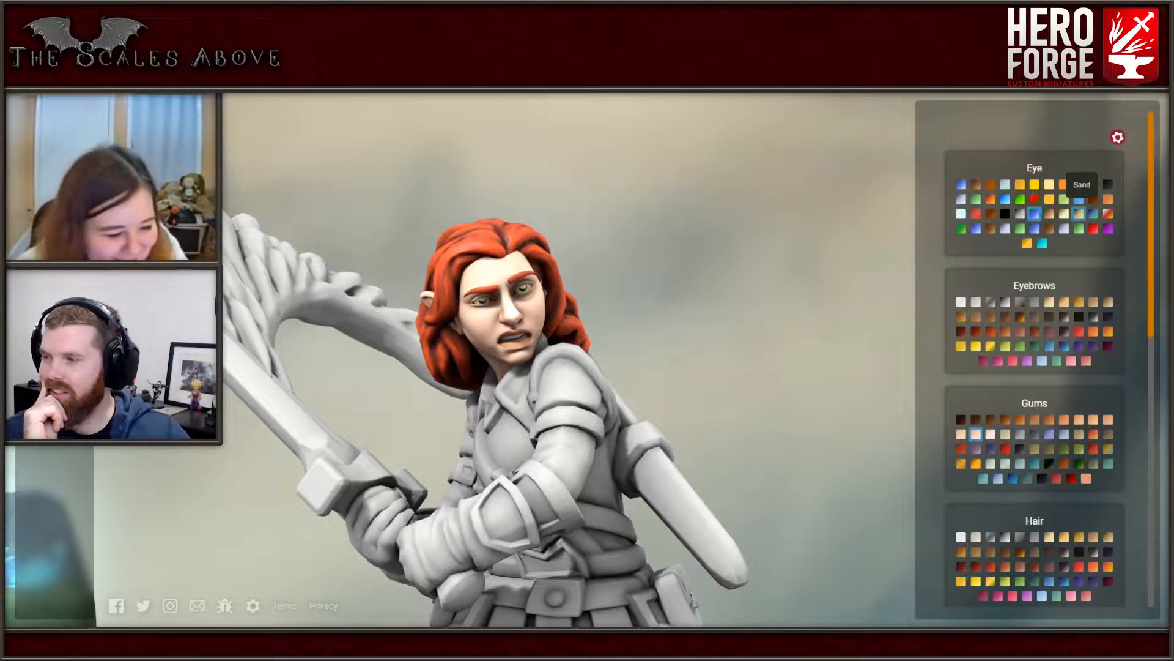
pyautogui.click(1064, 213)
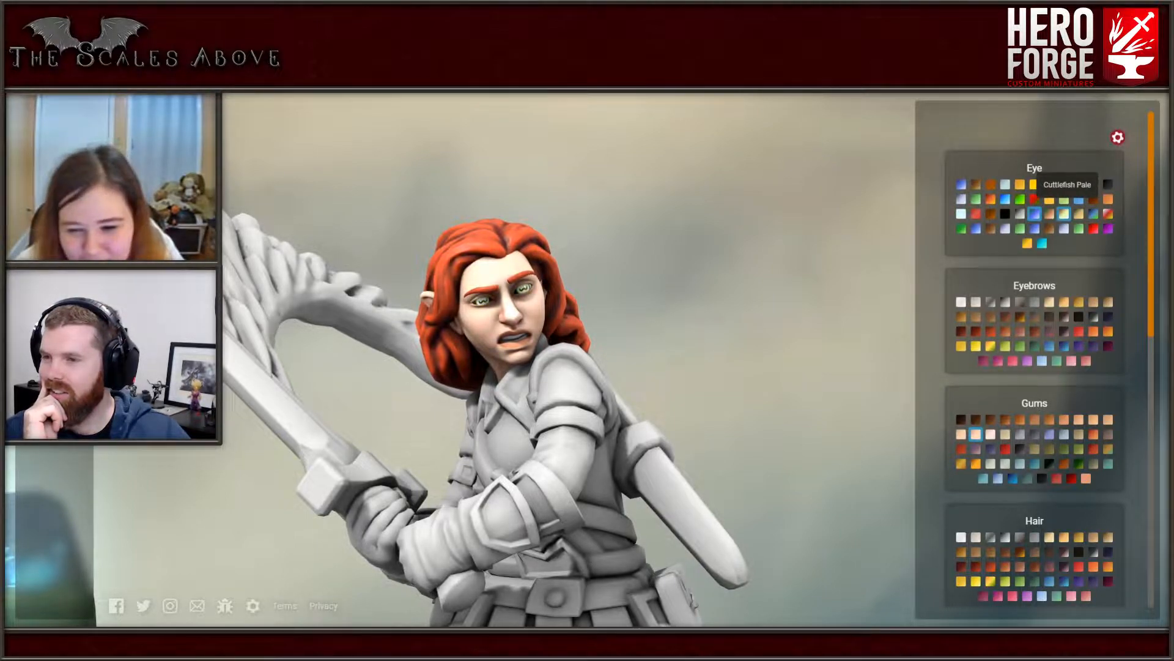
pyautogui.click(1078, 213)
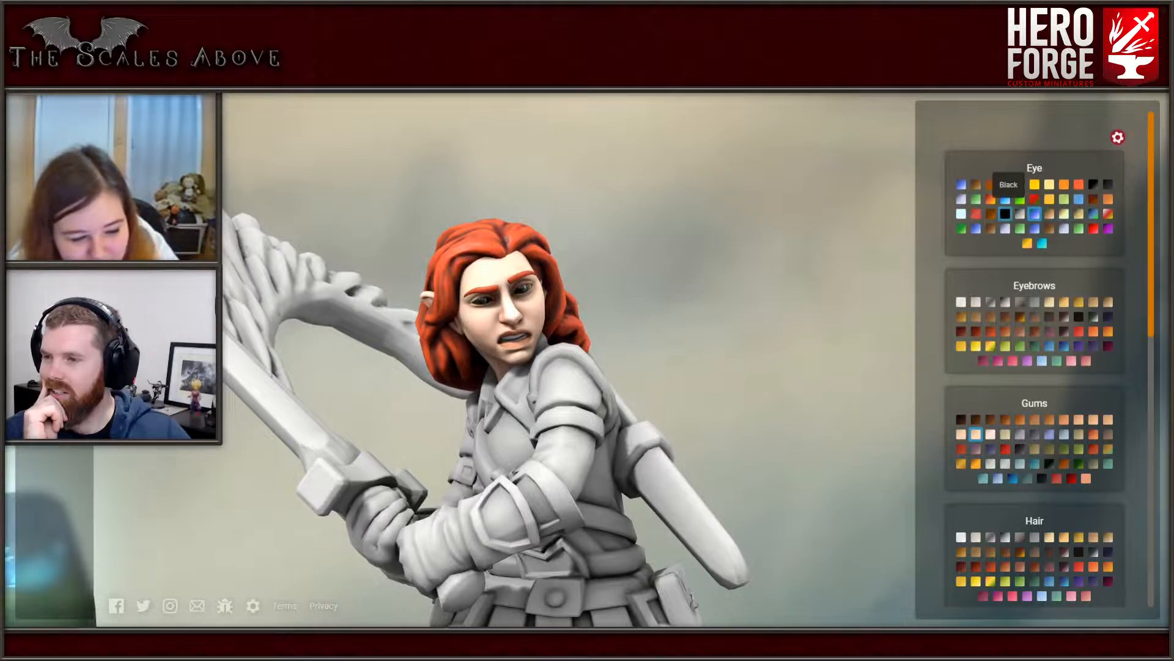
pyautogui.click(961, 213)
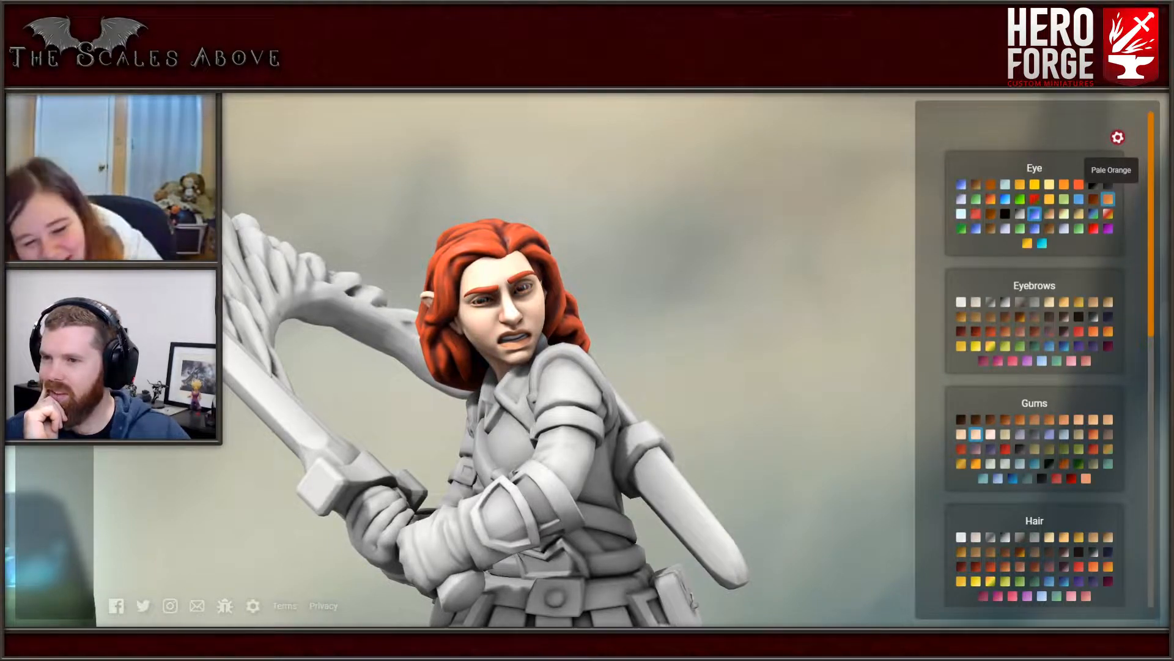
pyautogui.click(1078, 199)
pyautogui.click(1004, 228)
pyautogui.click(1034, 228)
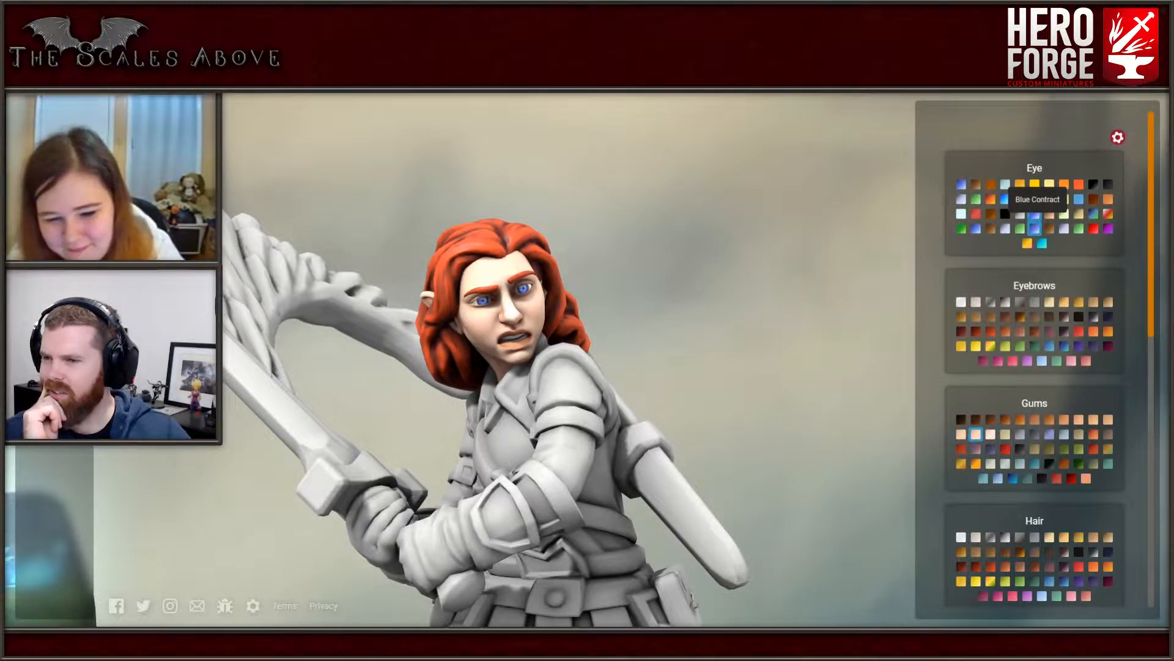
# - Set the figure's eye color to Aqua, comparing it with Gray Contract and Yellow
pyautogui.click(1063, 229)
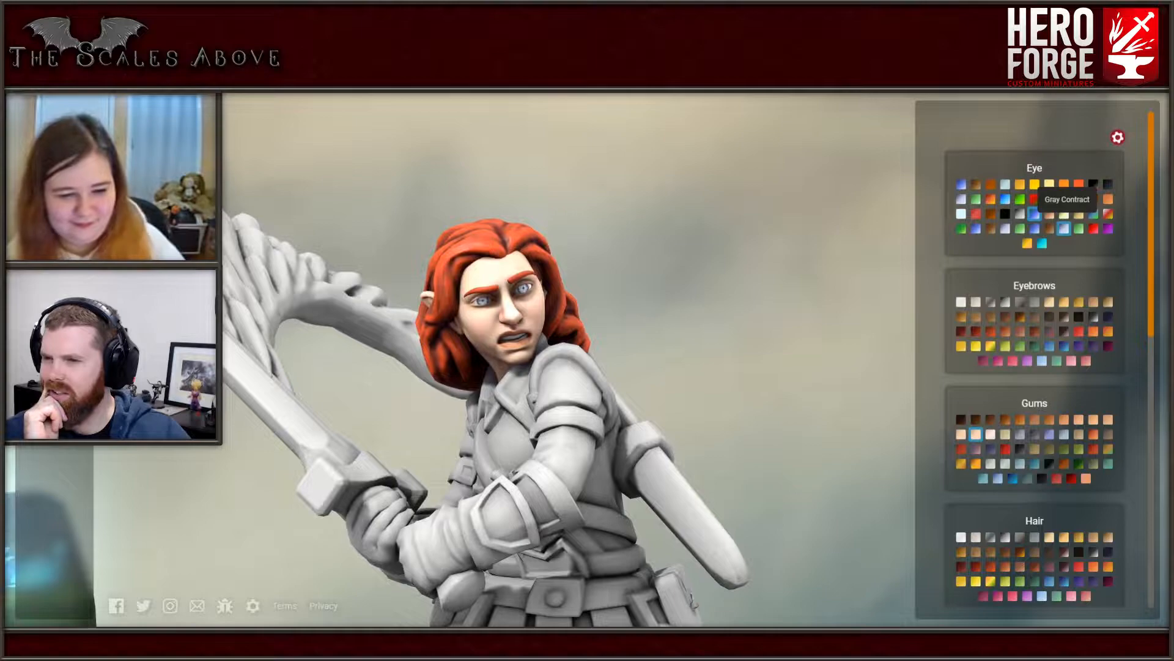
pyautogui.click(1078, 228)
pyautogui.click(1042, 243)
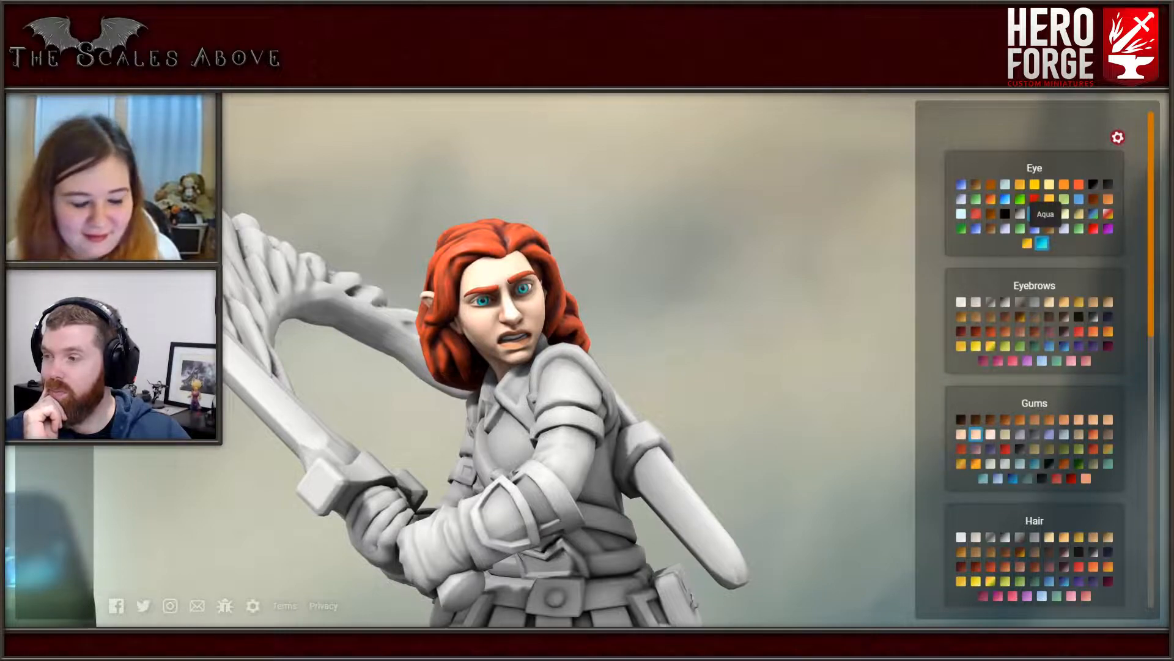
pyautogui.click(1027, 243)
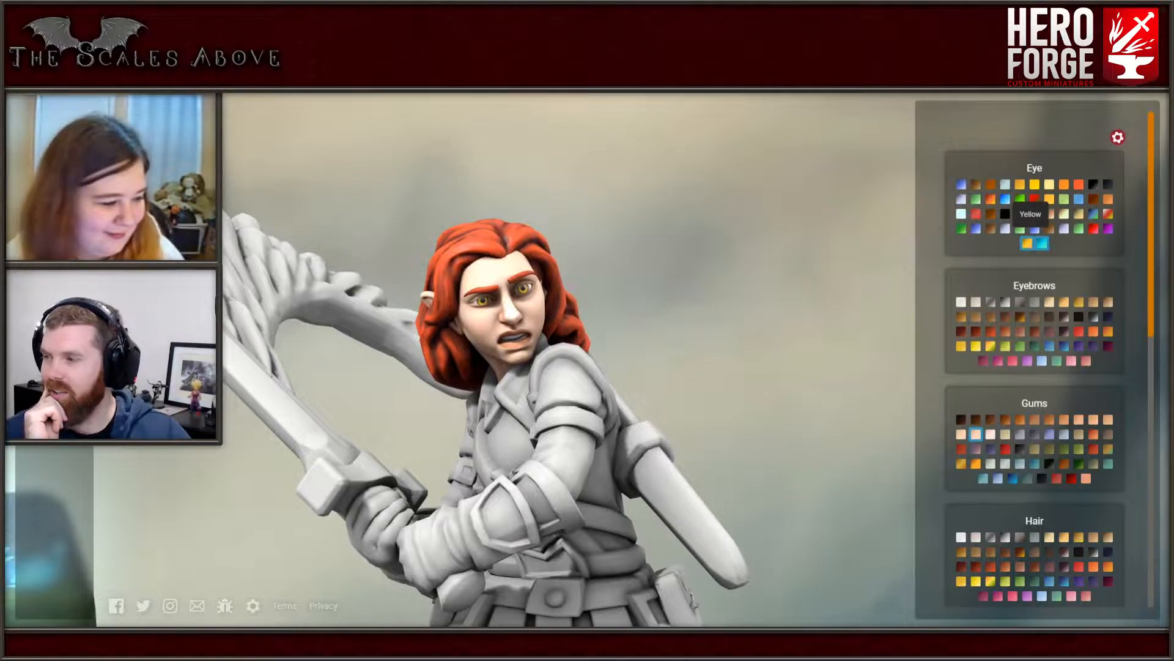
pyautogui.click(1042, 243)
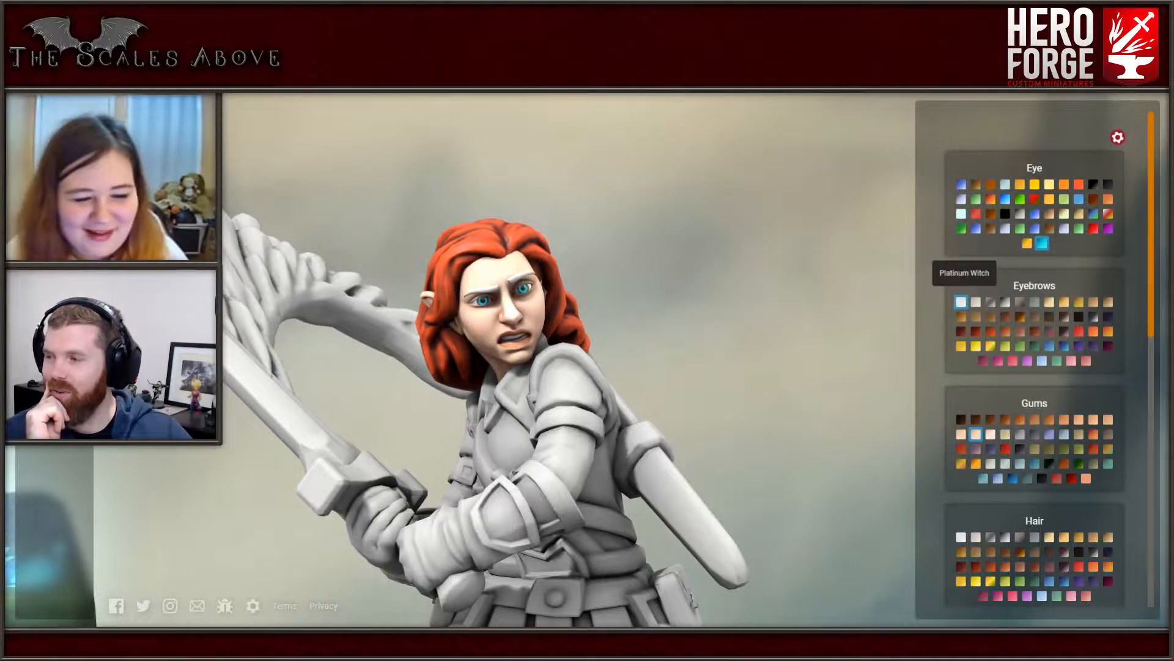
# - Try several alternative eyebrow colors on the figure
pyautogui.click(1079, 316)
pyautogui.click(1079, 301)
pyautogui.click(1064, 302)
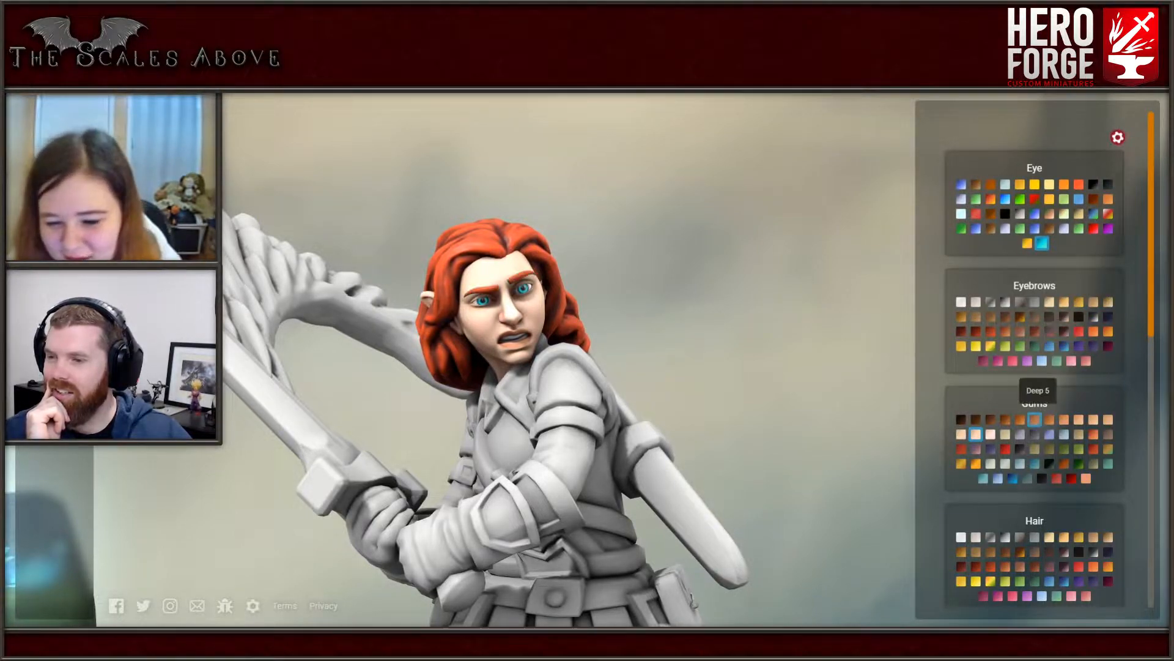
# - Change the figure's hair to a blonde shade, comparing it with Cashew Brunette and Shiitake Brunette
pyautogui.scroll(-4, 1049, 436)
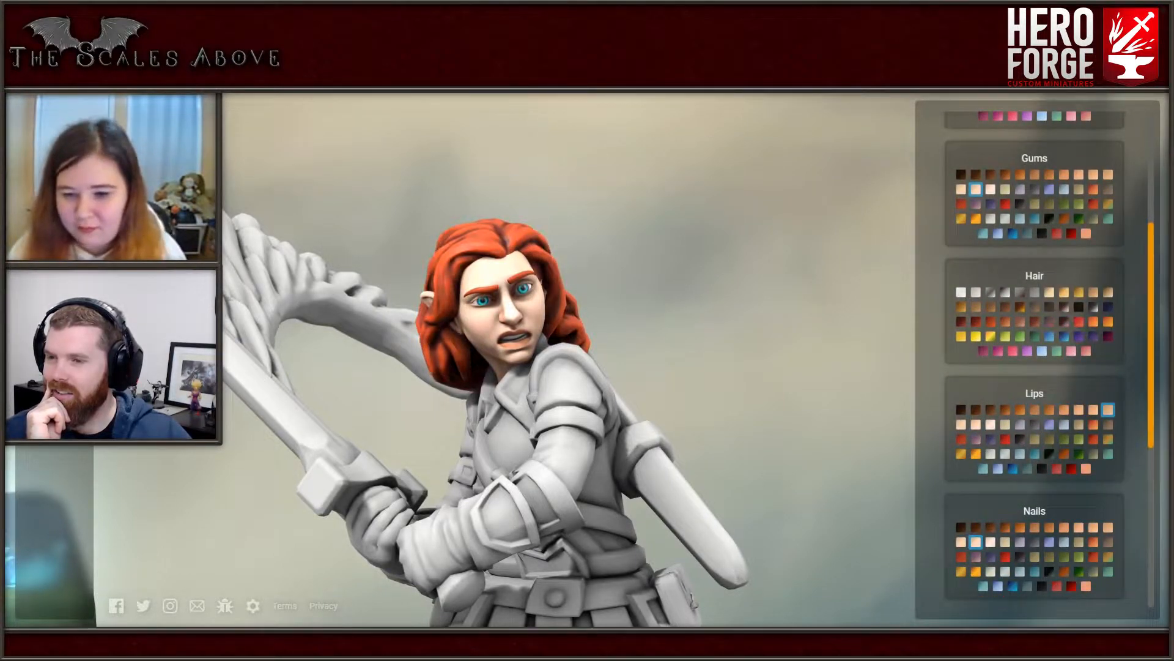
pyautogui.scroll(-5, 1034, 409)
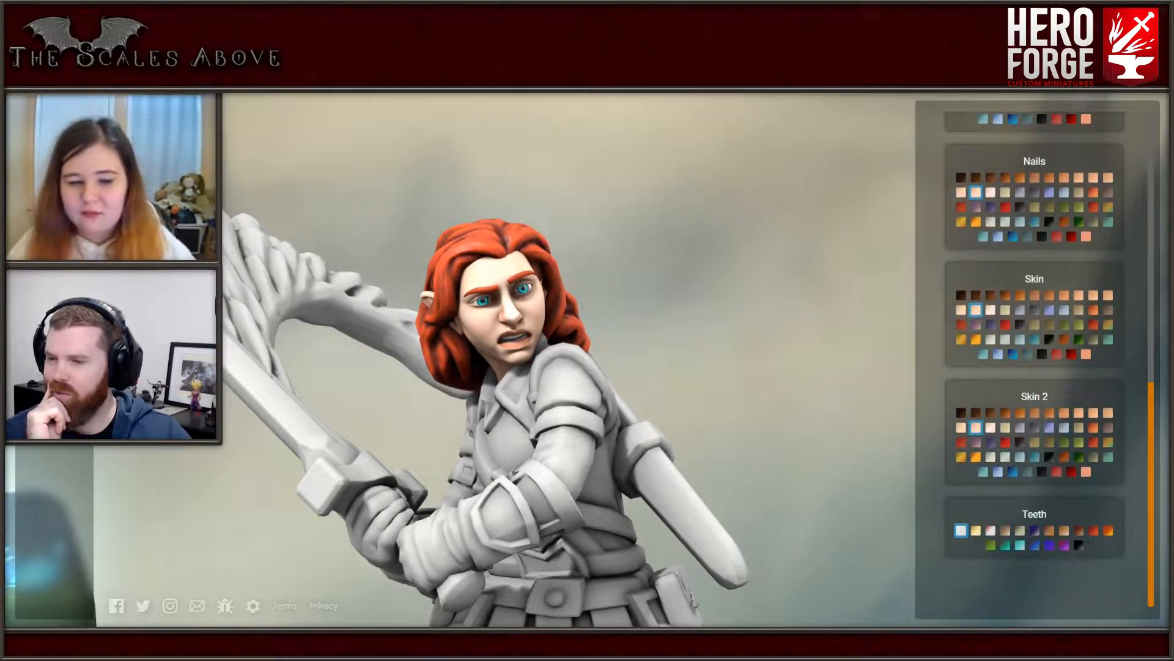
pyautogui.scroll(7, 1063, 522)
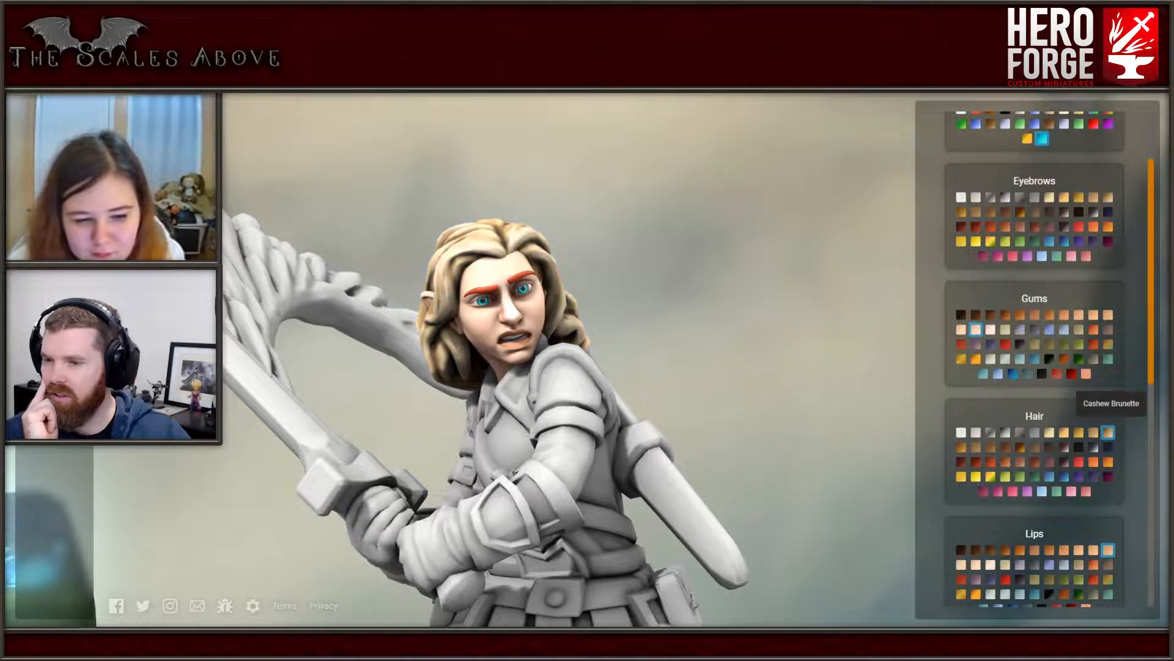
pyautogui.moveTo(704, 245); pyautogui.dragTo(1005, 345)
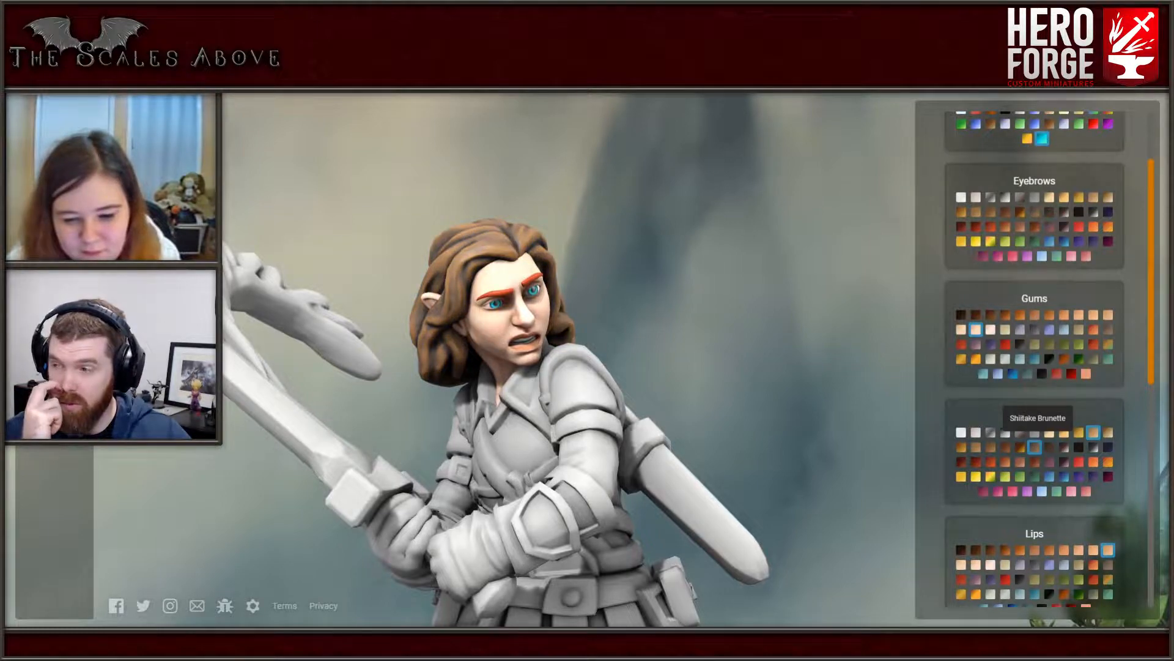
# - Compare preset color schemes such as Castle Noble, Mist Walker and Luminous Acolyte, and apply Knights of Noir to the figure
pyautogui.scroll(-2, 1033, 428)
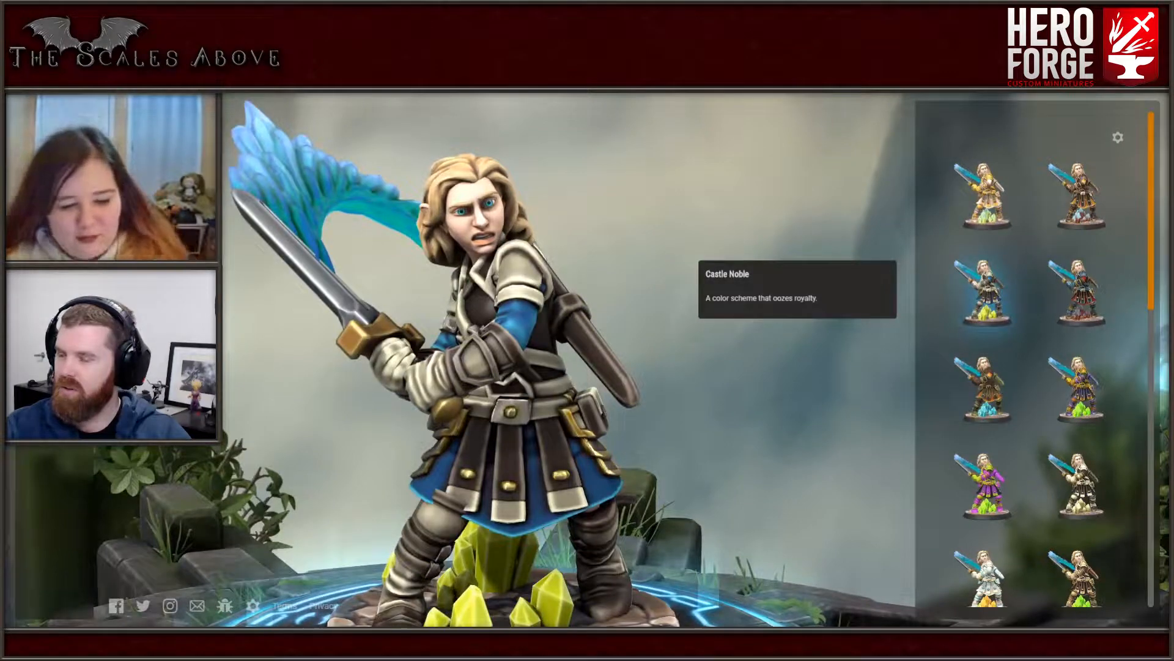
pyautogui.scroll(-10, 986, 422)
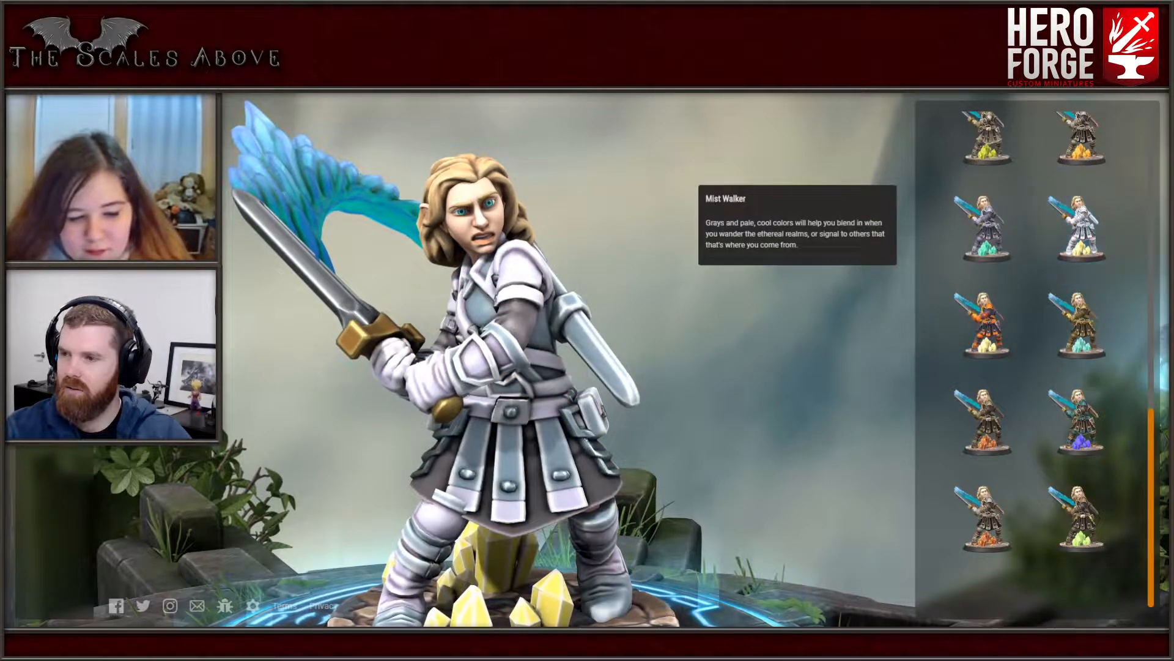
pyautogui.scroll(1, 984, 190)
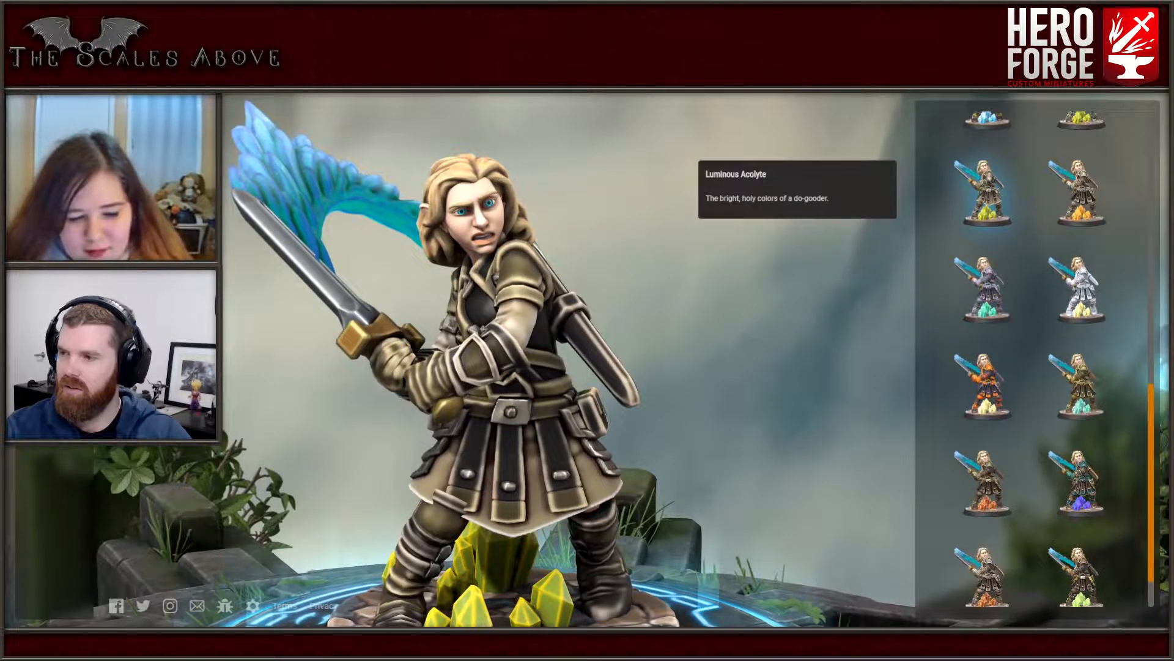
pyautogui.scroll(2, 1079, 208)
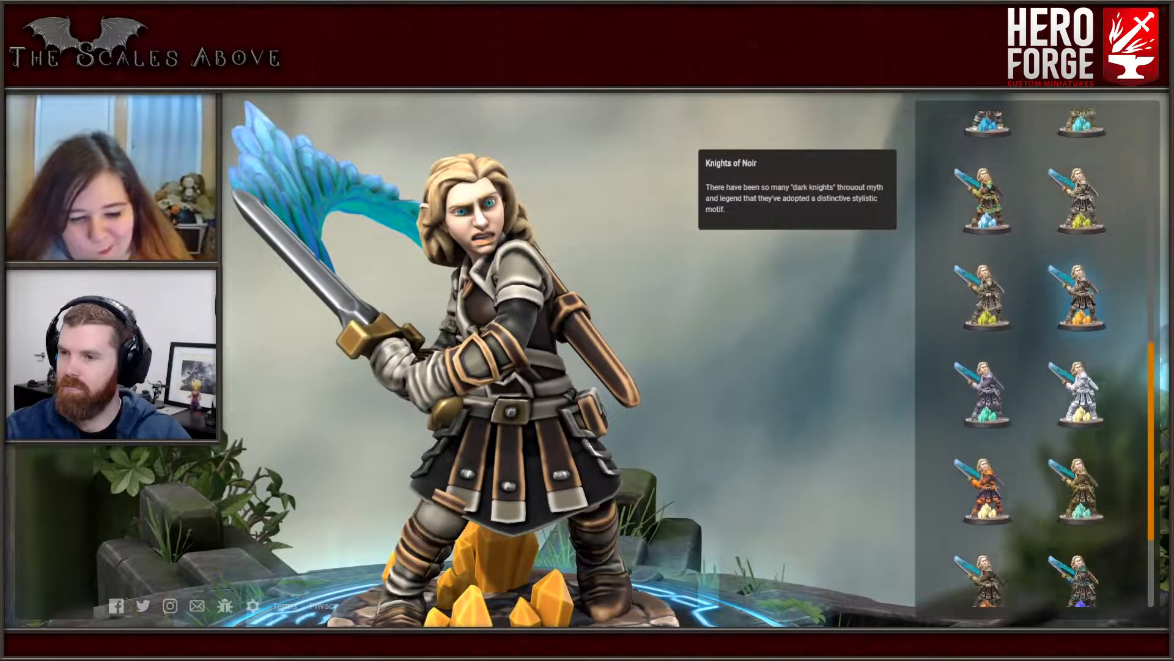
pyautogui.scroll(1, 984, 220)
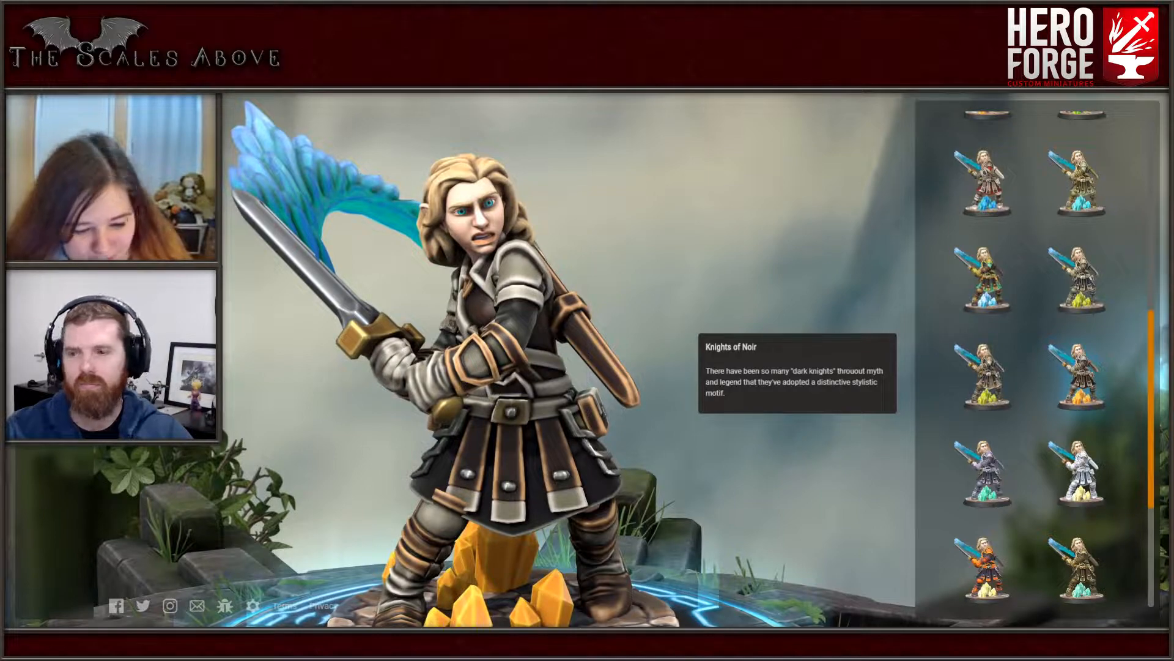
pyautogui.click(1081, 373)
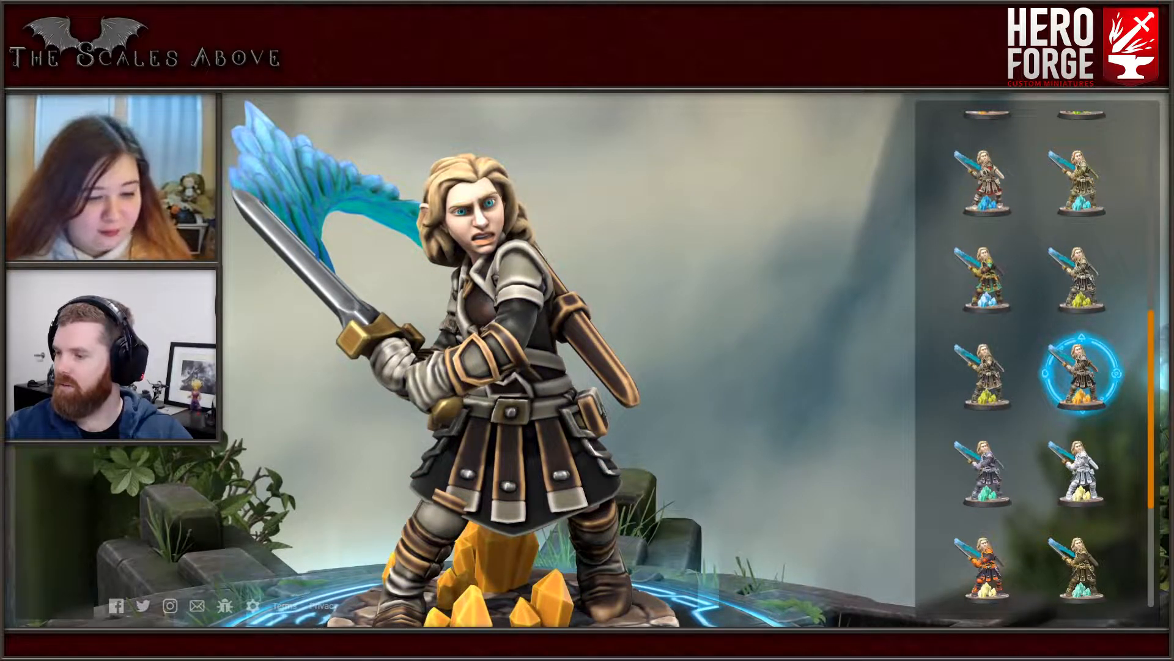
# - Duplicate the Blonde Wheat paint and rename the copy "Nias hair"
pyautogui.scroll(-2, 514, 367)
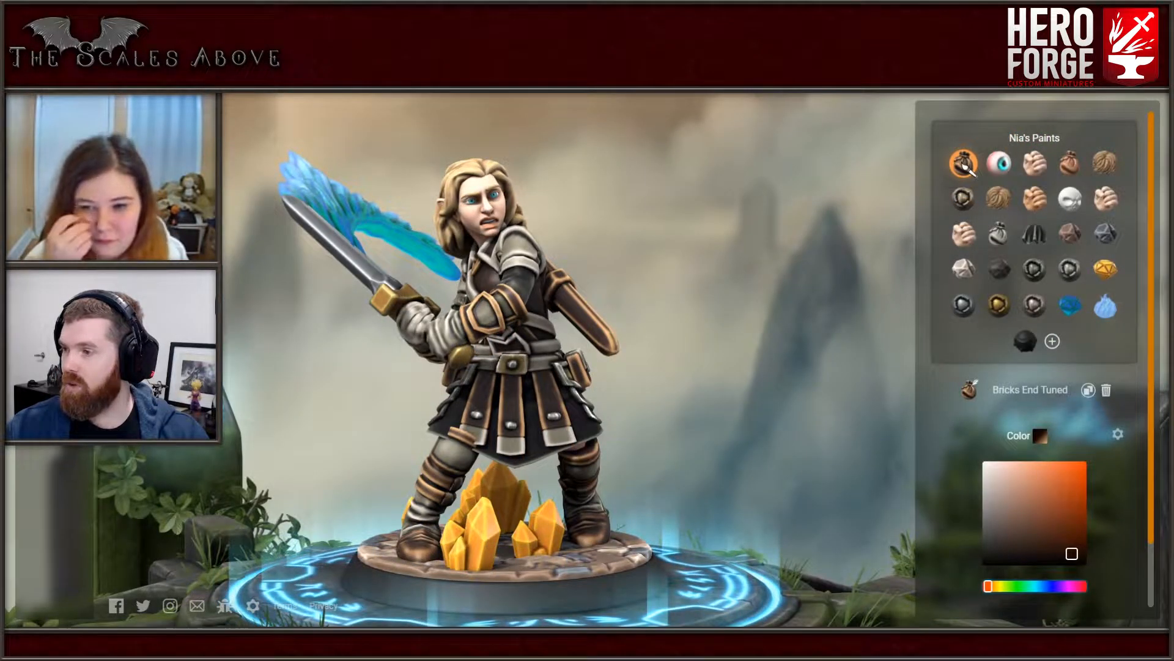
pyautogui.click(1001, 202)
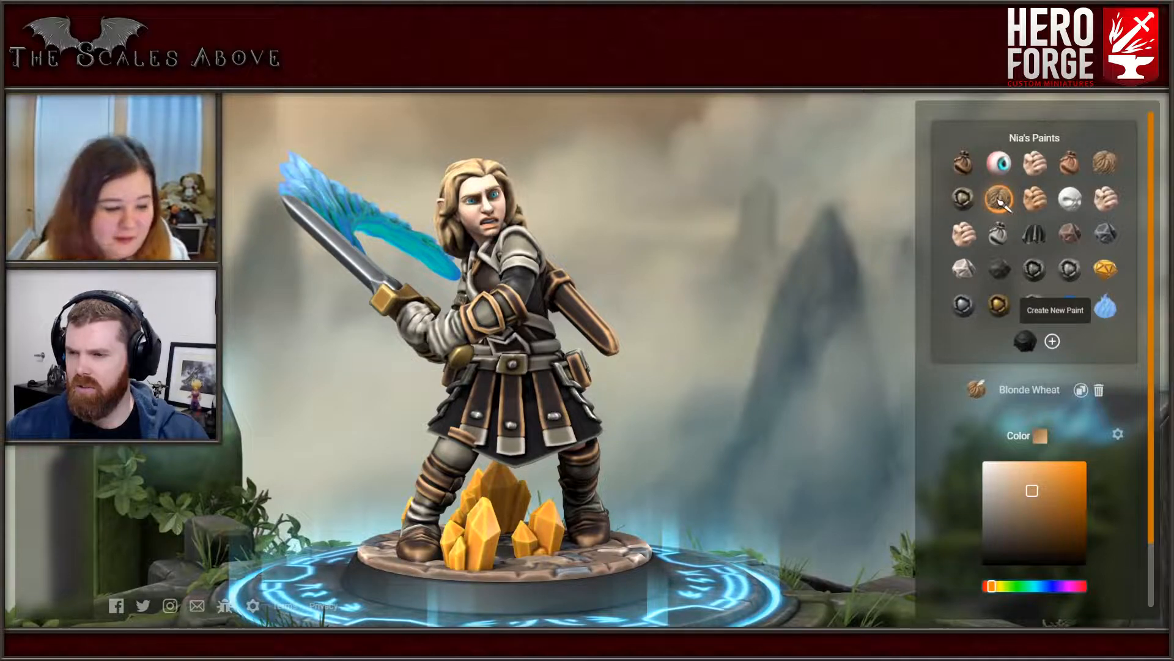
pyautogui.click(1081, 389)
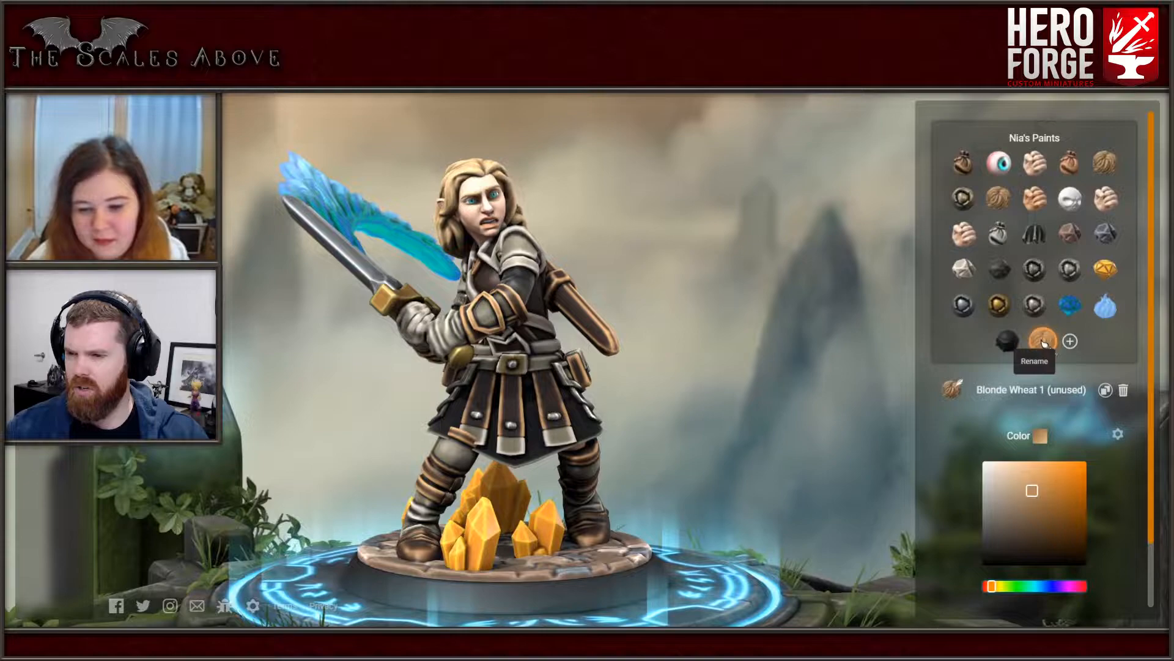
pyautogui.click(1042, 342)
pyautogui.hotkey('ctrl', 'a')
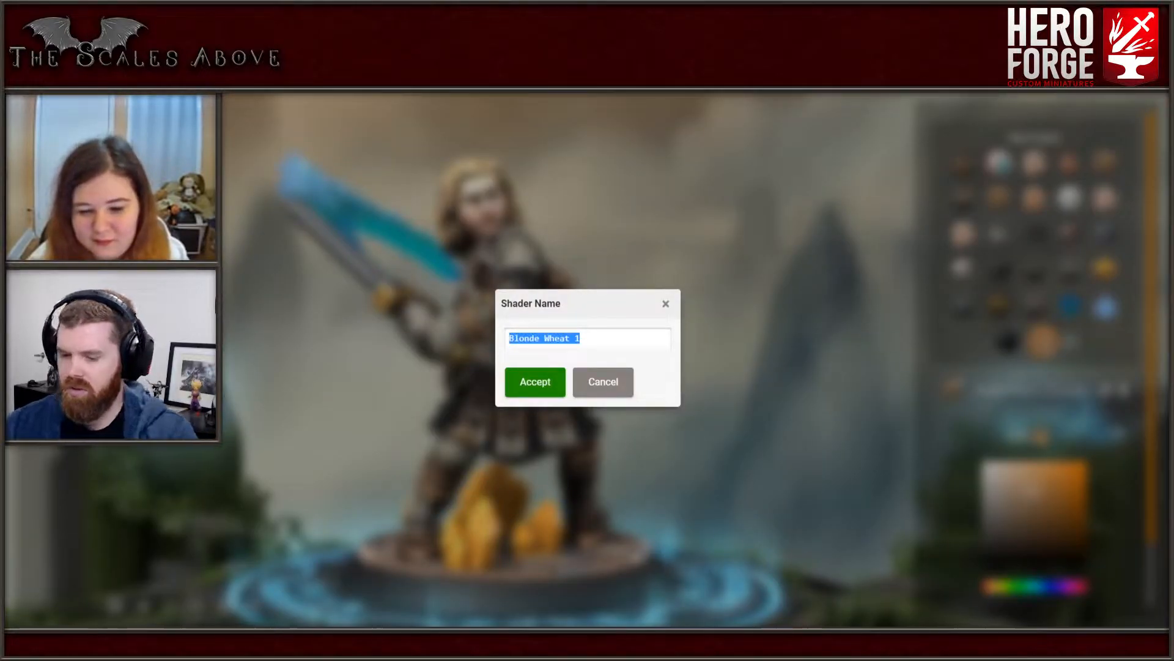
pyautogui.write('Nias hair')
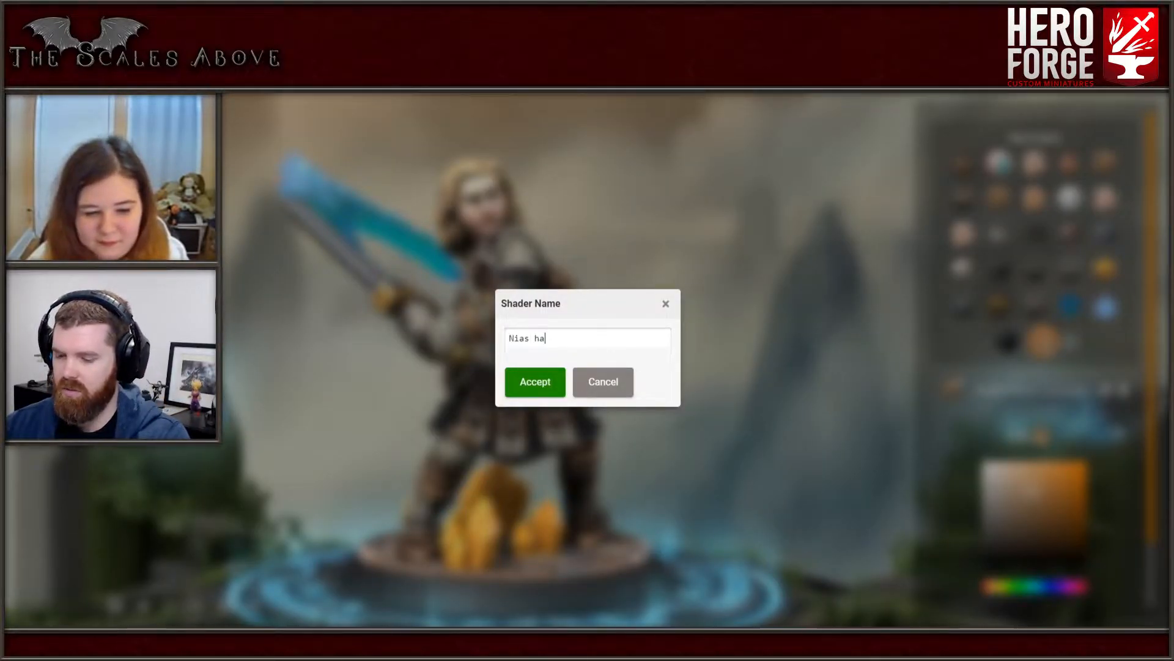
pyautogui.press('Return')
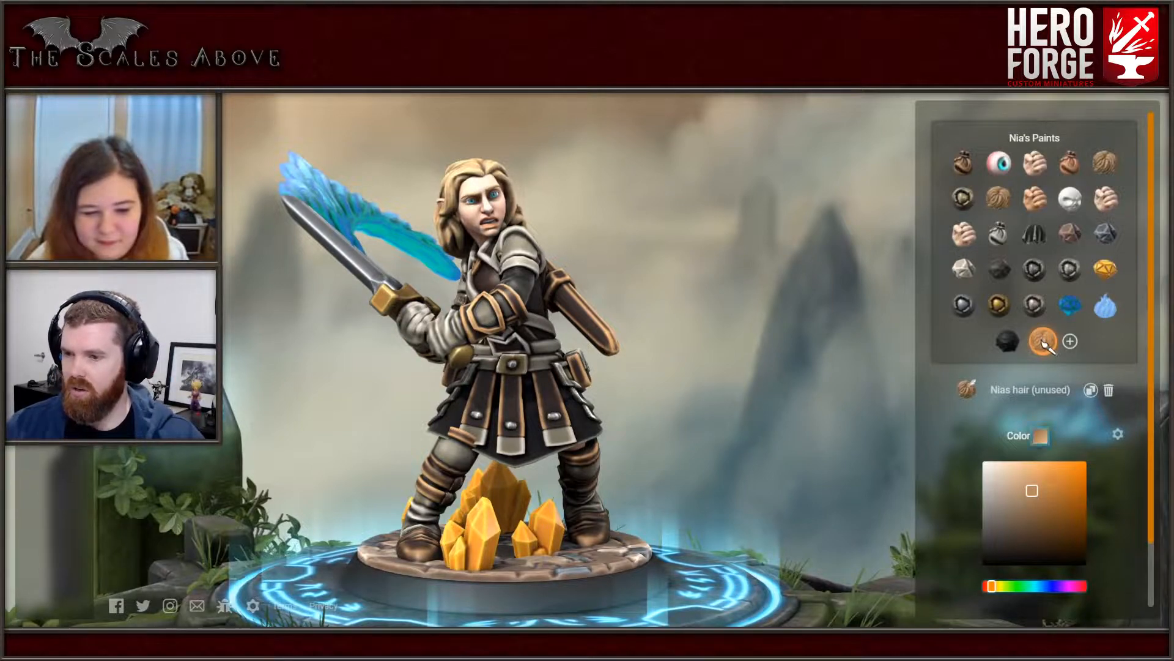
# - Show the advanced color settings of the Nias hair paint and set its low shade to muted purple-pink #805075
pyautogui.scroll(-2, 1034, 367)
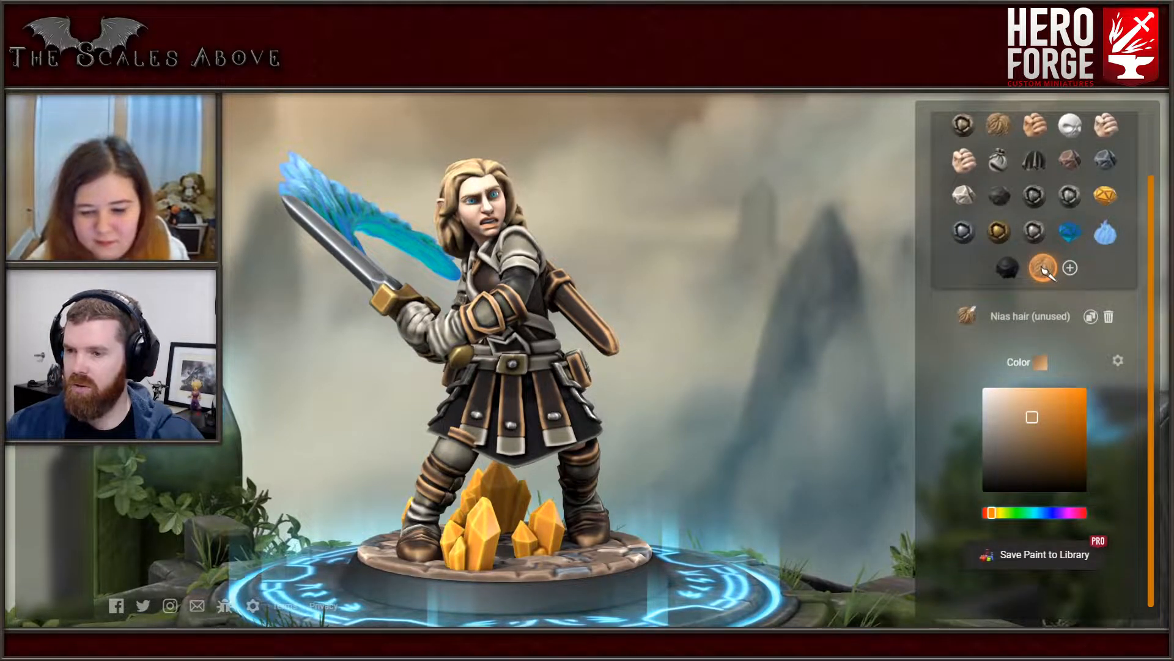
pyautogui.click(1118, 360)
pyautogui.scroll(-1, 1035, 367)
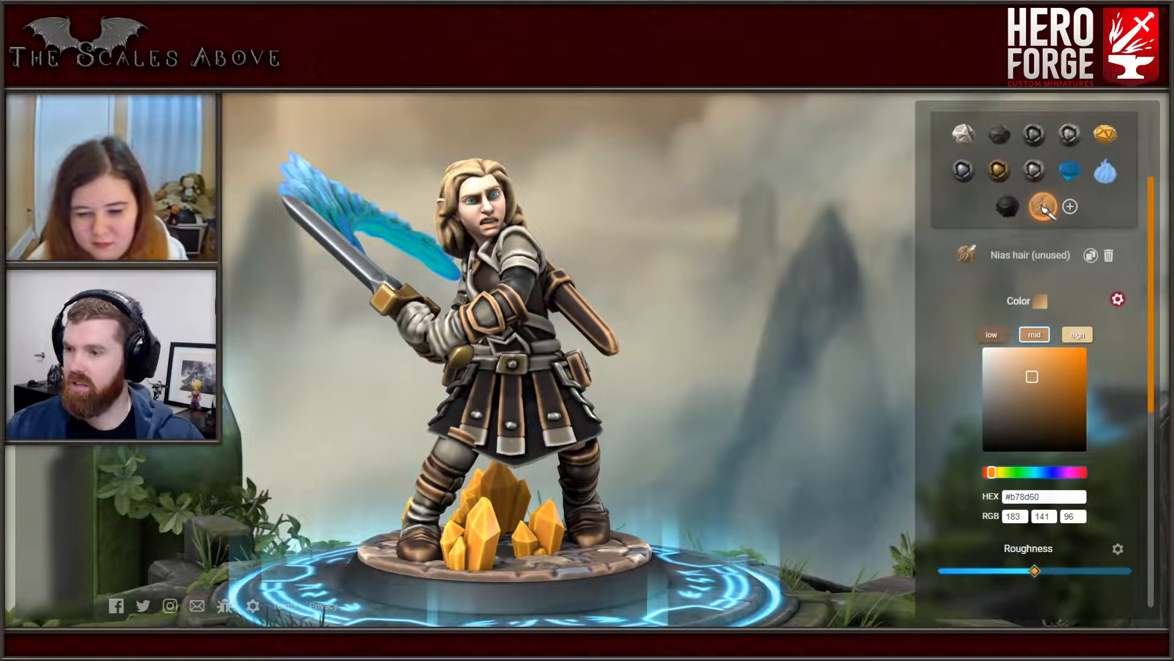
pyautogui.moveTo(569, 367)
pyautogui.mouseDown()
pyautogui.moveTo(624, 349)
pyautogui.moveTo(597, 343)
pyautogui.moveTo(808, 409)
pyautogui.mouseUp()
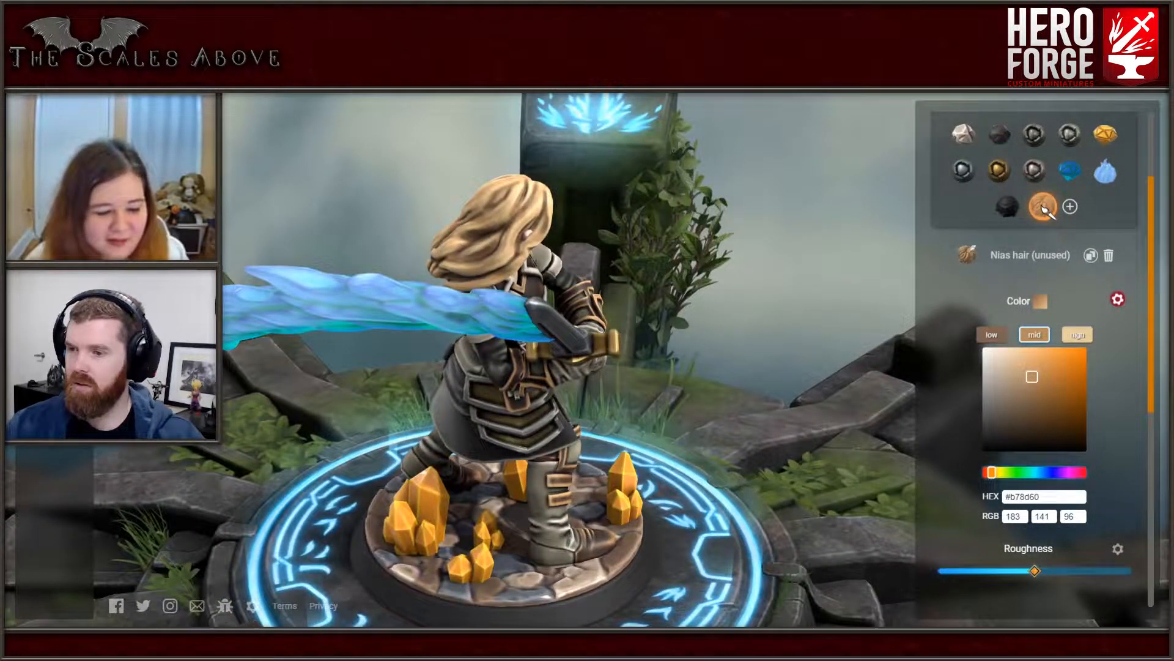
pyautogui.click(992, 335)
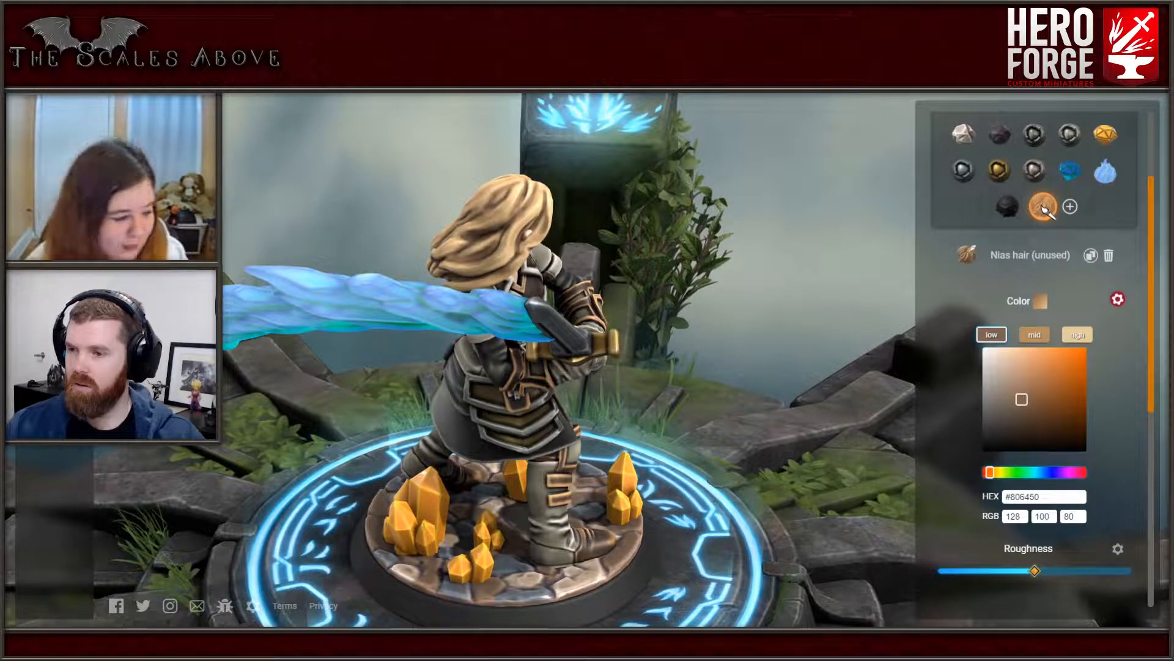
pyautogui.click(1064, 472)
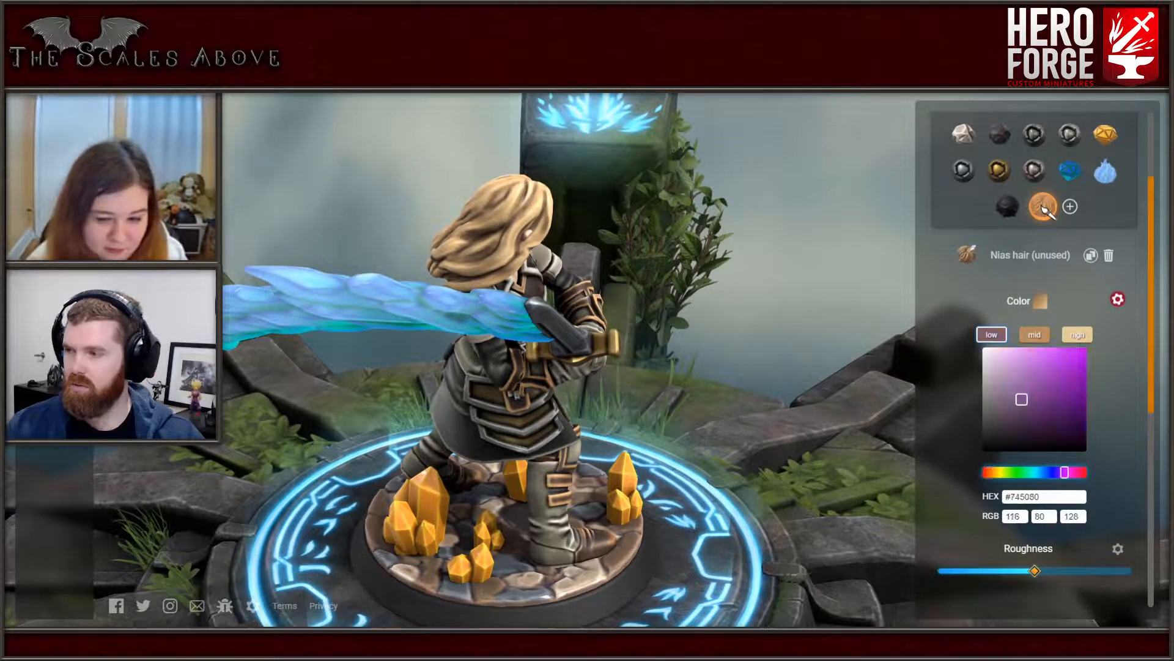
pyautogui.moveTo(1065, 473)
pyautogui.mouseDown()
pyautogui.moveTo(1085, 472)
pyautogui.moveTo(1062, 472)
pyautogui.moveTo(1073, 472)
pyautogui.mouseUp()
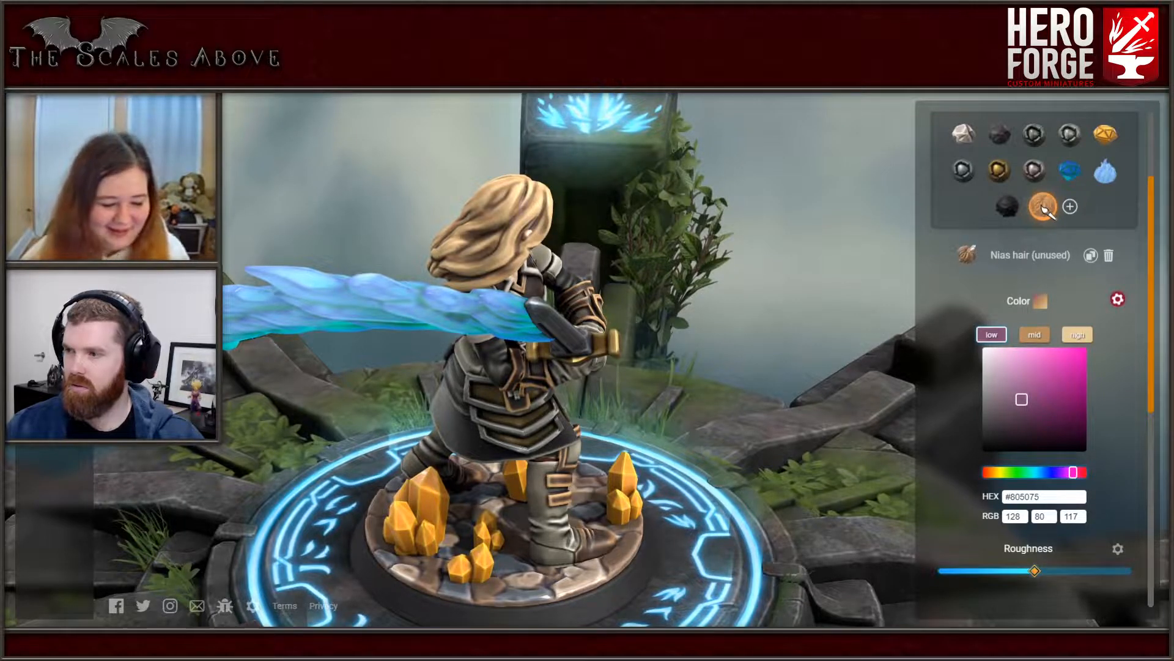
# - Apply the Nias hair paint to the figure's hair and fine-tune its low shade to #805078
pyautogui.click(501, 235)
pyautogui.moveTo(501, 245)
pyautogui.mouseDown()
pyautogui.moveTo(667, 294)
pyautogui.moveTo(770, 245)
pyautogui.moveTo(716, 281)
pyautogui.moveTo(556, 230)
pyautogui.moveTo(471, 236)
pyautogui.moveTo(458, 367)
pyautogui.moveTo(450, 309)
pyautogui.moveTo(306, 245)
pyautogui.moveTo(239, 254)
pyautogui.moveTo(239, 284)
pyautogui.mouseUp()
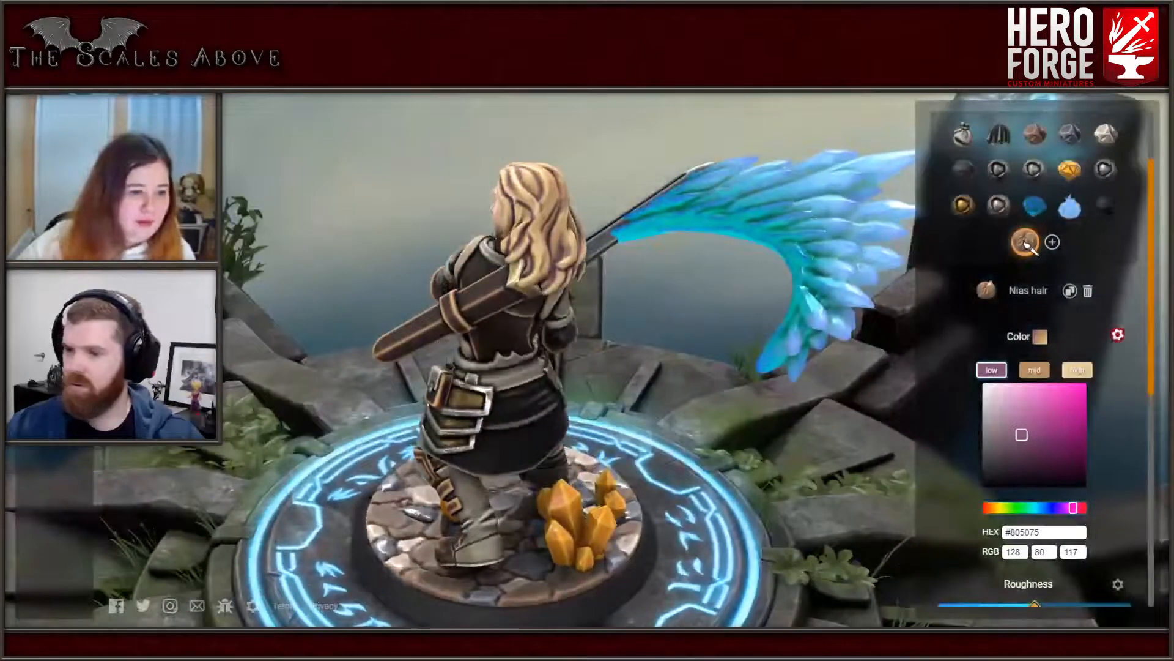
pyautogui.moveTo(1073, 508); pyautogui.dragTo(1072, 508)
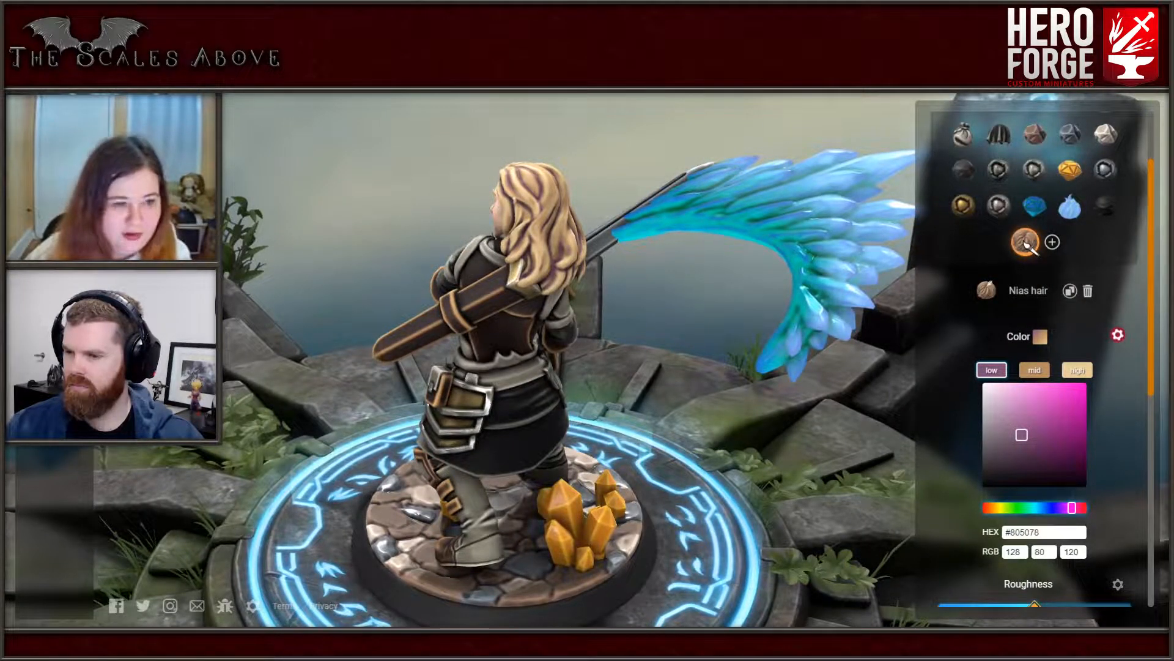
# - Try out the Fuzz and Glow settings of the Nias hair paint
pyautogui.scroll(-3, 1033, 367)
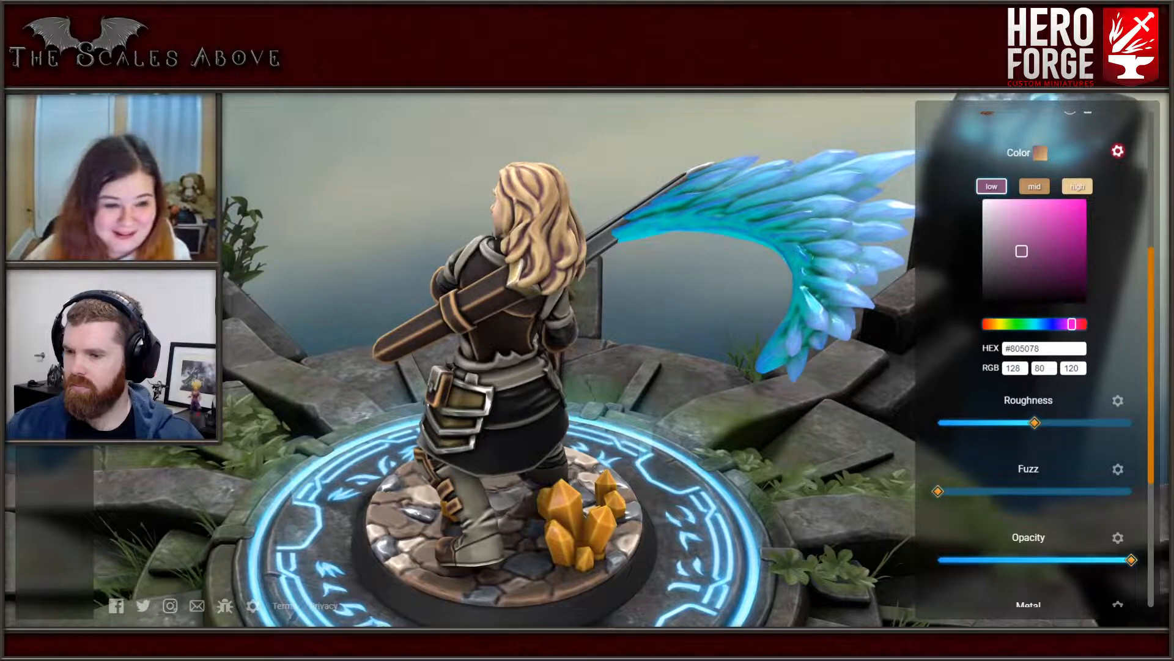
pyautogui.moveTo(937, 490)
pyautogui.mouseDown()
pyautogui.moveTo(1131, 491)
pyautogui.moveTo(938, 490)
pyautogui.mouseUp()
pyautogui.scroll(-3, 1033, 367)
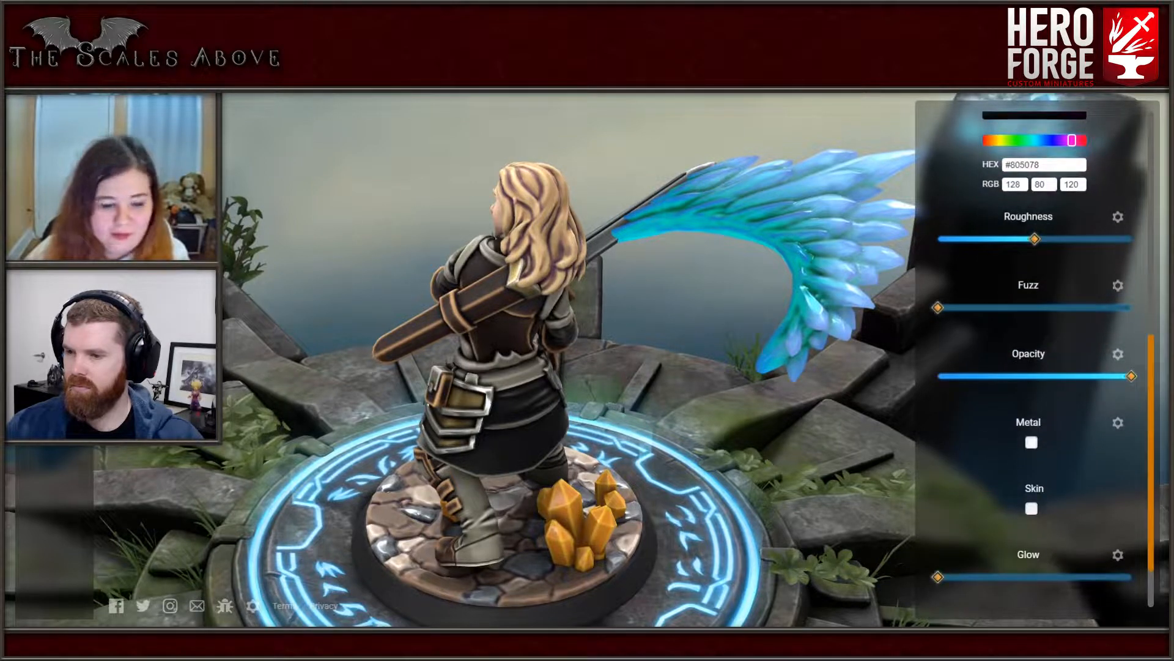
pyautogui.moveTo(938, 577)
pyautogui.mouseDown()
pyautogui.moveTo(1112, 577)
pyautogui.moveTo(937, 577)
pyautogui.mouseUp()
pyautogui.scroll(4, 1028, 183)
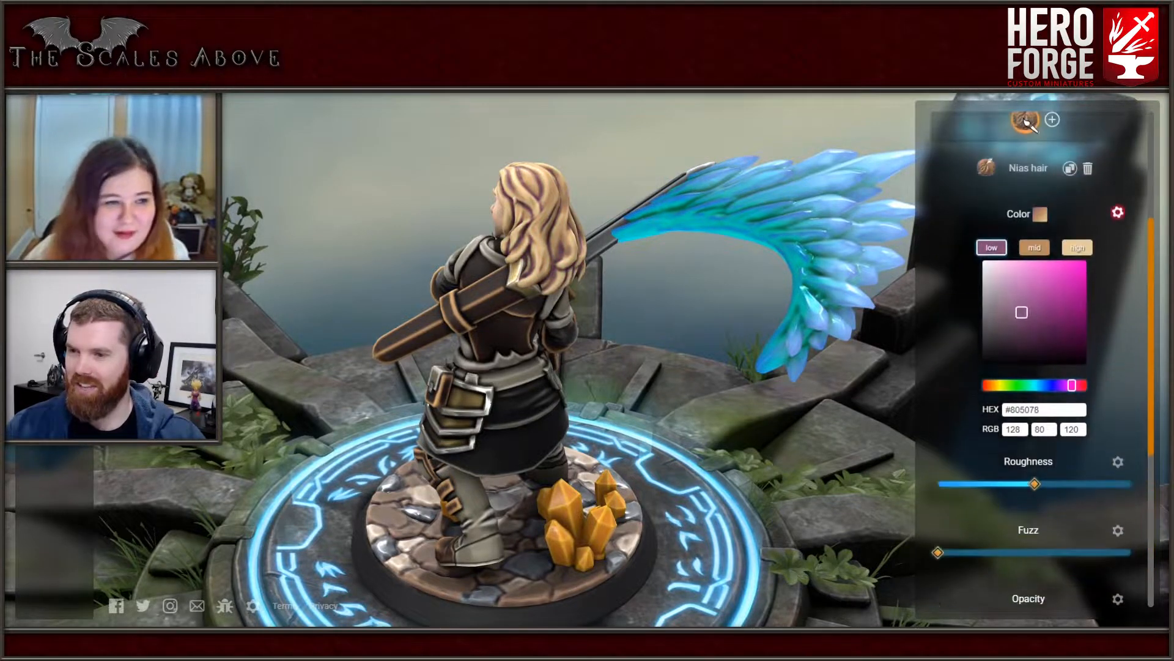
# - Split the hair paint's Roughness and Fuzz into high, mid and low levels, reduce High roughness slightly and keep Low fuzz at 0
pyautogui.click(1118, 462)
pyautogui.scroll(-1, 1107, 465)
pyautogui.moveTo(1052, 423)
pyautogui.mouseDown()
pyautogui.moveTo(1095, 422)
pyautogui.moveTo(1039, 422)
pyautogui.moveTo(1050, 423)
pyautogui.mouseUp()
pyautogui.moveTo(1052, 488)
pyautogui.mouseDown()
pyautogui.moveTo(1131, 488)
pyautogui.moveTo(975, 488)
pyautogui.moveTo(1052, 488)
pyautogui.mouseUp()
pyautogui.scroll(-1, 1052, 488)
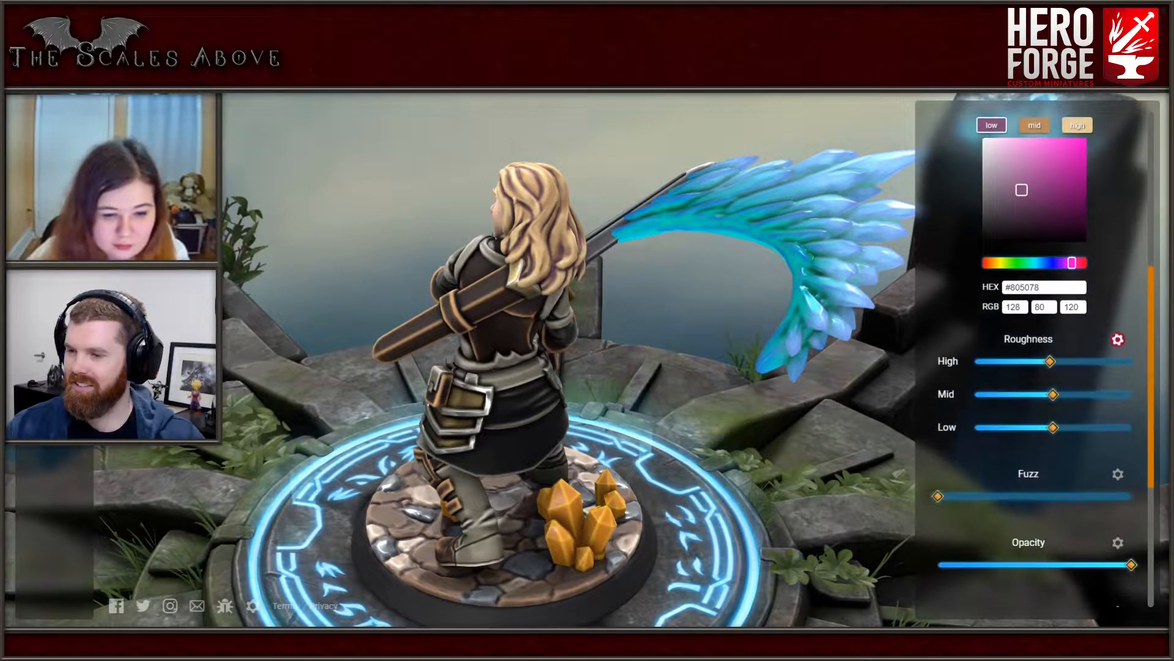
pyautogui.click(1117, 473)
pyautogui.scroll(-2, 1100, 429)
pyautogui.moveTo(974, 439)
pyautogui.mouseDown()
pyautogui.moveTo(1086, 439)
pyautogui.moveTo(974, 439)
pyautogui.mouseUp()
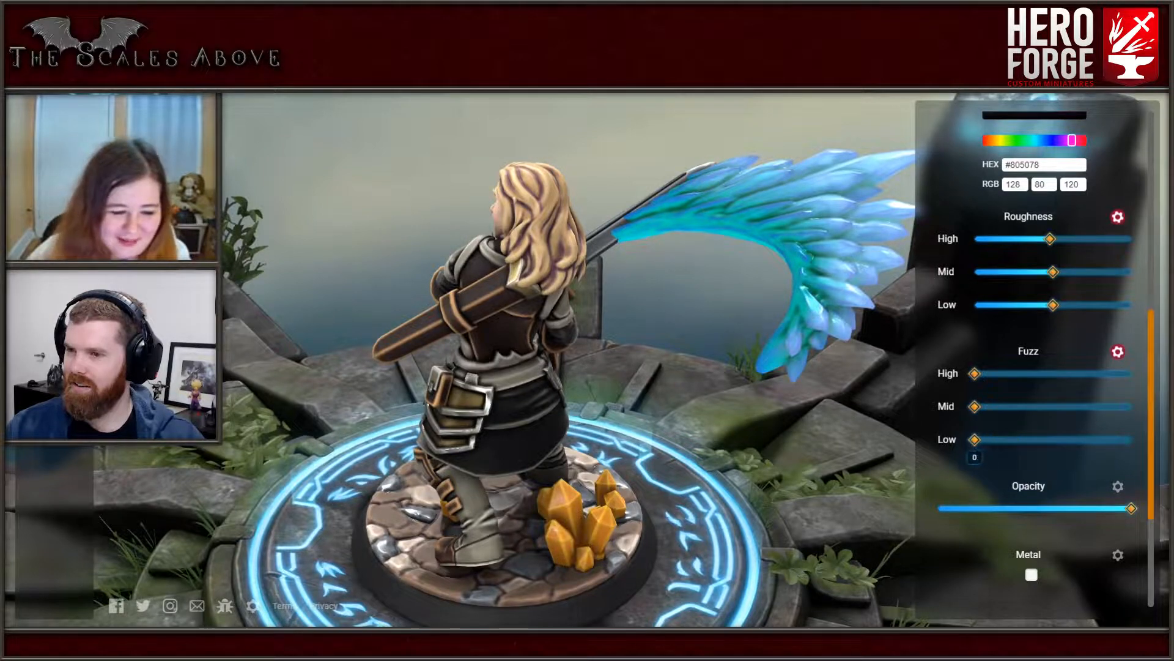
# - Set the hair paint's low shade to vivid magenta #bc29a4
pyautogui.scroll(4, 978, 428)
pyautogui.moveTo(1021, 311)
pyautogui.mouseDown()
pyautogui.moveTo(989, 322)
pyautogui.moveTo(1063, 288)
pyautogui.mouseUp()
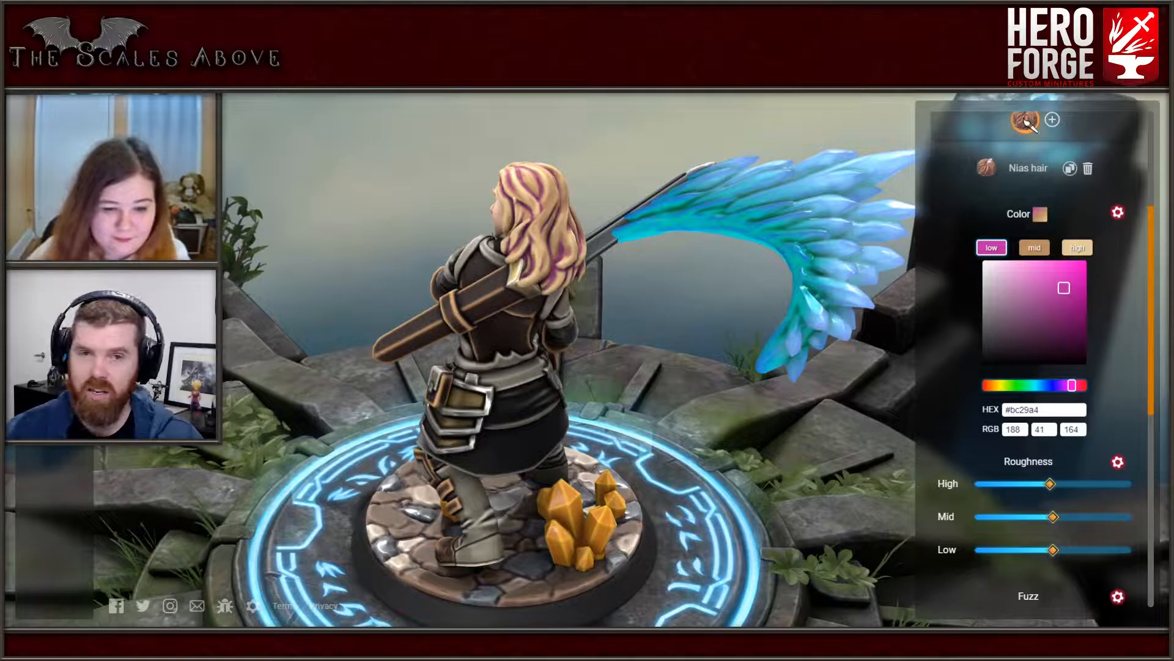
pyautogui.moveTo(520, 306); pyautogui.dragTo(471, 287)
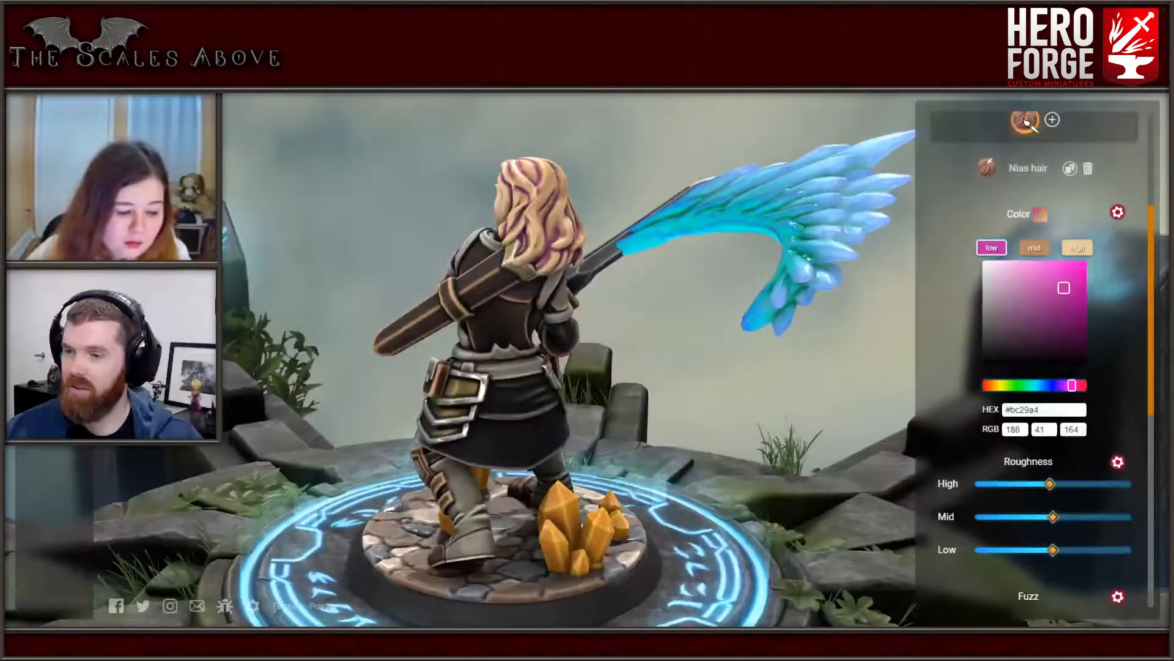
# - Set the hair paint's mid shade to pale cream #f3d9ca
pyautogui.click(1034, 247)
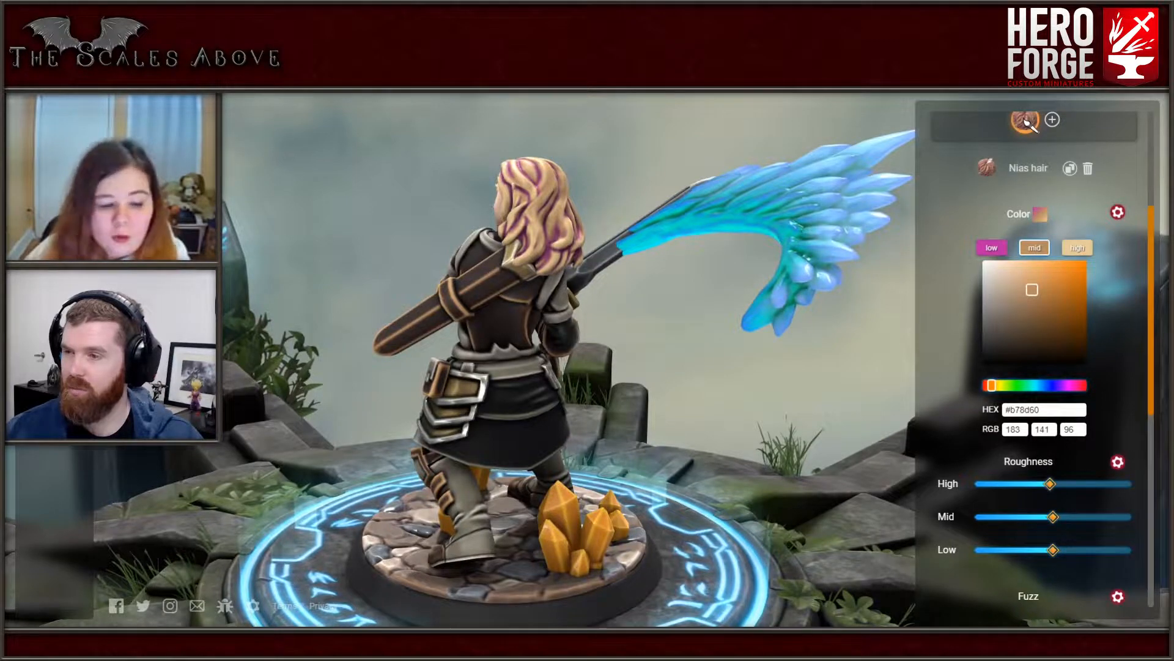
pyautogui.moveTo(1041, 410); pyautogui.dragTo(1011, 410)
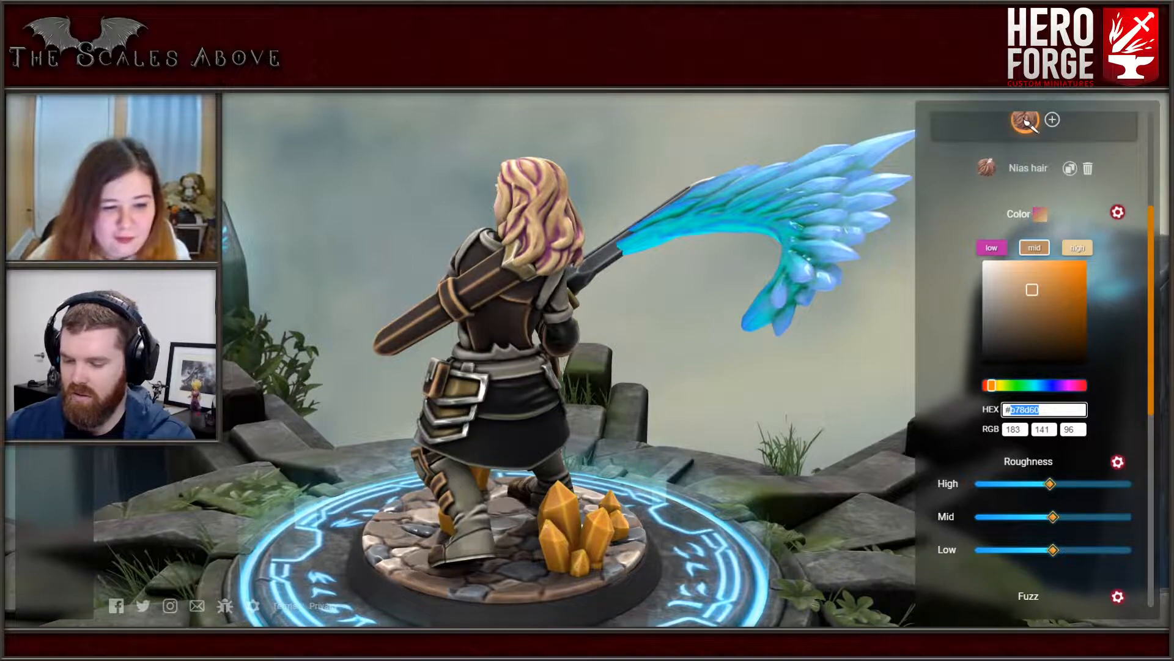
pyautogui.write('f3d9')
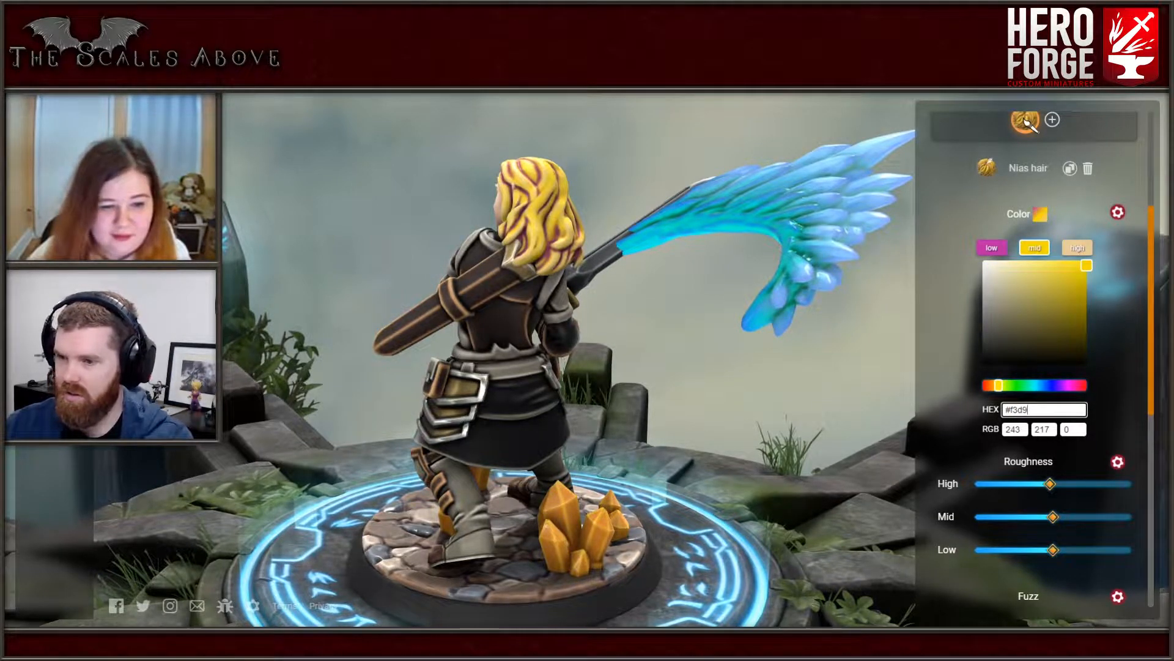
pyautogui.write('ca')
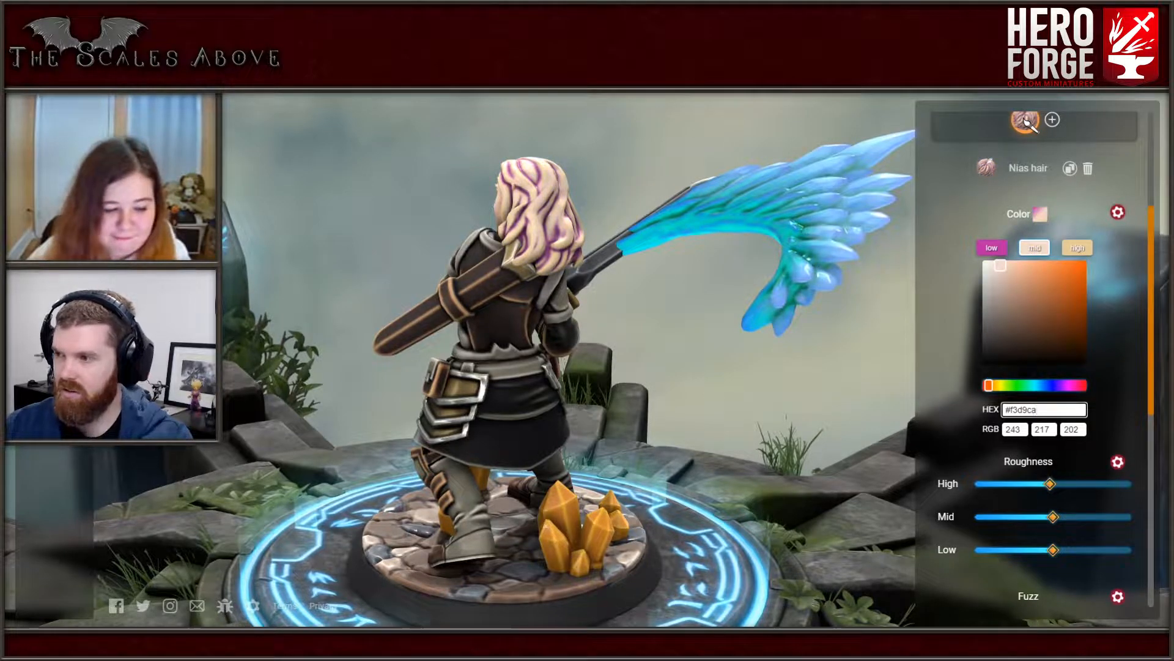
pyautogui.moveTo(691, 306); pyautogui.dragTo(685, 275)
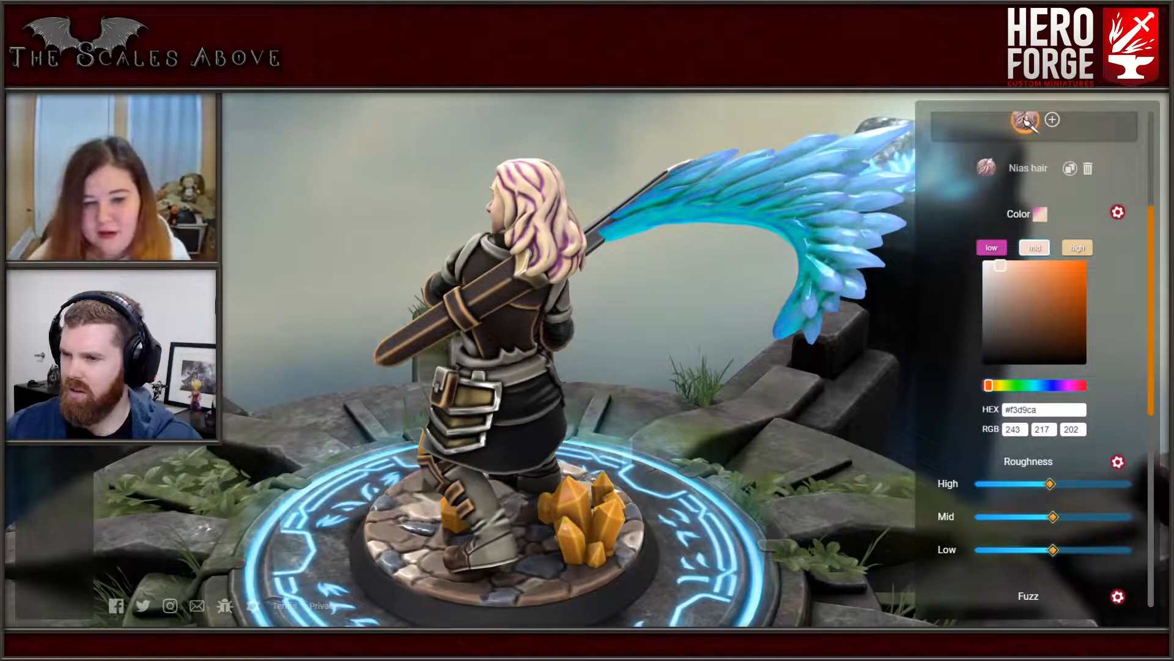
# - Inspect the hair from several sides and shift the paint's low shade to raspberry pink #bf2678
pyautogui.click(991, 248)
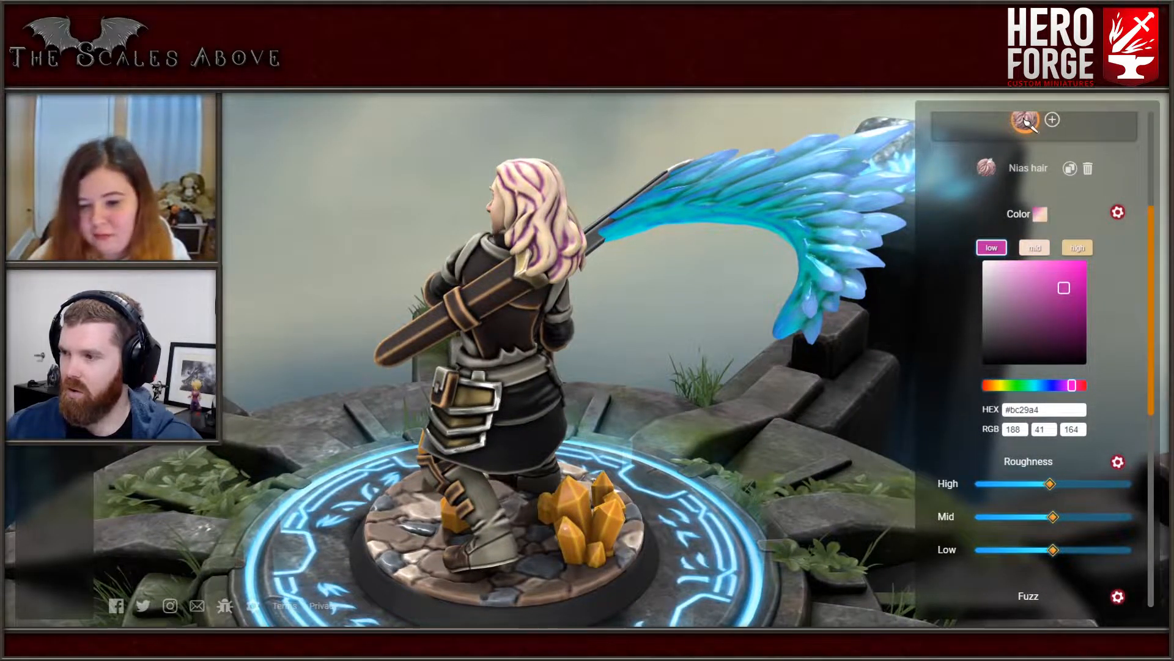
pyautogui.scroll(4, 422, 264)
pyautogui.moveTo(422, 264); pyautogui.dragTo(464, 254)
pyautogui.moveTo(465, 254); pyautogui.dragTo(466, 328, button='right')
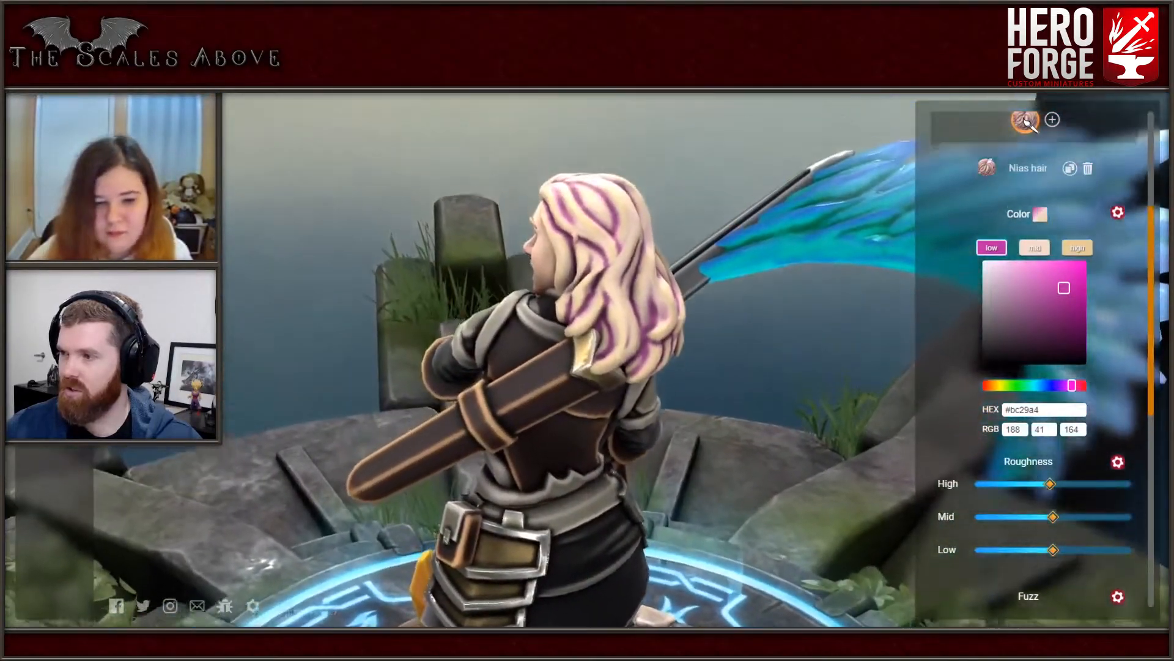
pyautogui.scroll(-1, 466, 328)
pyautogui.moveTo(466, 327); pyautogui.dragTo(612, 306)
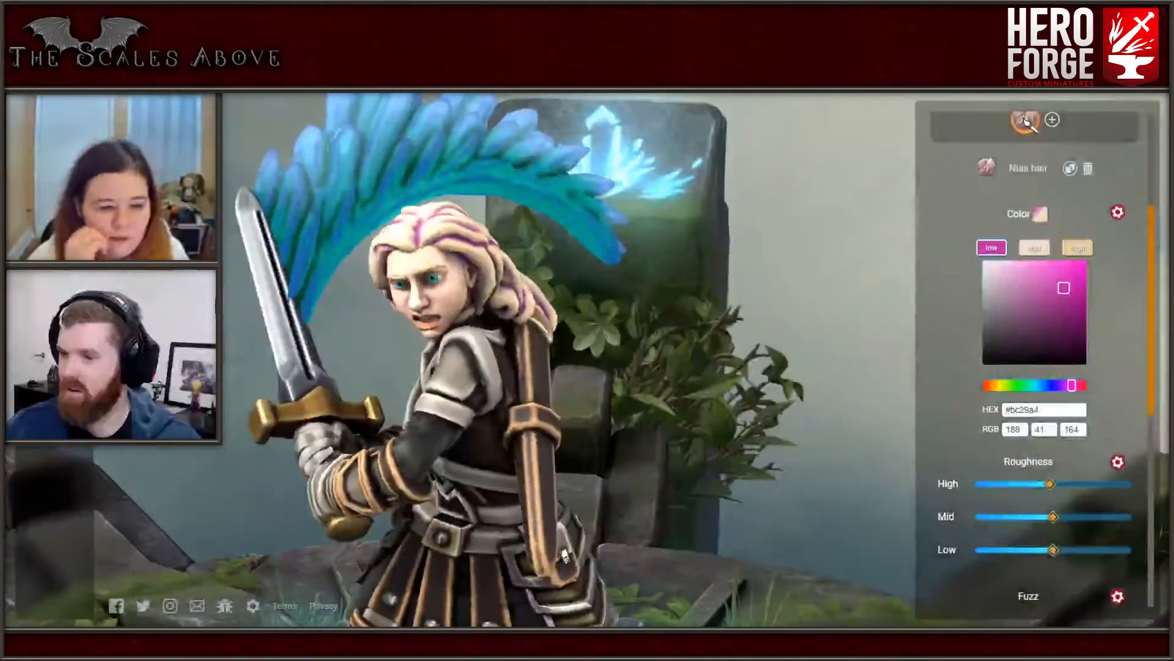
pyautogui.moveTo(1064, 288)
pyautogui.mouseDown()
pyautogui.moveTo(1040, 315)
pyautogui.moveTo(1069, 304)
pyautogui.moveTo(1085, 260)
pyautogui.moveTo(1056, 309)
pyautogui.moveTo(1066, 286)
pyautogui.mouseUp()
pyautogui.moveTo(1071, 384); pyautogui.dragTo(1078, 385)
pyautogui.moveTo(703, 343); pyautogui.dragTo(447, 360)
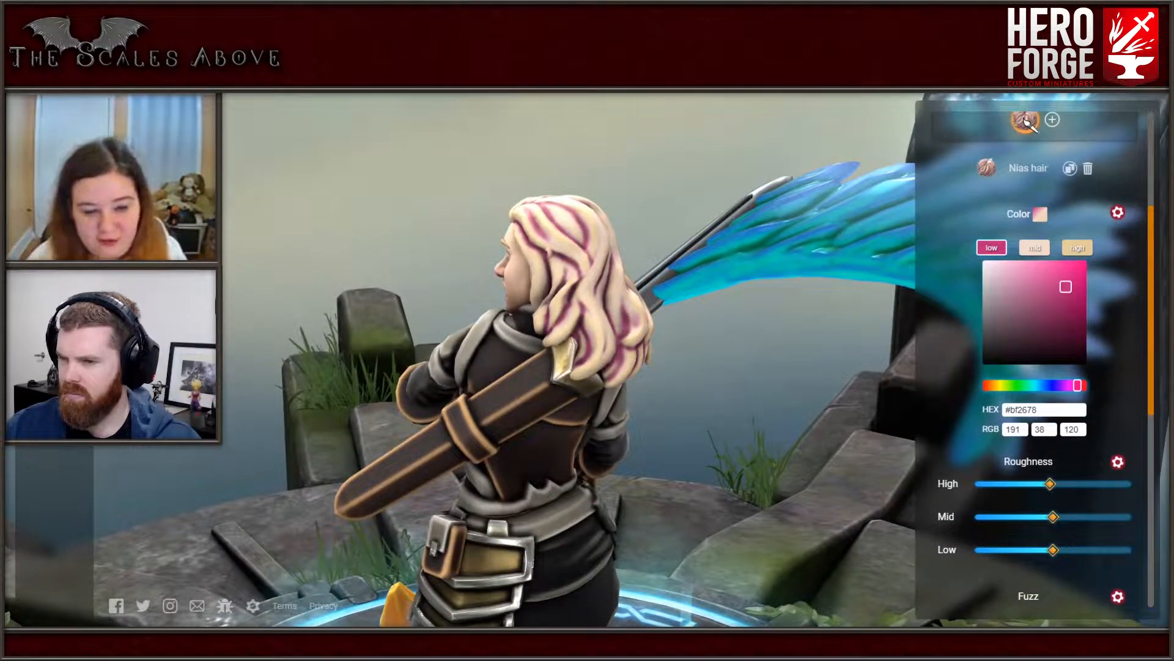
# - Set the hair paint's low shade to dusty red #c07474, comparing it with red #bf2626, #bf6767 and gray #bcbaba
pyautogui.moveTo(1078, 384); pyautogui.dragTo(983, 385)
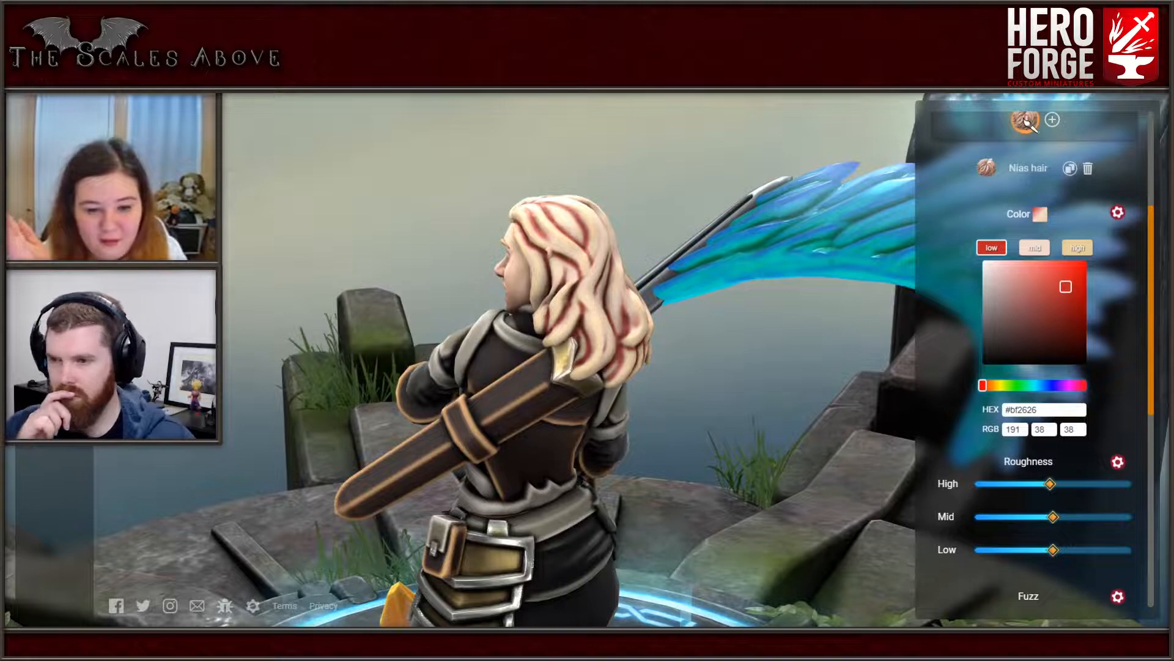
pyautogui.moveTo(1065, 286)
pyautogui.mouseDown()
pyautogui.moveTo(1033, 305)
pyautogui.moveTo(1030, 287)
pyautogui.mouseUp()
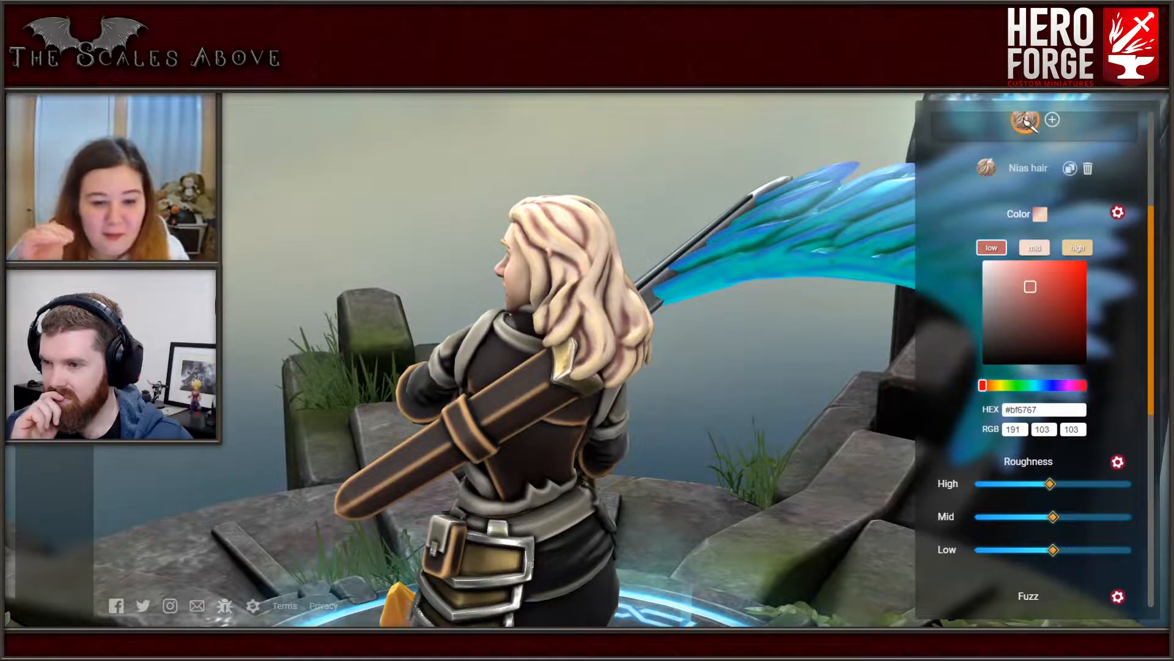
pyautogui.moveTo(1029, 286); pyautogui.dragTo(983, 287)
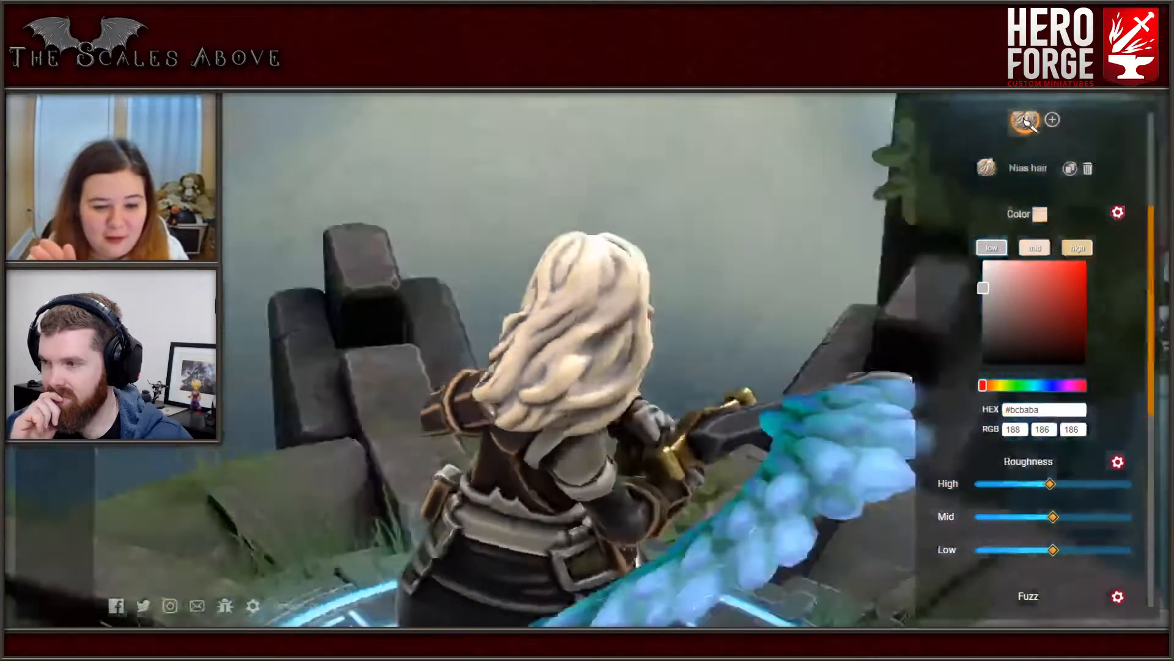
pyautogui.moveTo(703, 342); pyautogui.dragTo(404, 318)
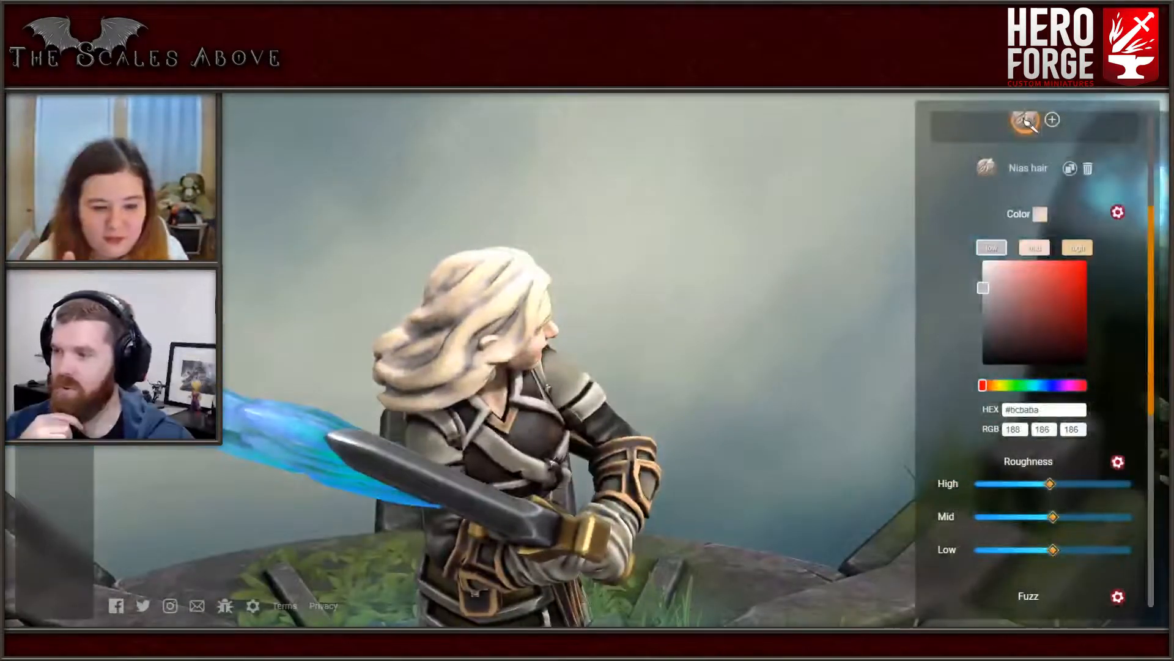
pyautogui.moveTo(983, 287); pyautogui.dragTo(1023, 286)
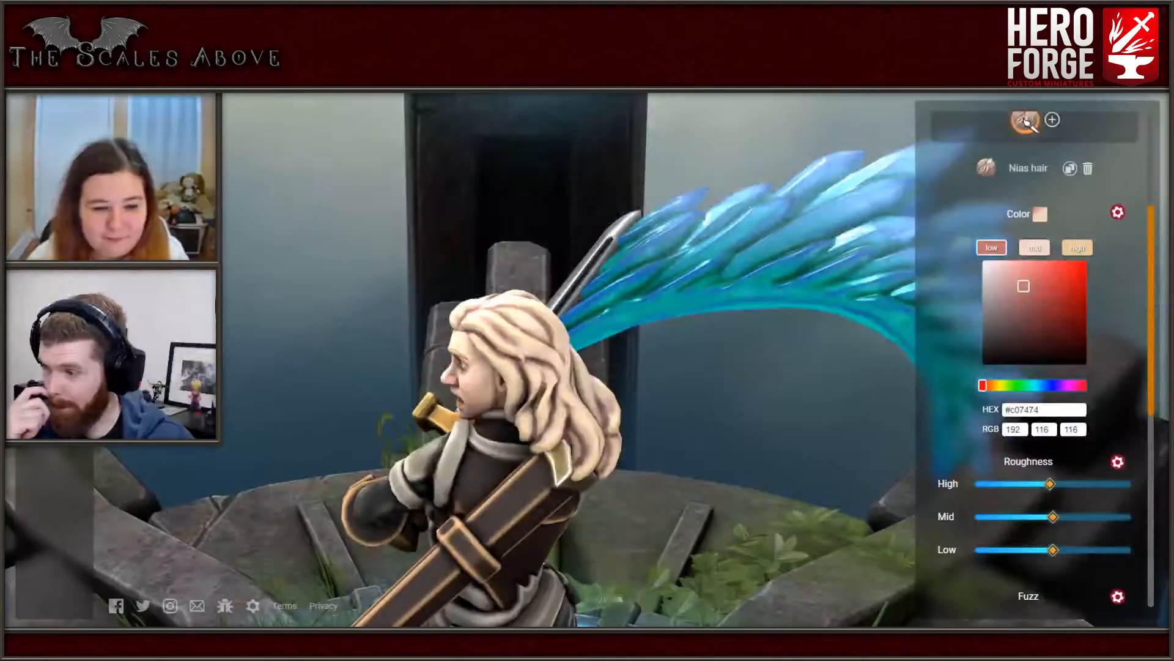
# - Set the hair paint's high shade to peach #f2ae7d, comparing it with yellow #f2c87a and checking the hair from the front
pyautogui.click(1077, 248)
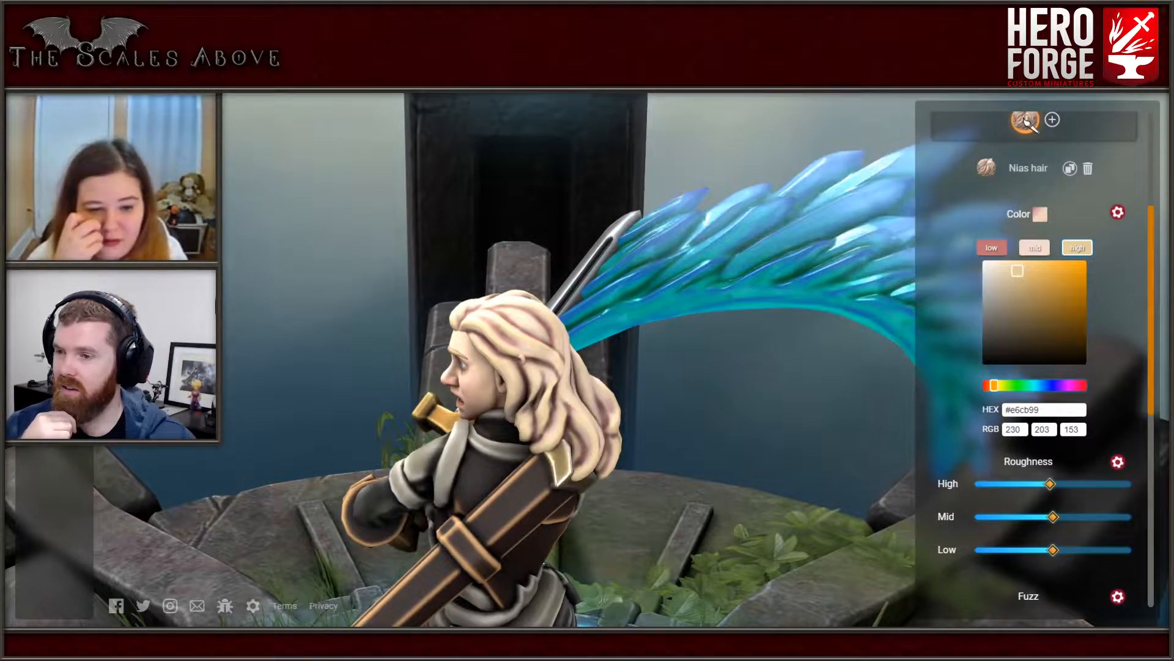
pyautogui.moveTo(1017, 270)
pyautogui.mouseDown()
pyautogui.moveTo(1050, 271)
pyautogui.moveTo(1034, 266)
pyautogui.mouseUp()
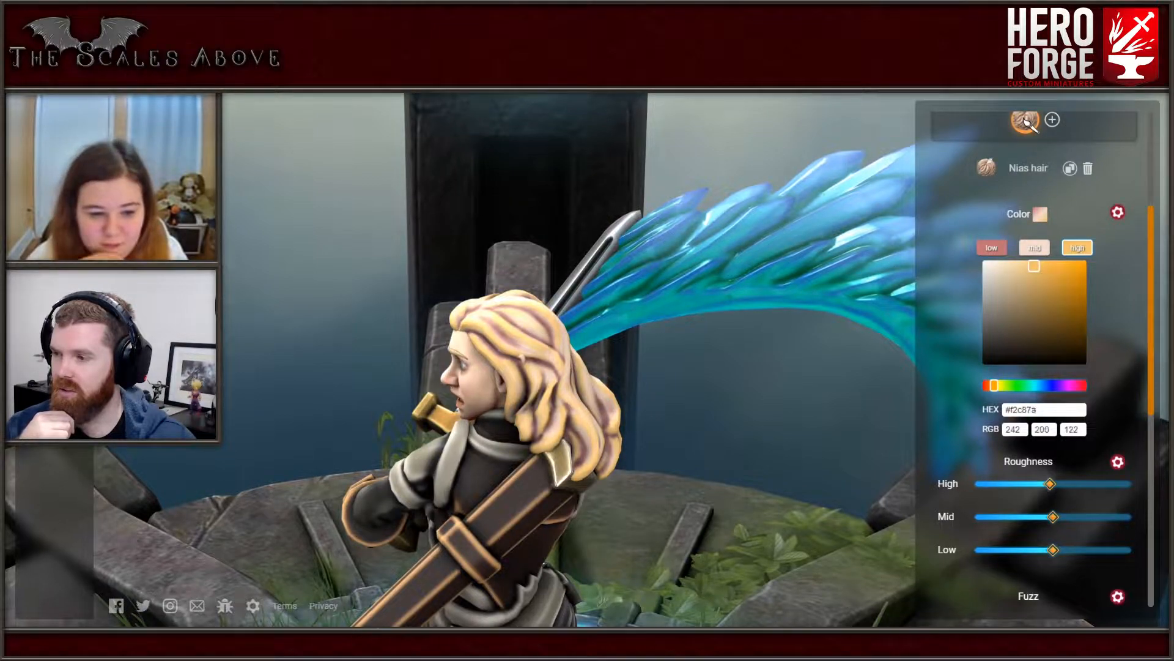
pyautogui.moveTo(734, 403); pyautogui.dragTo(667, 370)
pyautogui.moveTo(993, 386); pyautogui.dragTo(990, 386)
pyautogui.moveTo(746, 355); pyautogui.dragTo(703, 330)
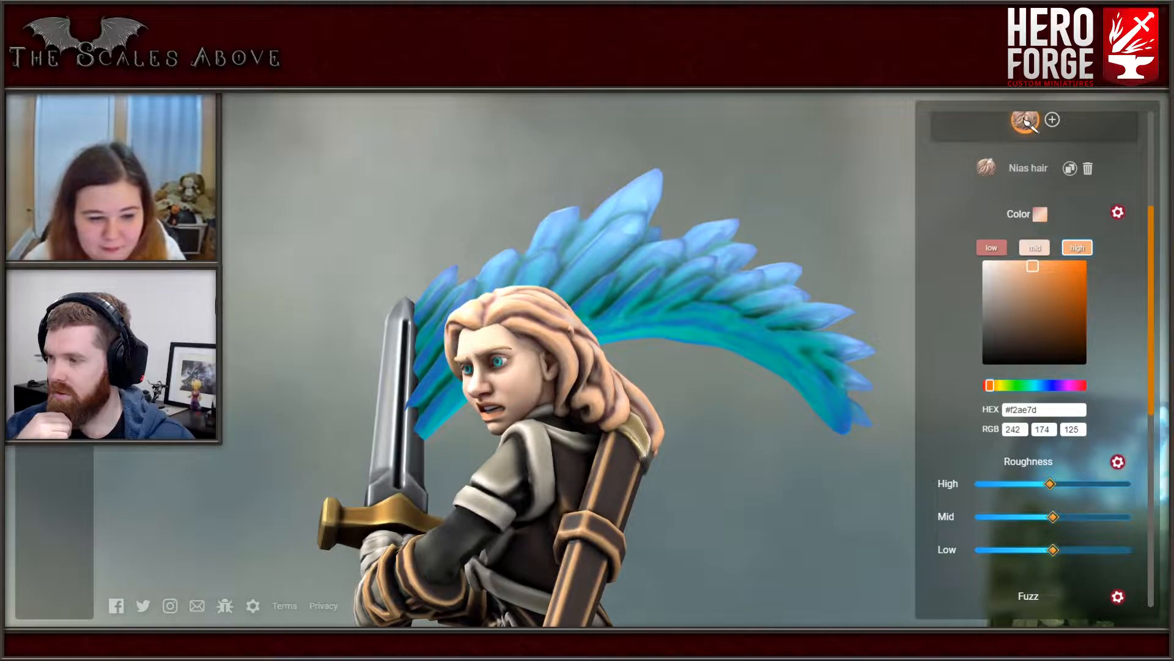
pyautogui.click(568, 343)
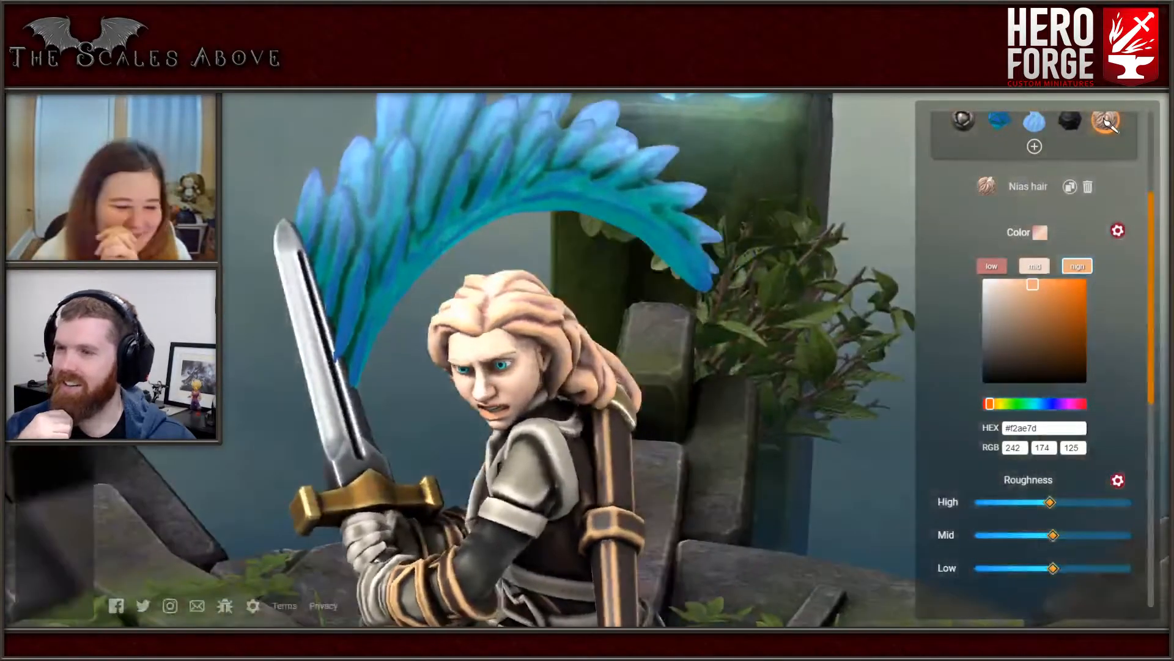
# - Try a red fabric paint and several dark brown leather paints on the shoulder armour and chest piece
pyautogui.scroll(3, 1040, 355)
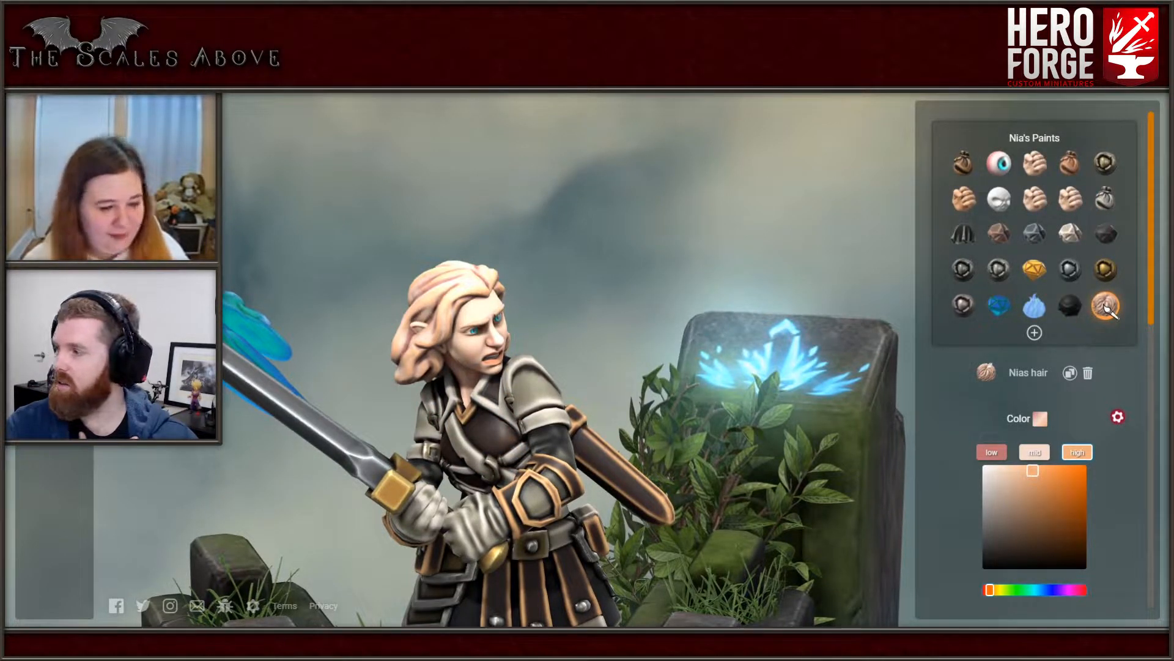
pyautogui.click(1106, 306)
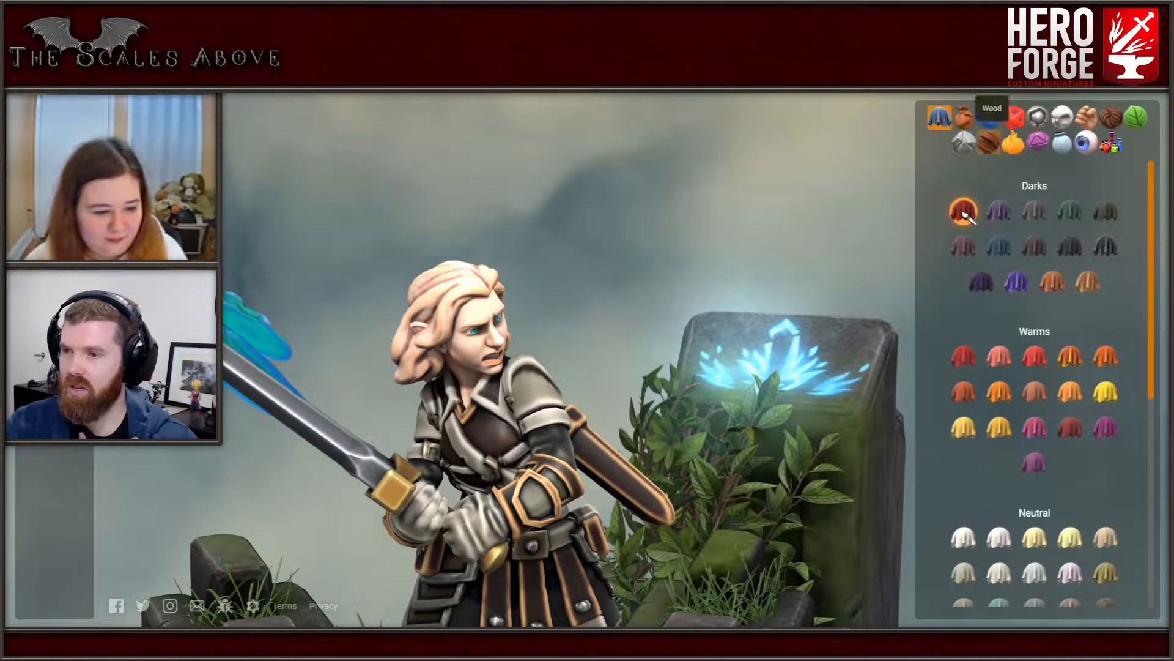
pyautogui.click(968, 215)
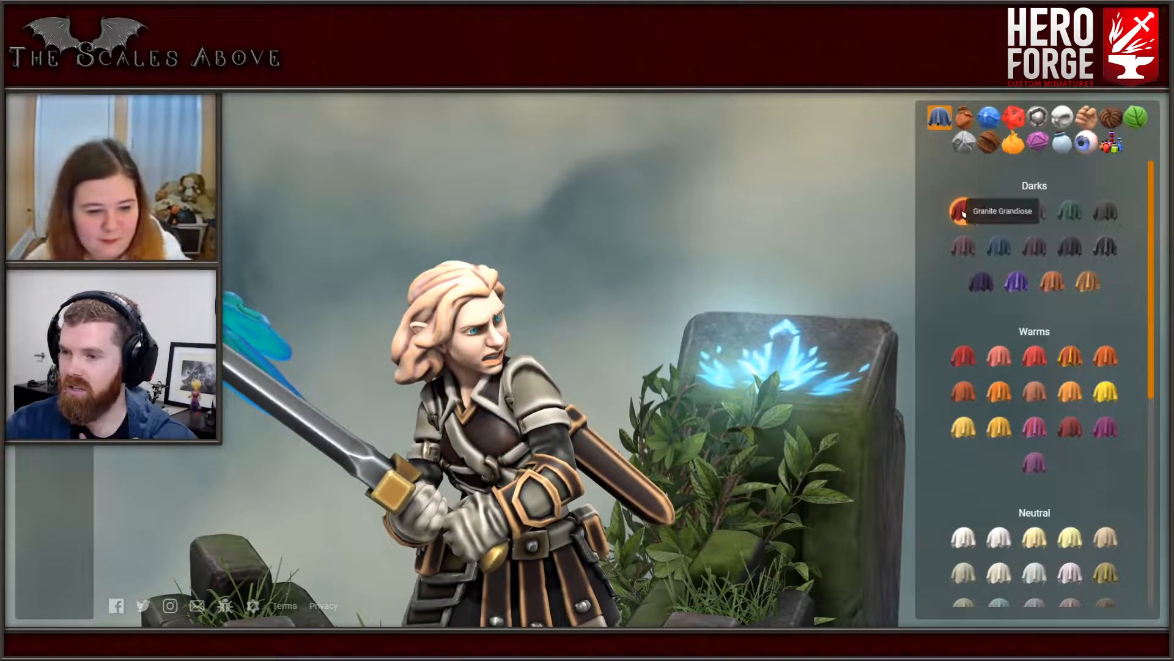
pyautogui.click(965, 117)
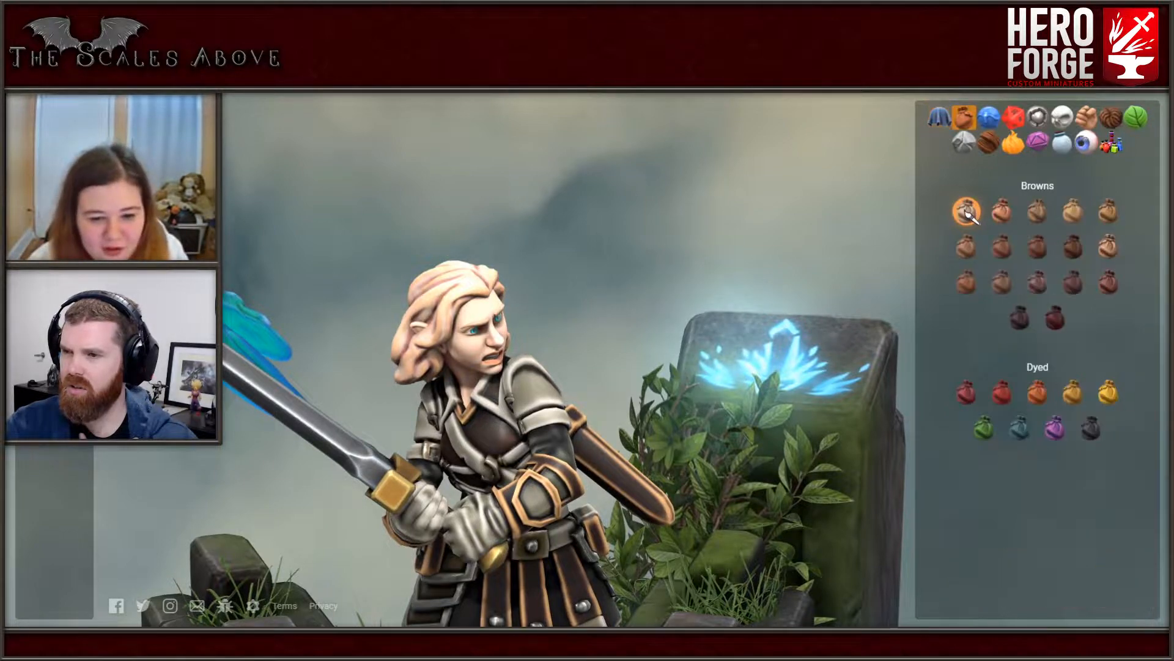
pyautogui.click(1056, 319)
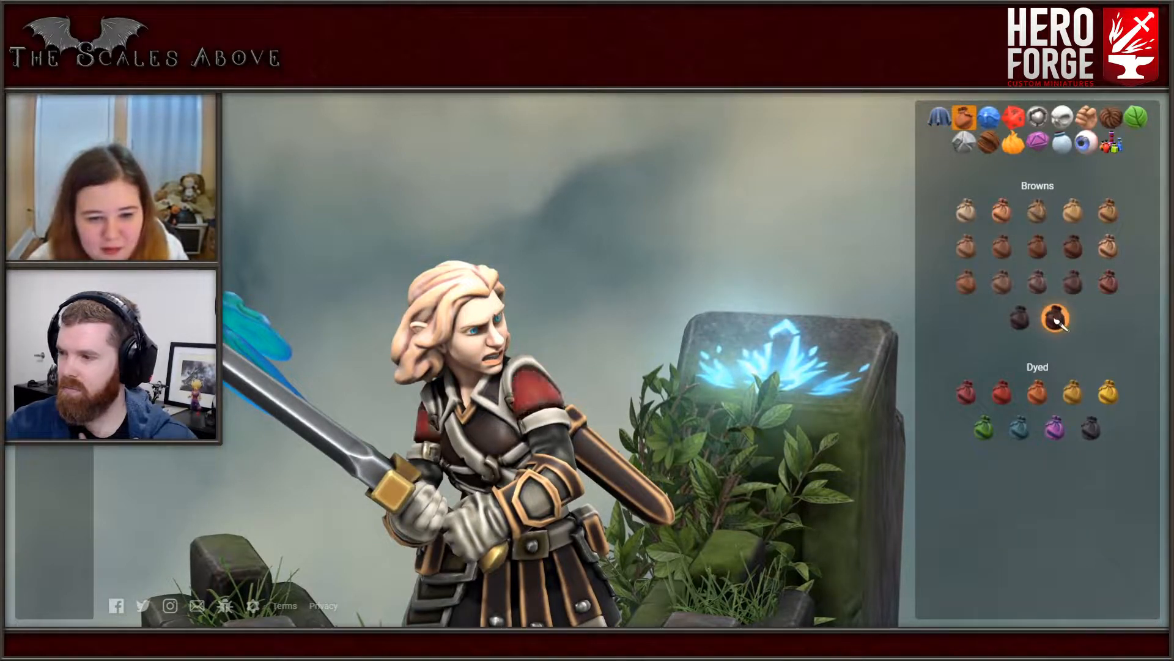
pyautogui.click(1074, 284)
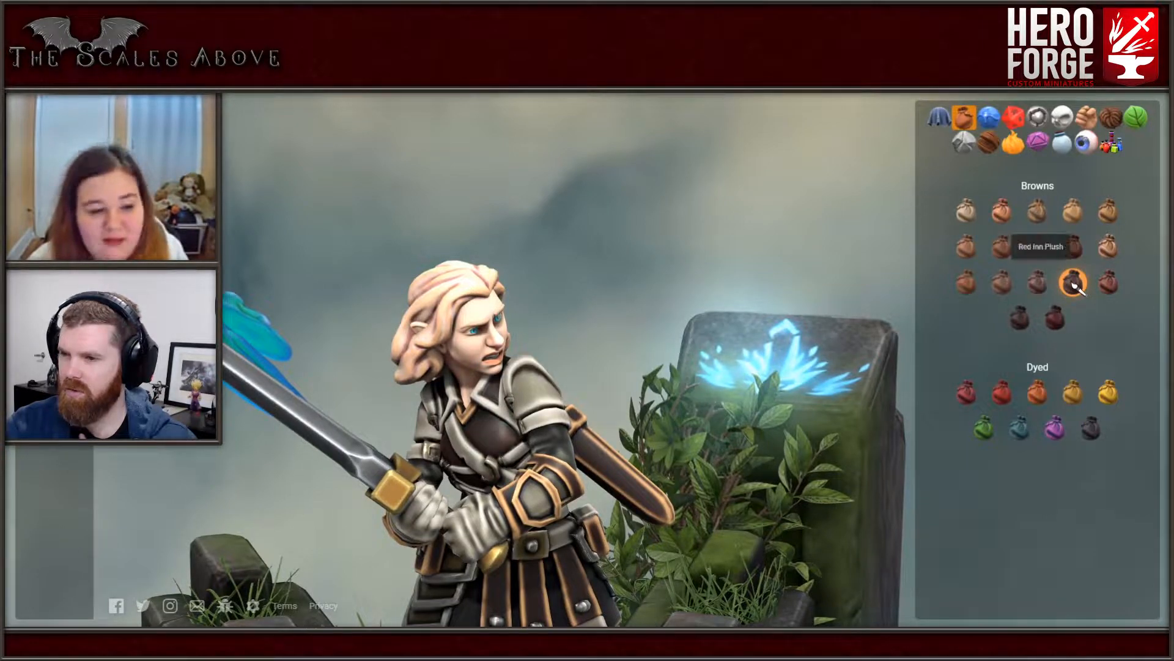
pyautogui.click(1074, 284)
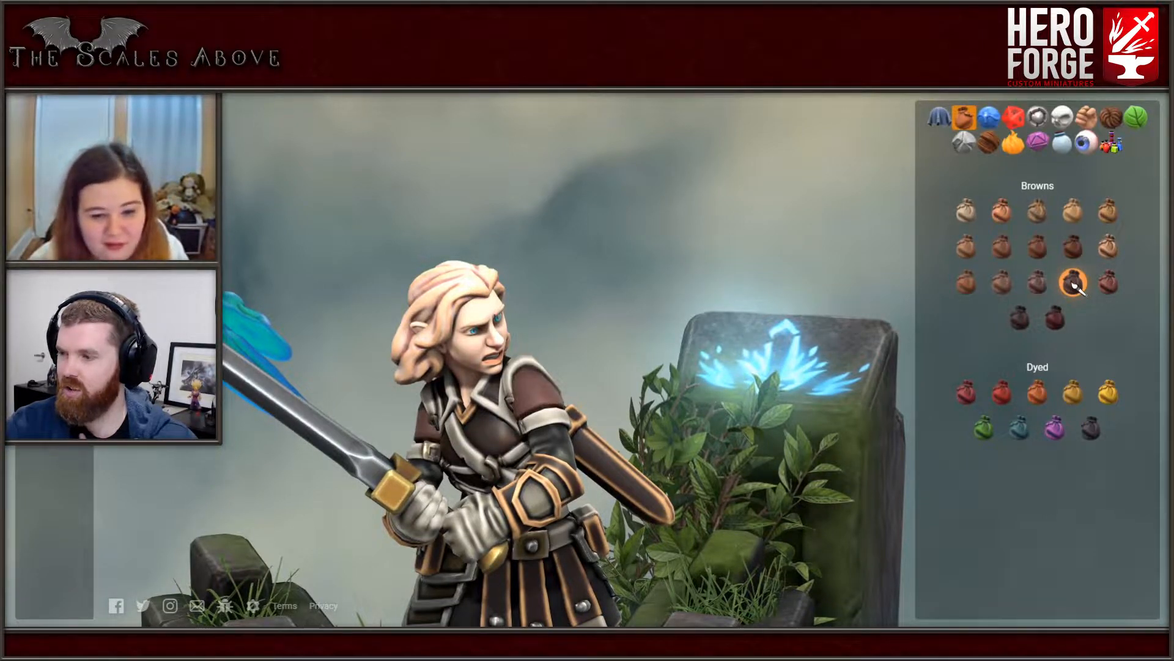
pyautogui.click(1075, 285)
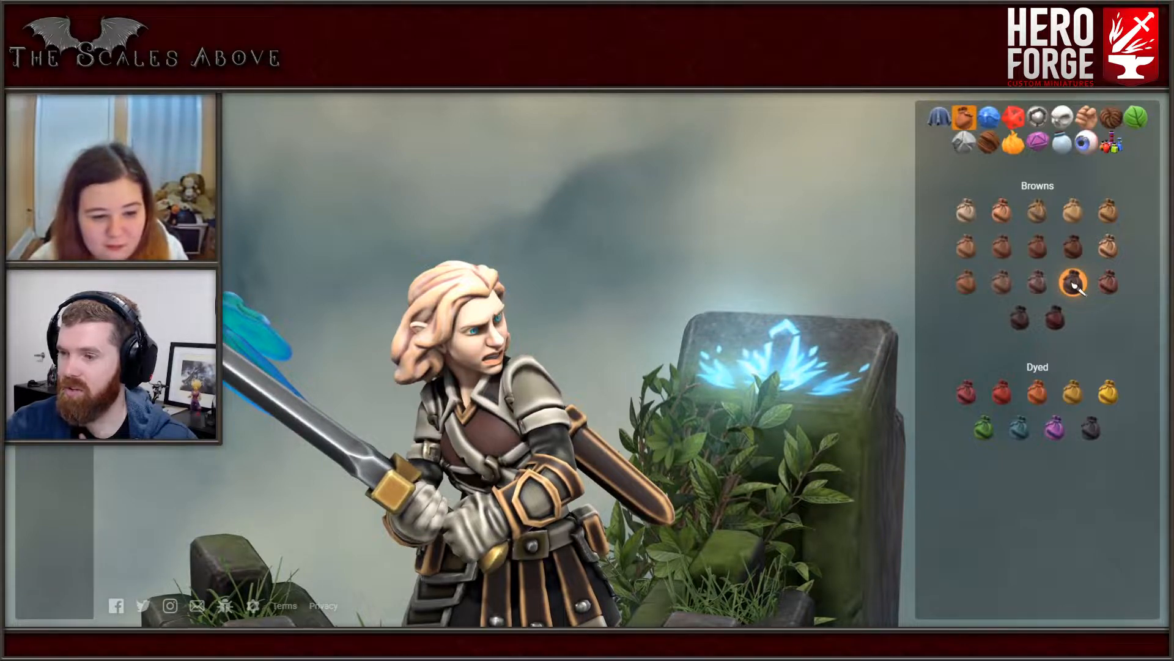
# - Compare Red Inn Plush with Griffith Brown and paint the shoulder armour, chest straps, gloves, skirt strips and boots in Griffith Brown leather
pyautogui.click(1038, 285)
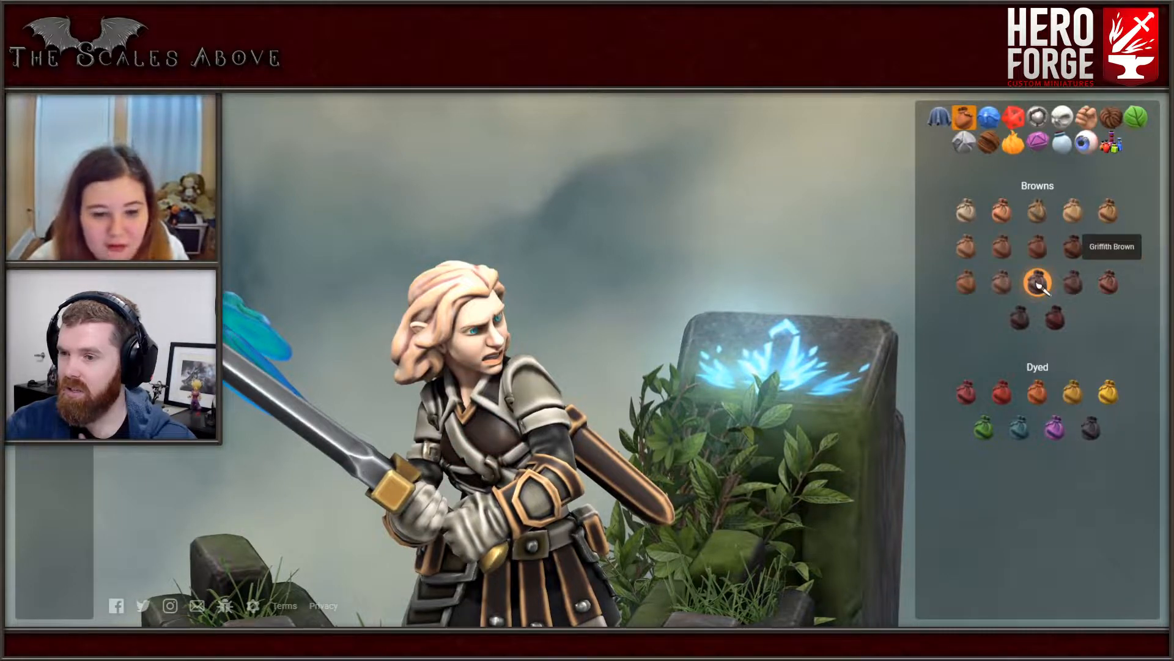
pyautogui.click(1109, 284)
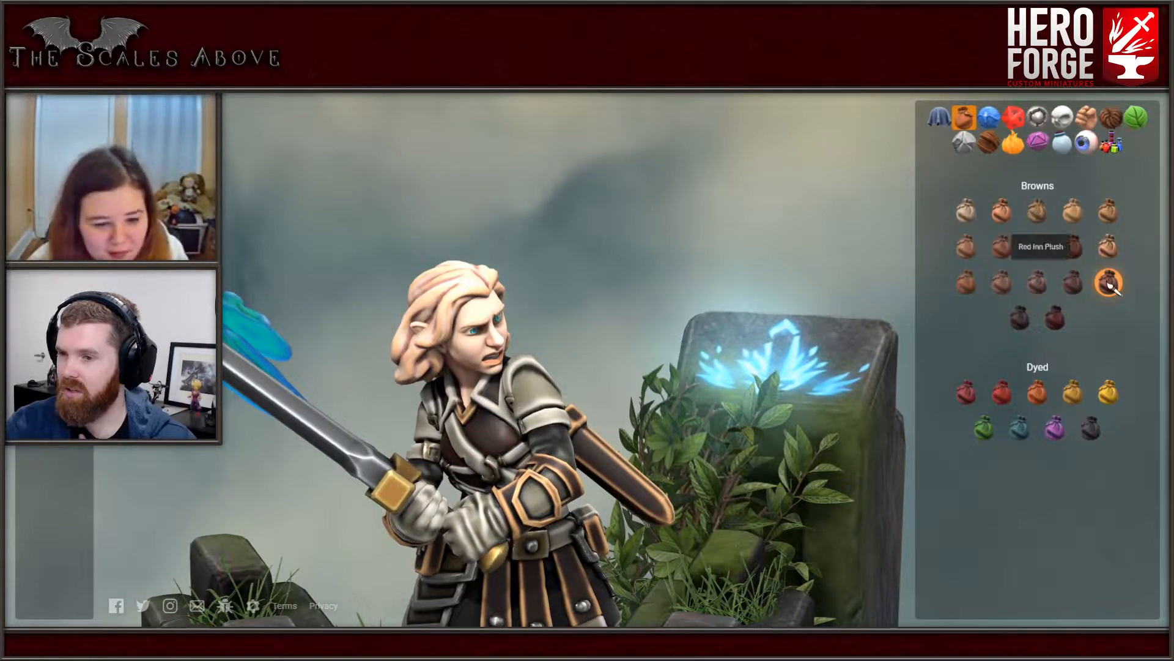
pyautogui.click(1074, 284)
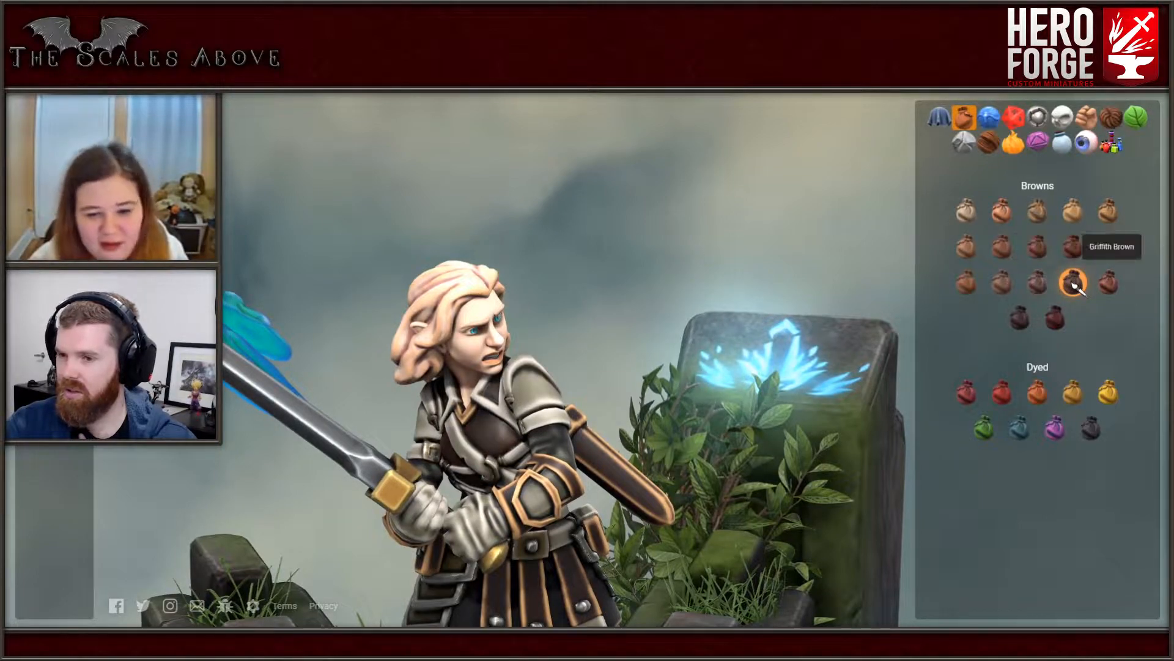
pyautogui.click(1109, 285)
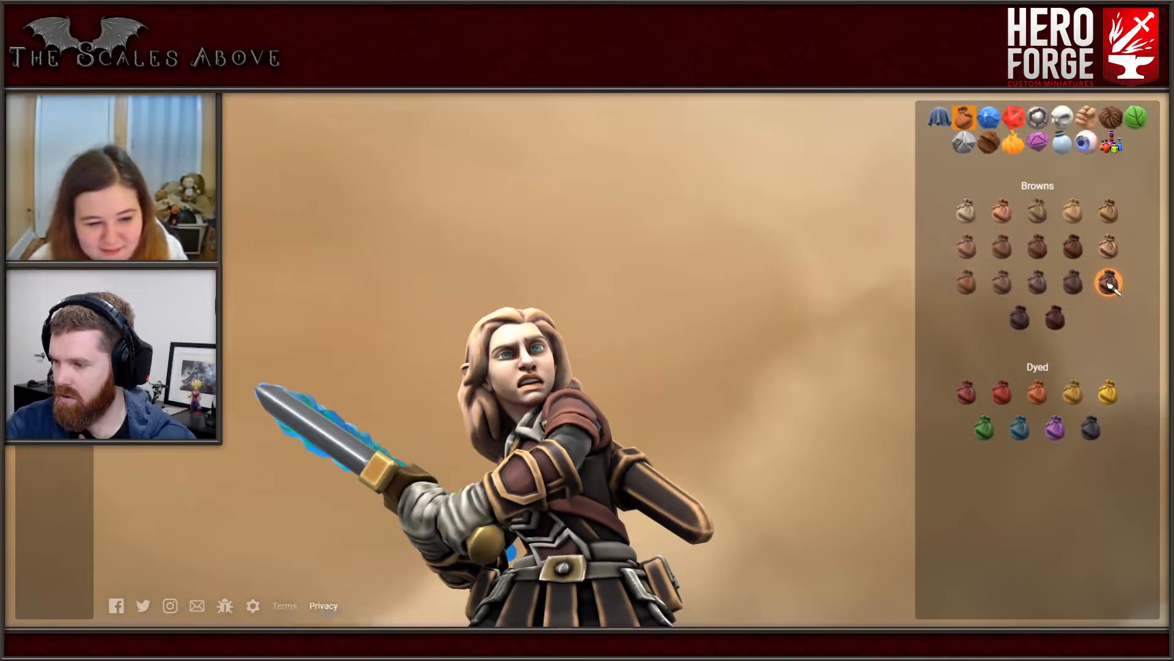
pyautogui.moveTo(400, 606); pyautogui.dragTo(345, 563)
pyautogui.moveTo(379, 367); pyautogui.dragTo(514, 520)
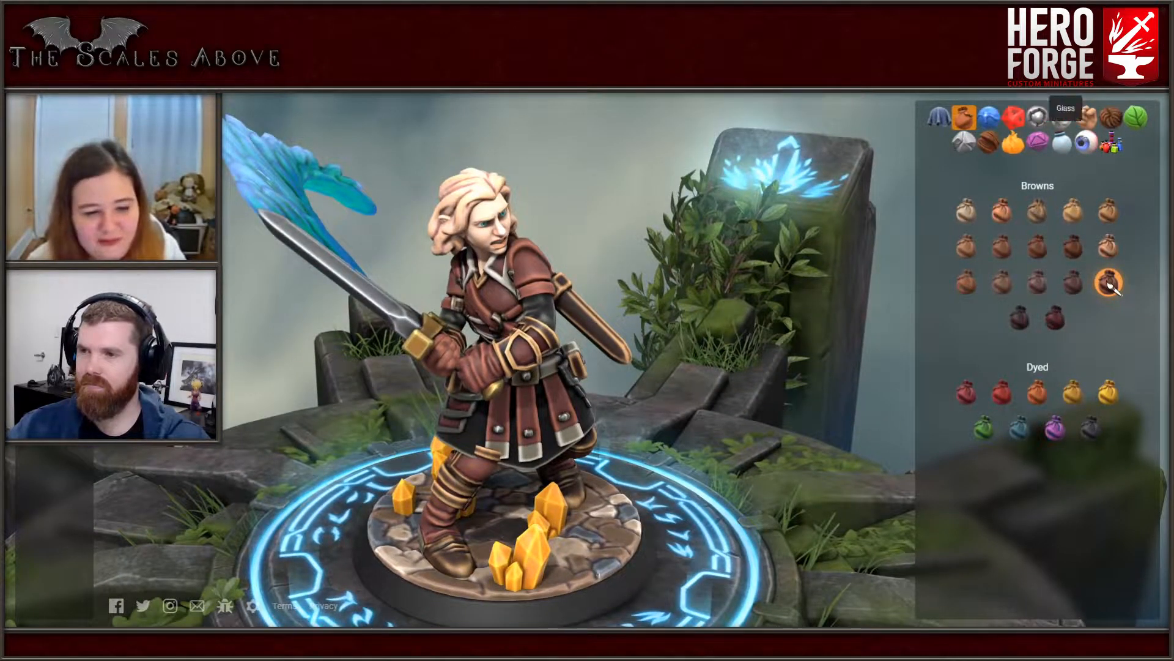
# - Try a pastel yellow, a weathered and a colored yellow metal paint on the collar trim and chest
pyautogui.click(1037, 116)
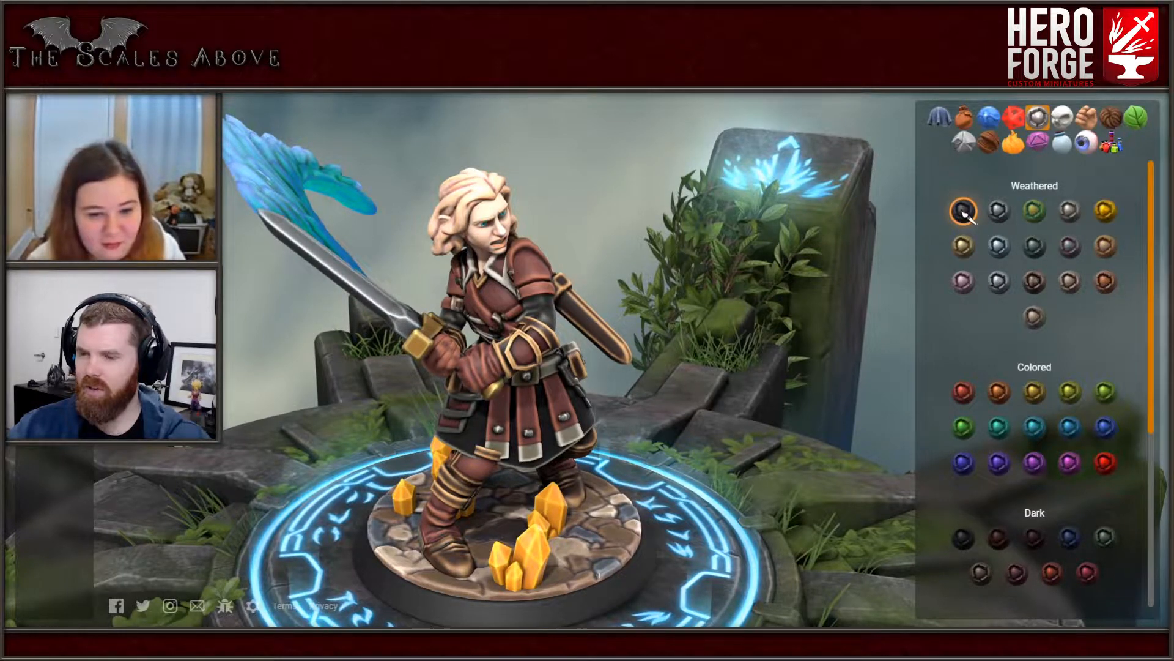
pyautogui.scroll(-2, 963, 520)
pyautogui.click(963, 525)
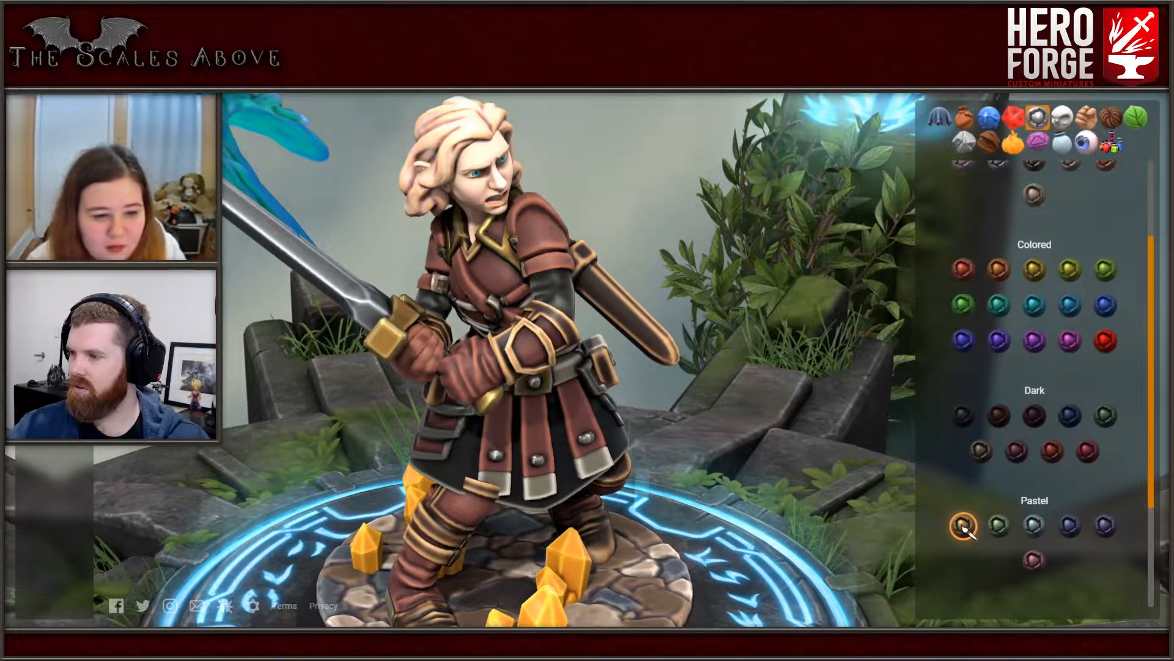
pyautogui.scroll(1, 1035, 384)
pyautogui.scroll(2, 1035, 367)
pyautogui.click(964, 248)
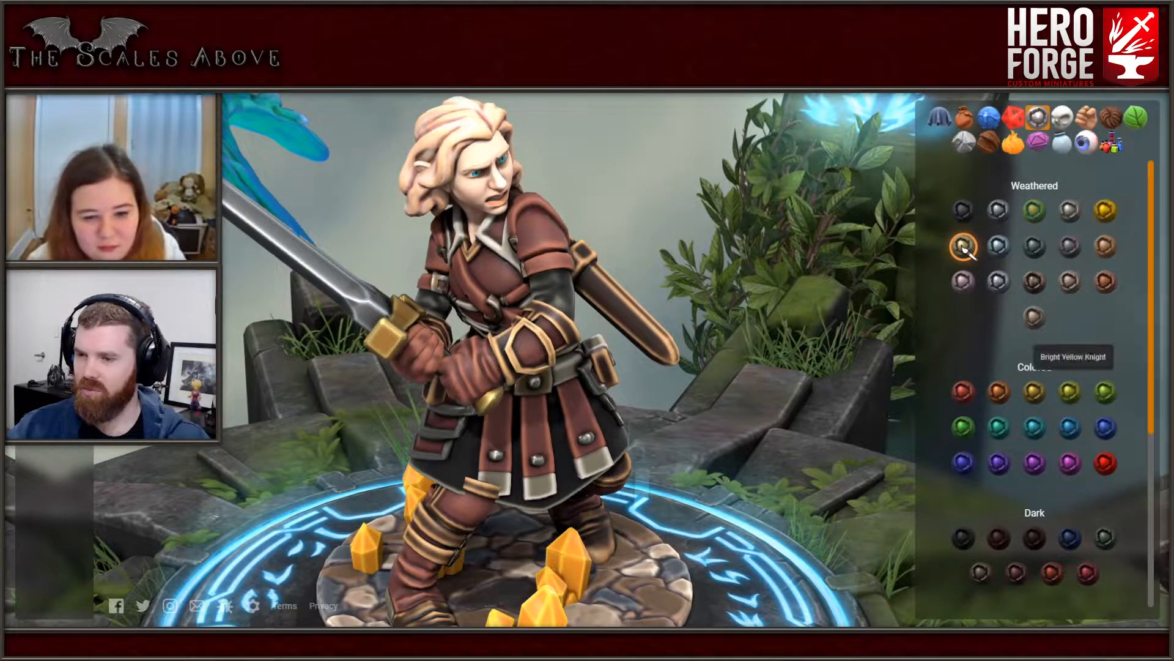
pyautogui.click(1033, 392)
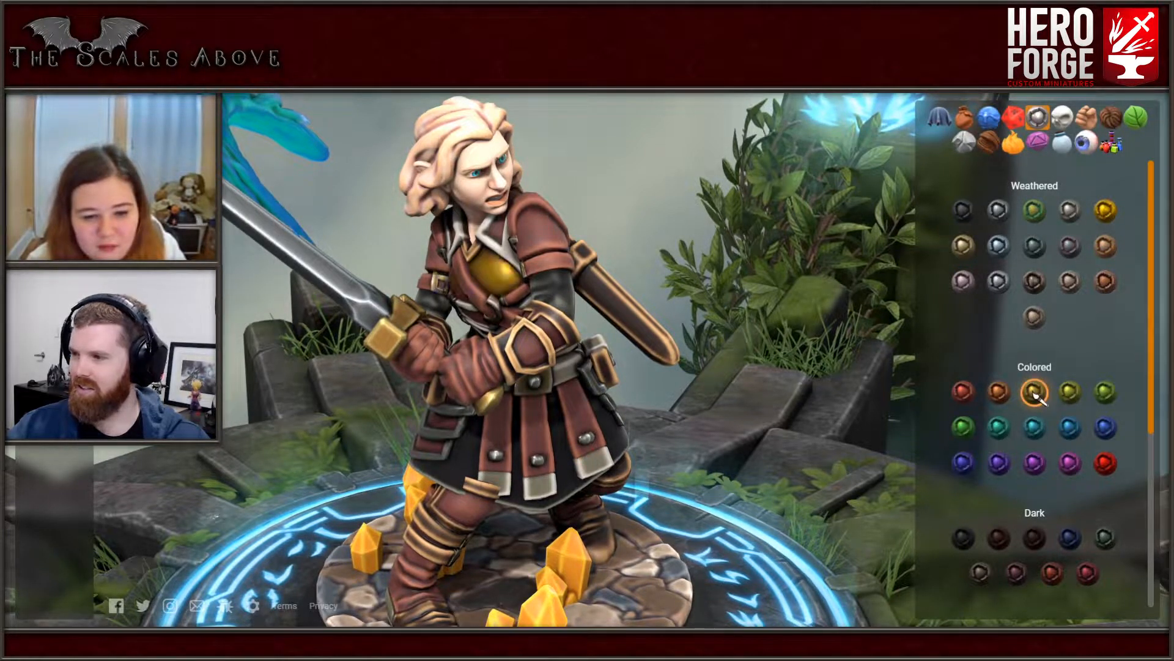
# - Compare Brass and gold from the Natural metals on the collar trim, and choose the pale metal starting the second row
pyautogui.scroll(-3, 1038, 398)
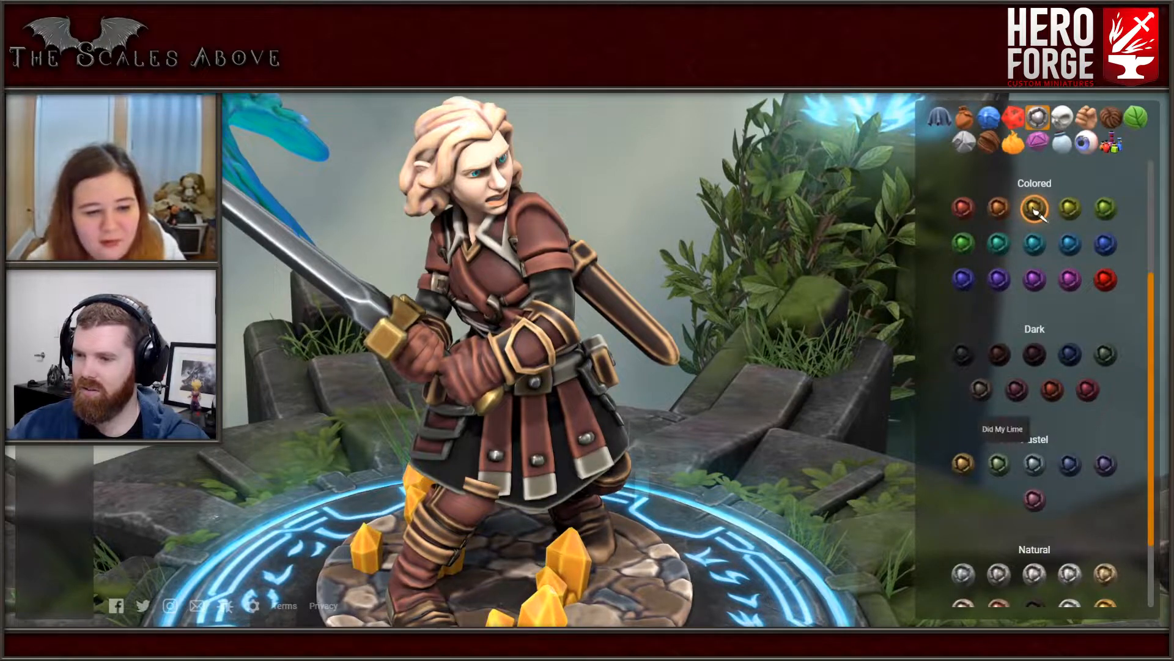
pyautogui.scroll(-2, 1038, 211)
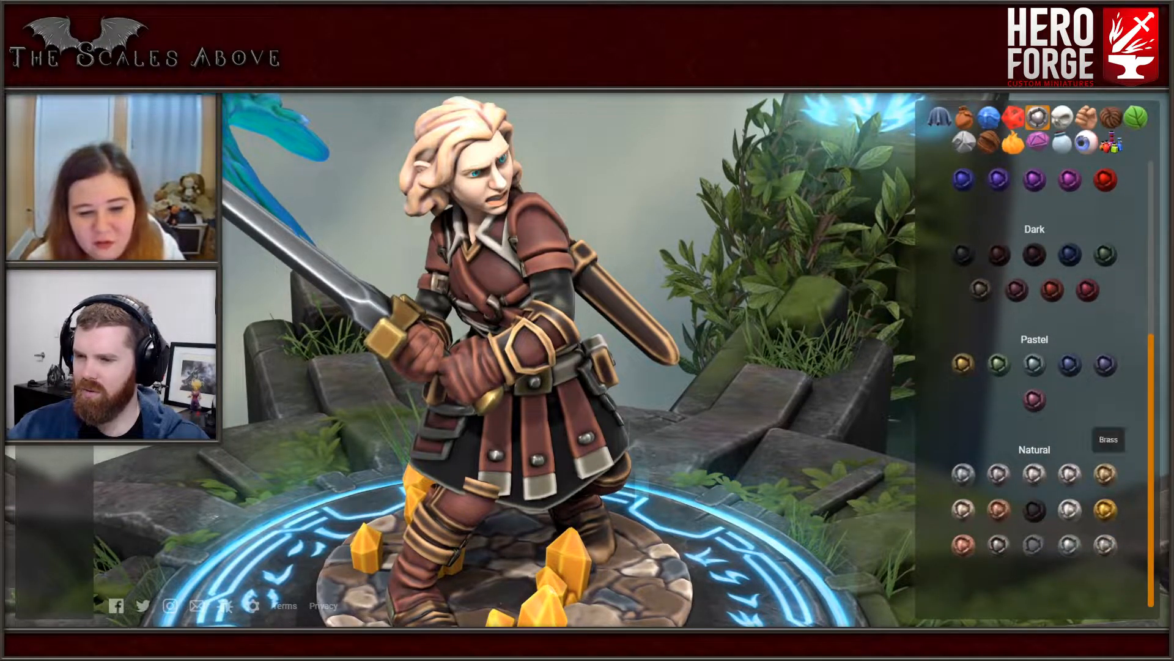
pyautogui.click(1105, 474)
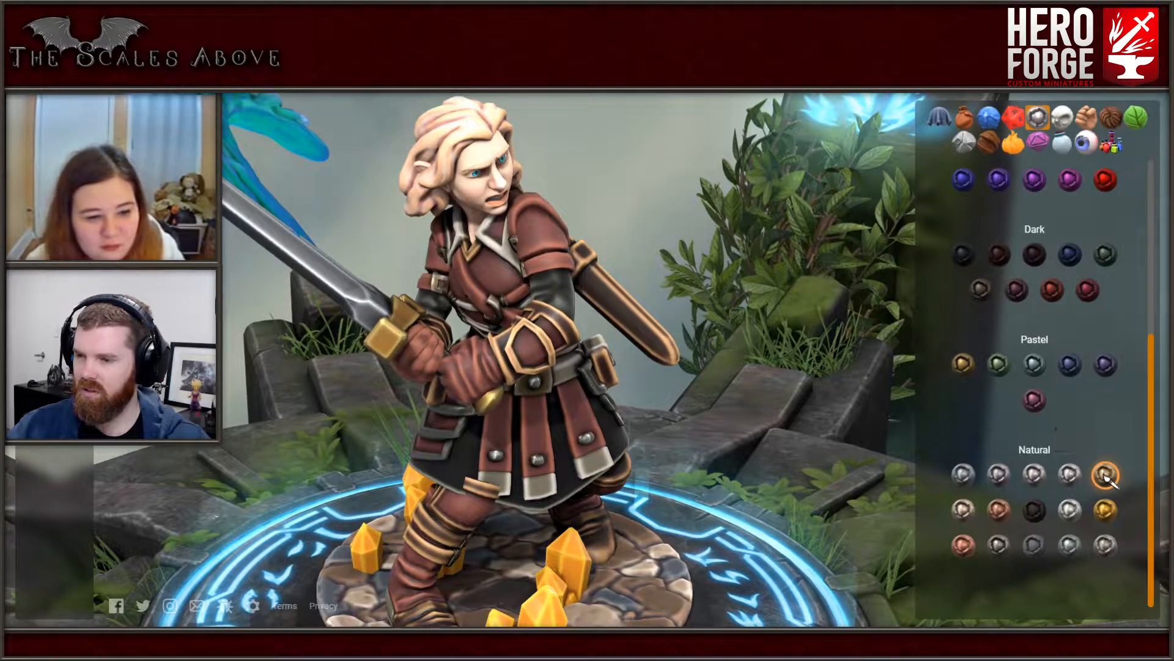
pyautogui.click(1106, 511)
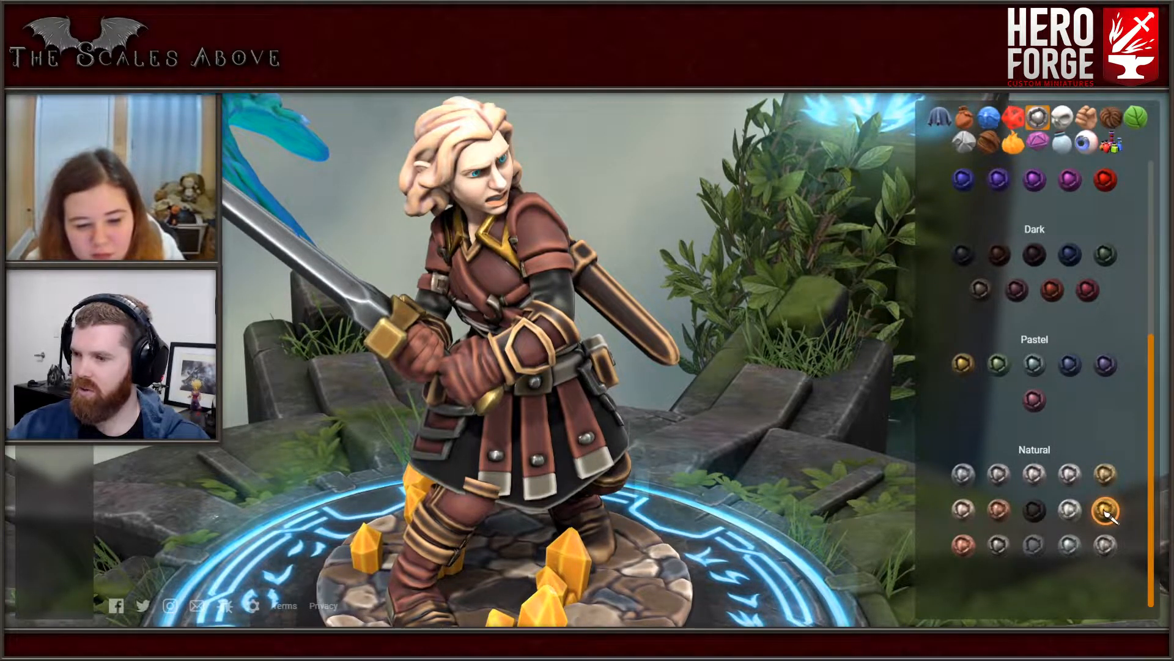
pyautogui.click(964, 510)
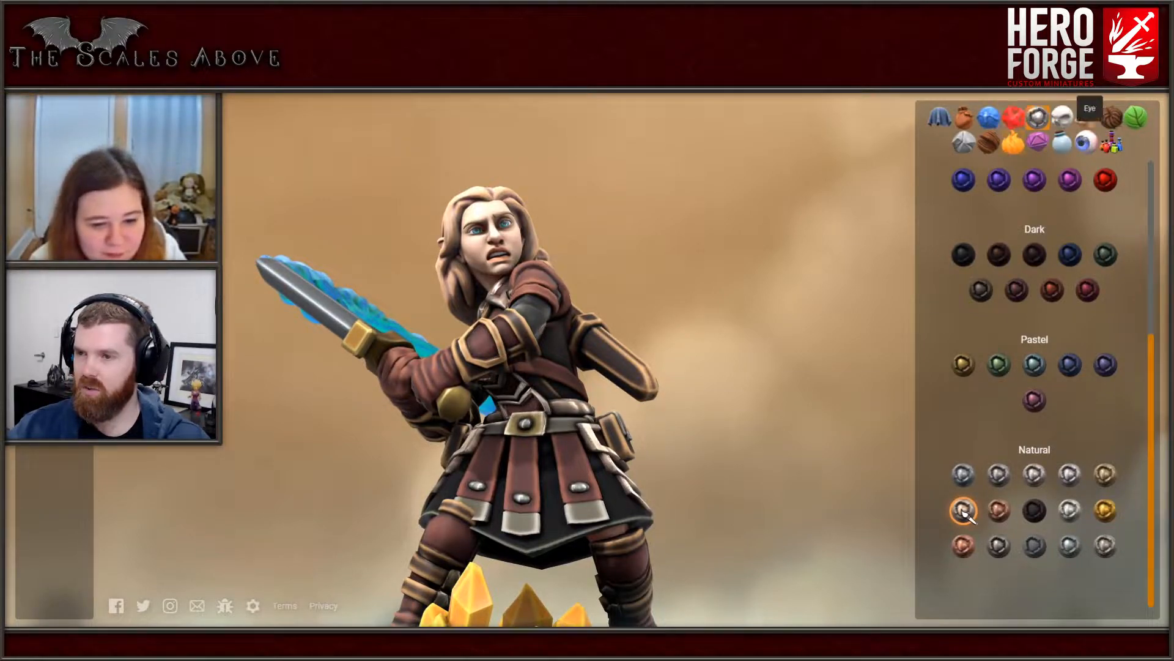
# - Check the saved library paints, and paint the belt with the Griffith Brown leather
pyautogui.click(1111, 144)
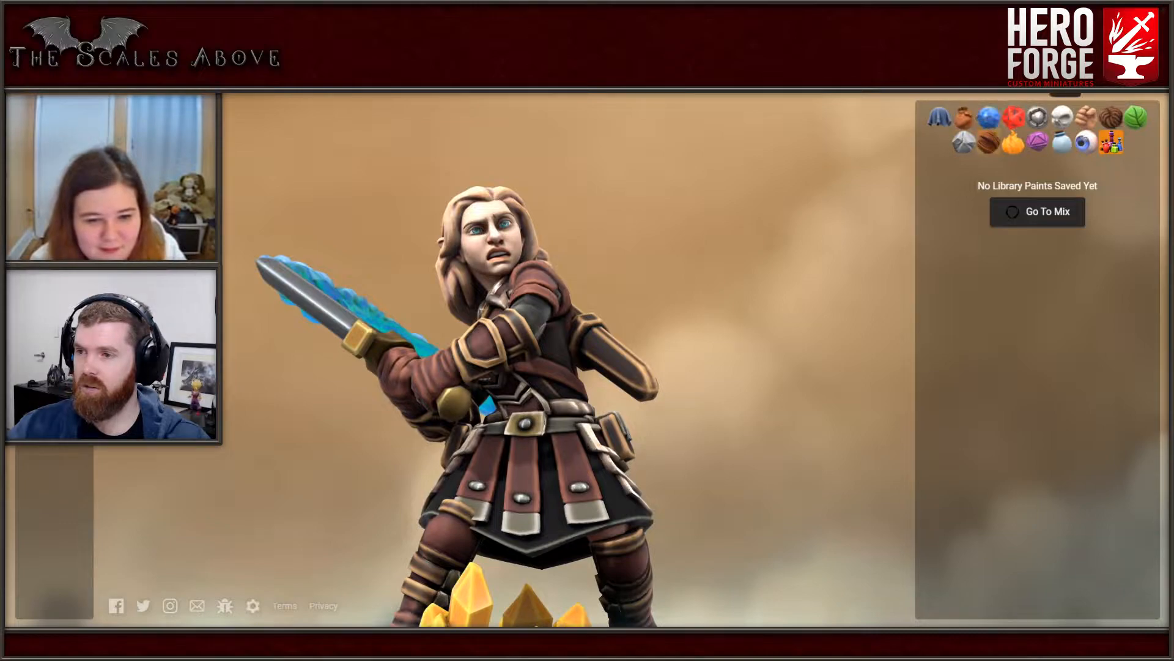
pyautogui.click(963, 116)
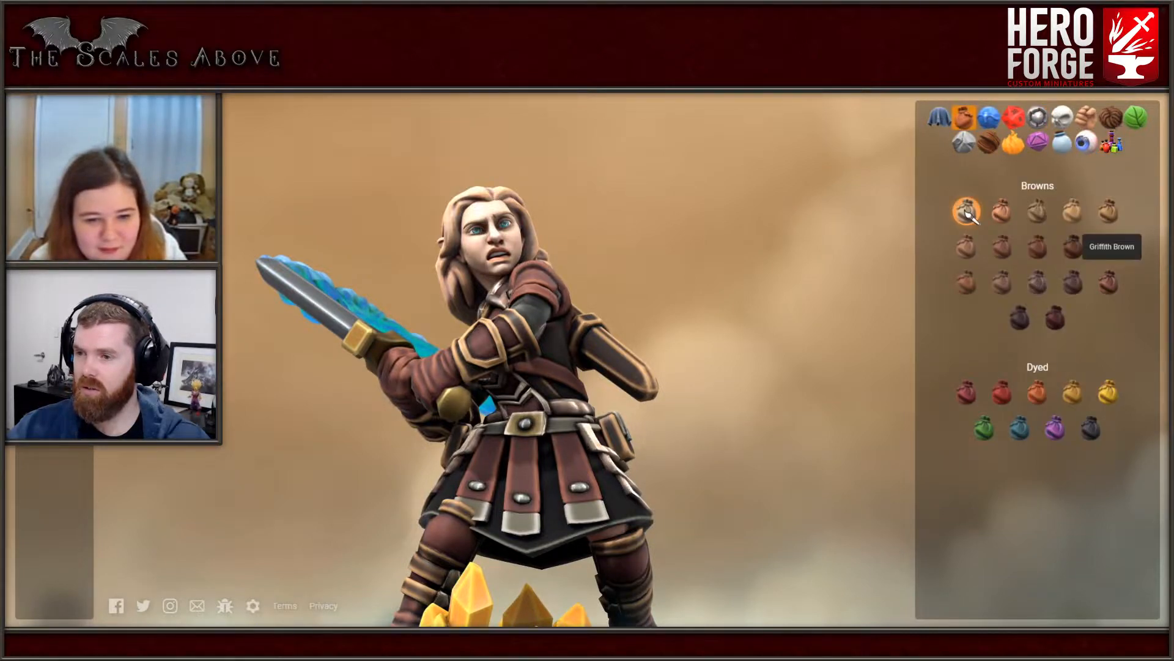
pyautogui.click(1108, 283)
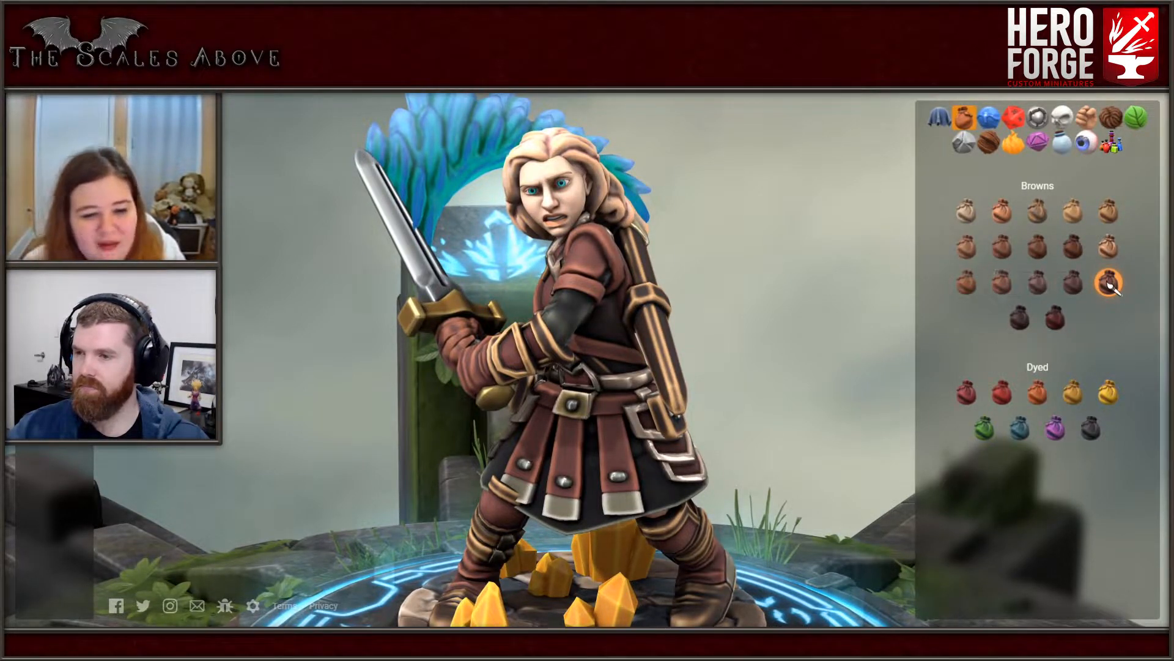
# - Paint the belt buckle and the metal tips of the skirt strips with the pale Natural metal used on the collar
pyautogui.click(1037, 117)
pyautogui.scroll(-4, 1069, 406)
pyautogui.scroll(-1, 1069, 406)
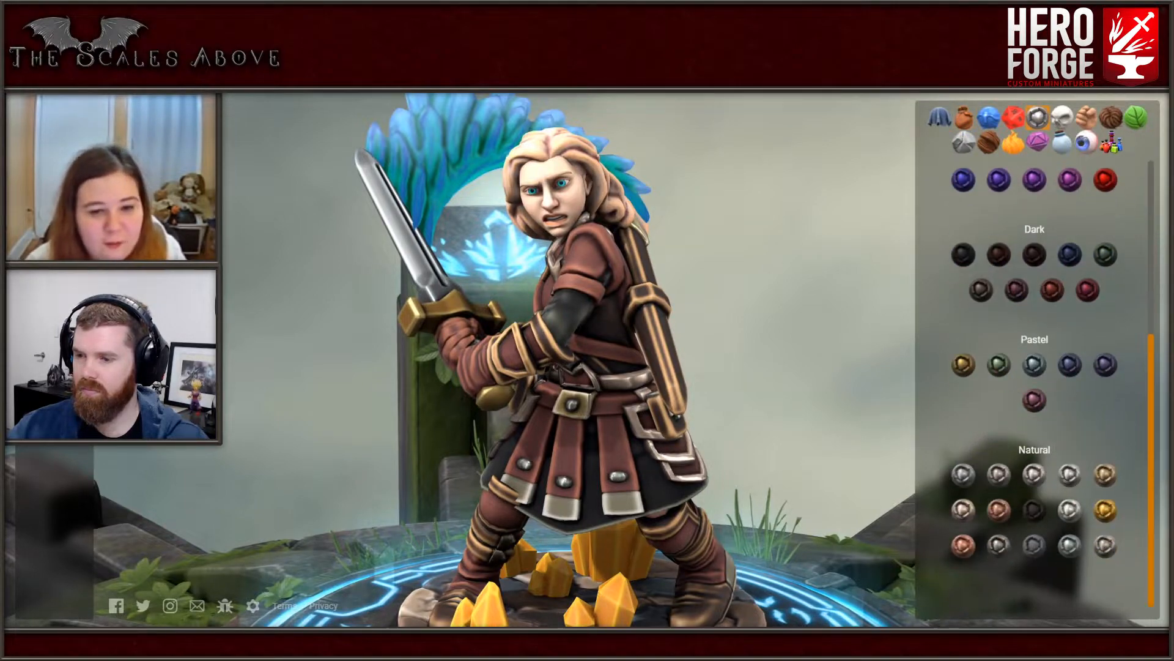
pyautogui.click(963, 511)
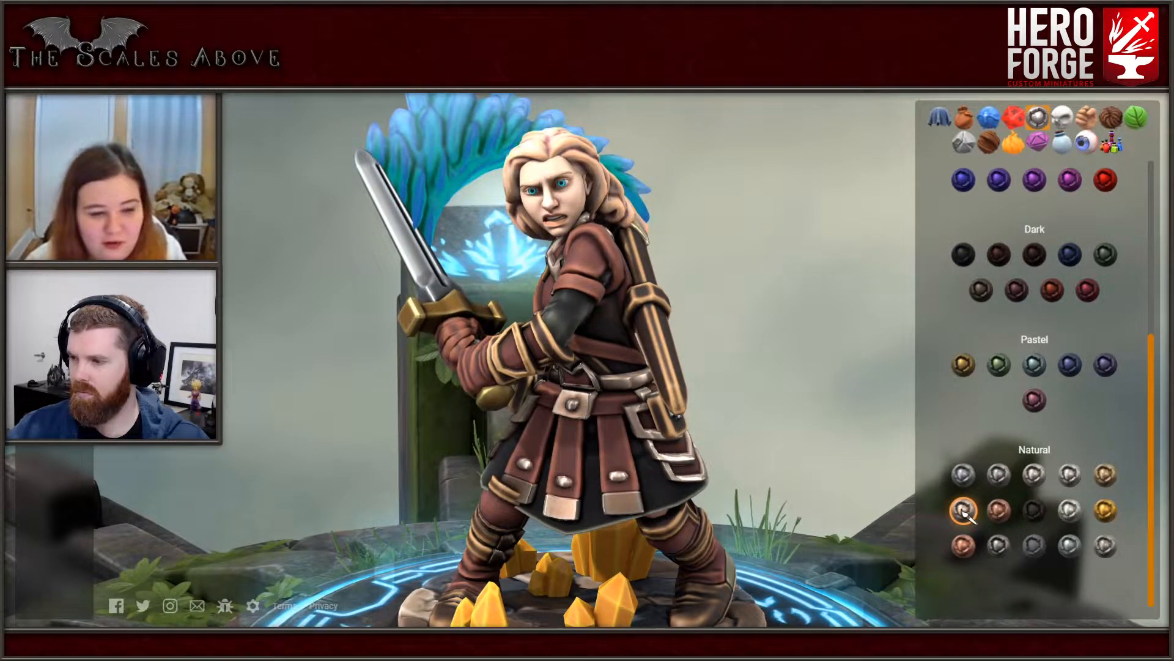
pyautogui.press('Left')
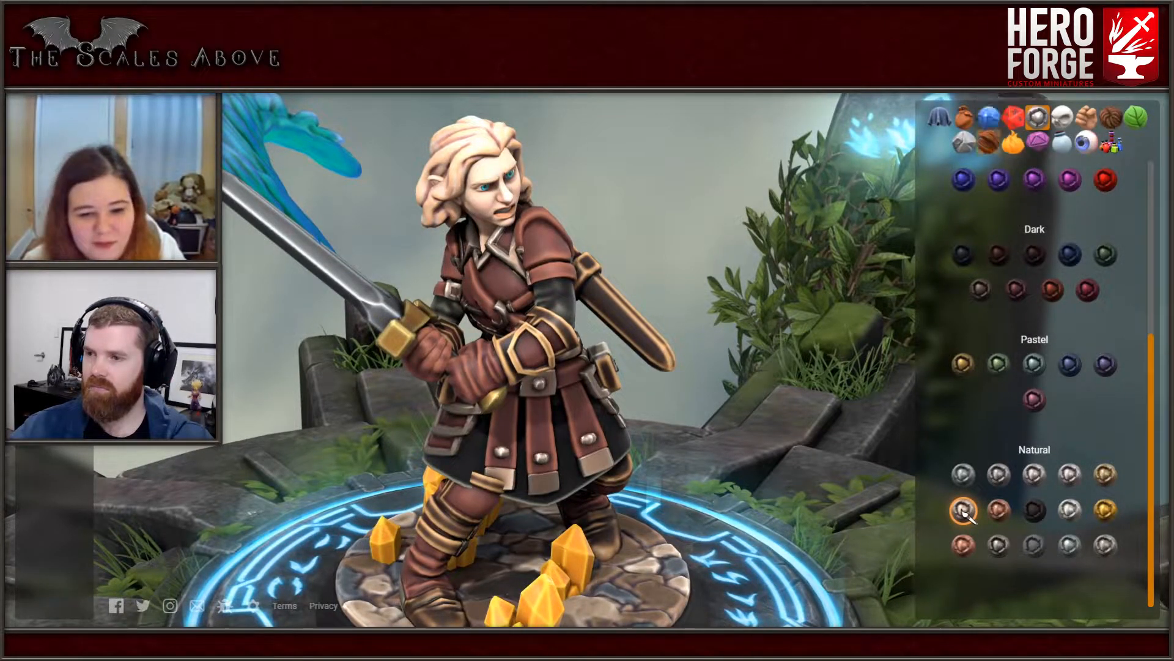
# - Paint the undersleeves on the upper arms with the Tighty Whitey fabric paint
pyautogui.click(939, 116)
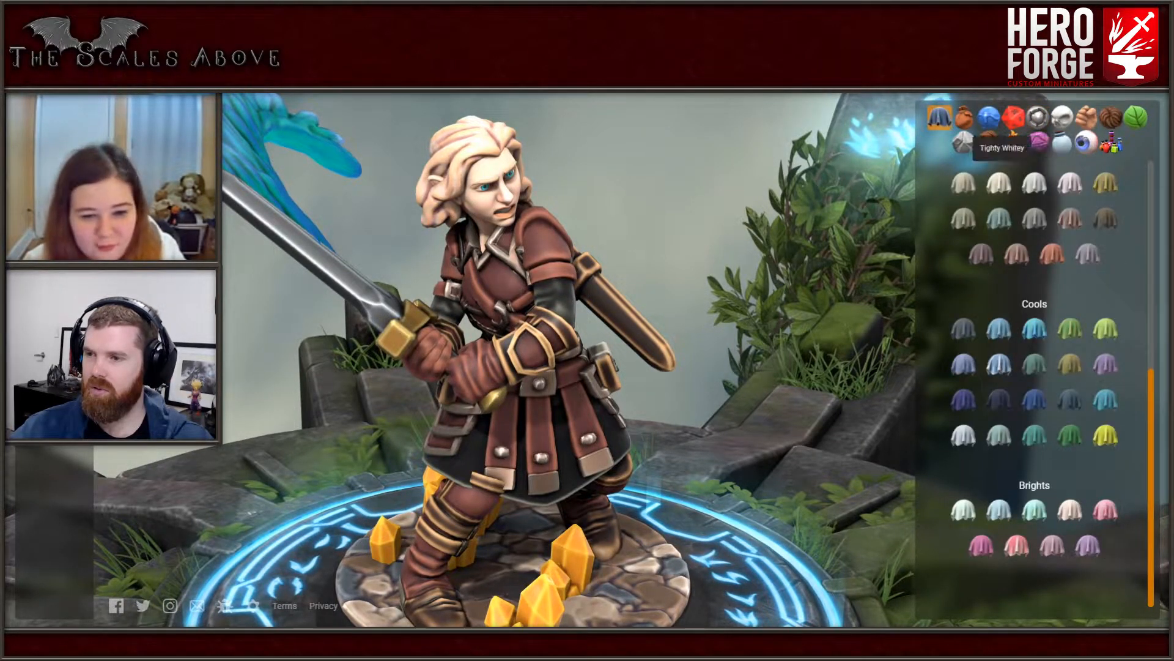
pyautogui.click(998, 184)
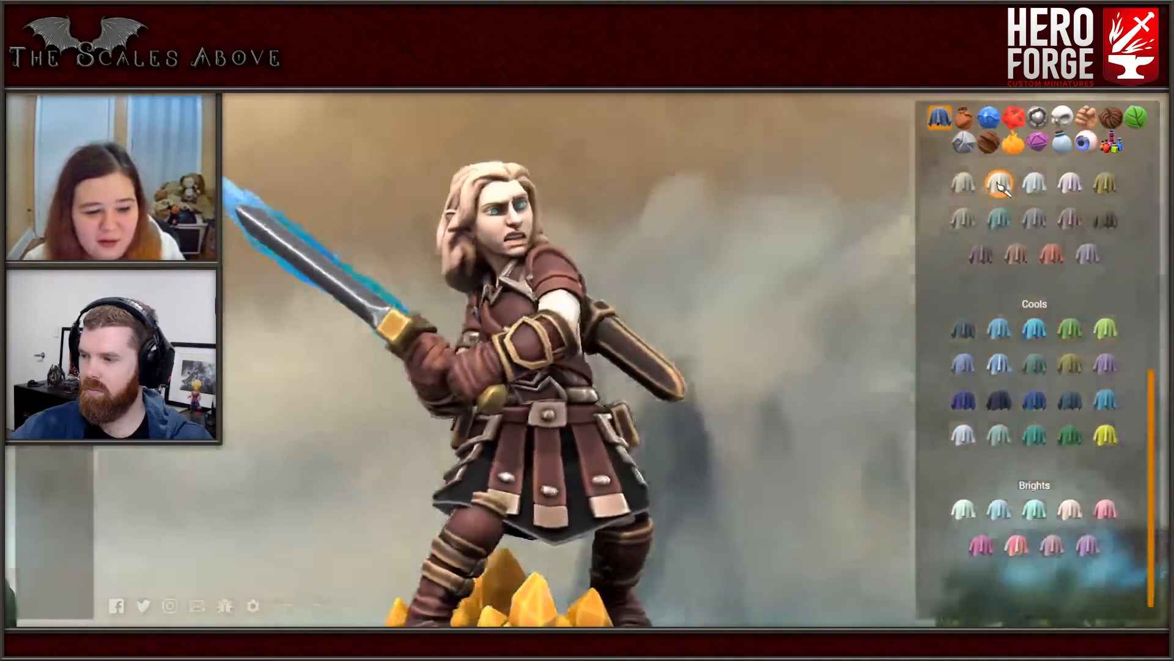
pyautogui.hotkey('ctrl', 'z')
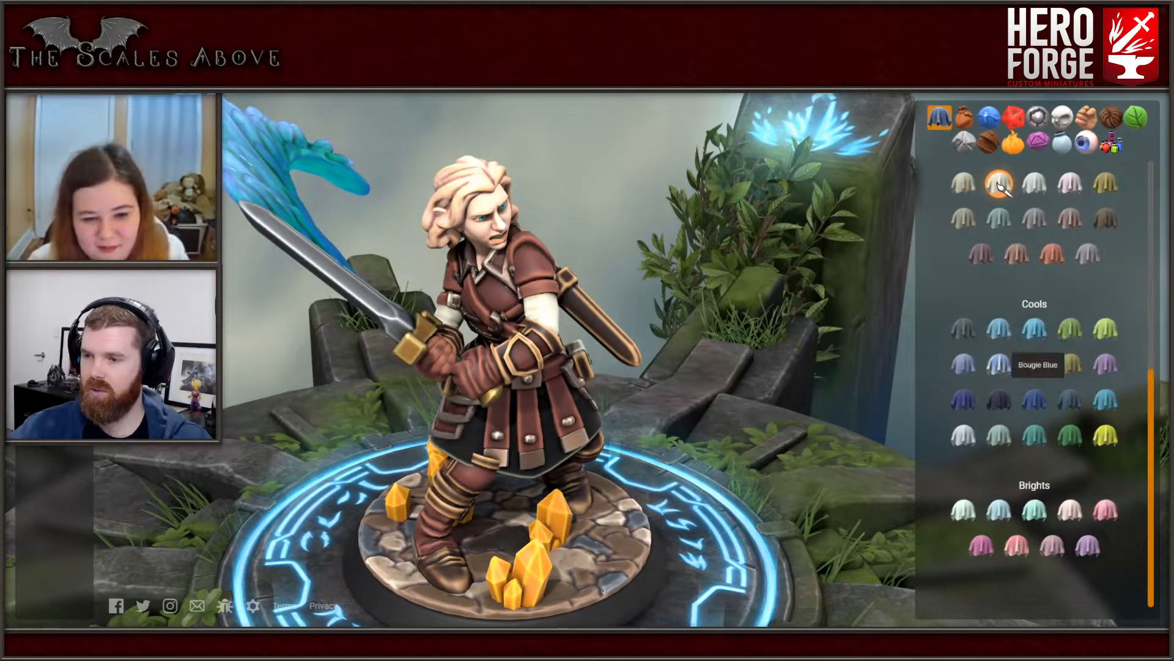
# - Paint the underskirt with the Bougie Blue fabric from the Cools, and undo the blue tried on the torso garment
pyautogui.click(1035, 402)
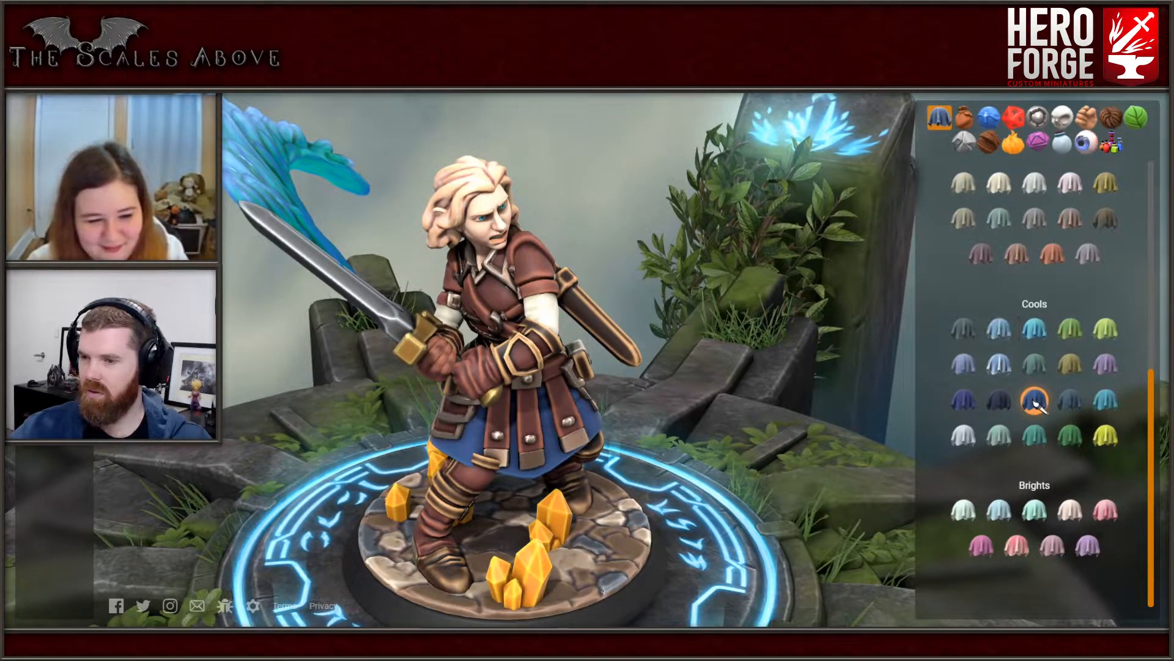
pyautogui.scroll(5, 1035, 401)
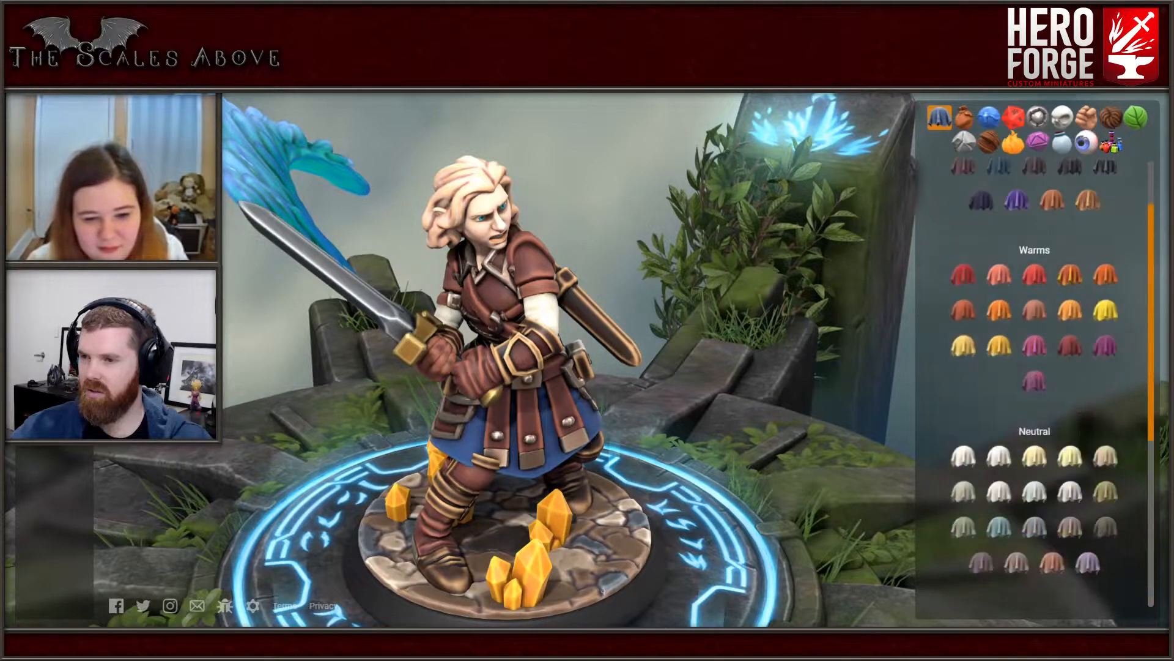
pyautogui.scroll(-3, 1035, 428)
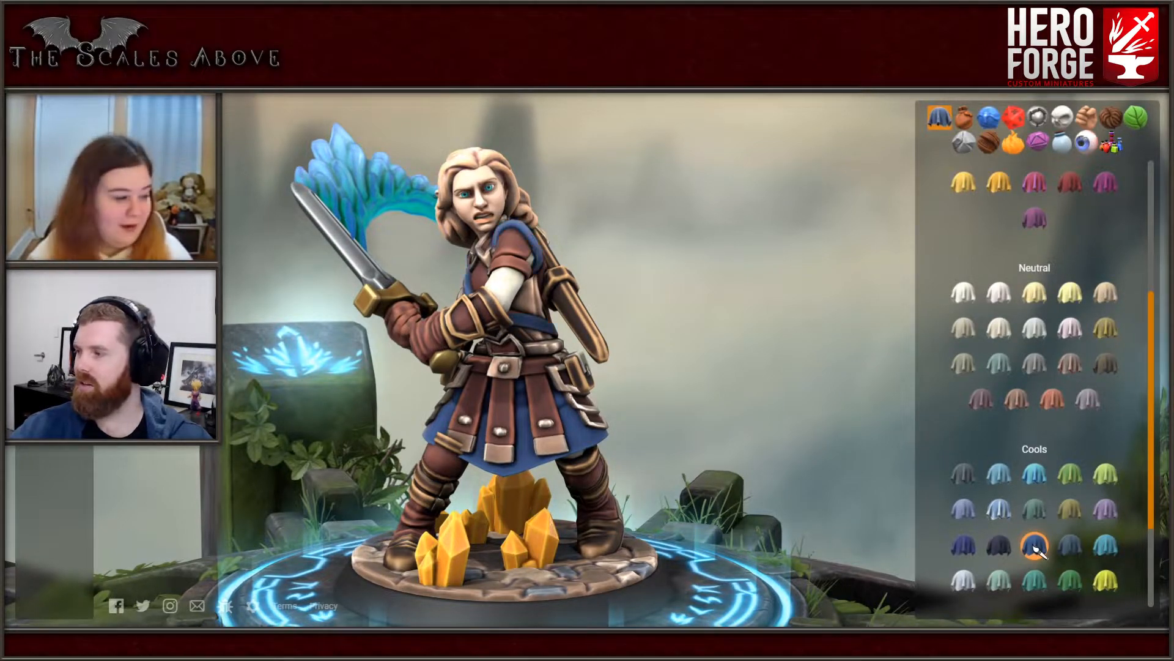
pyautogui.hotkey('ctrl', 'z')
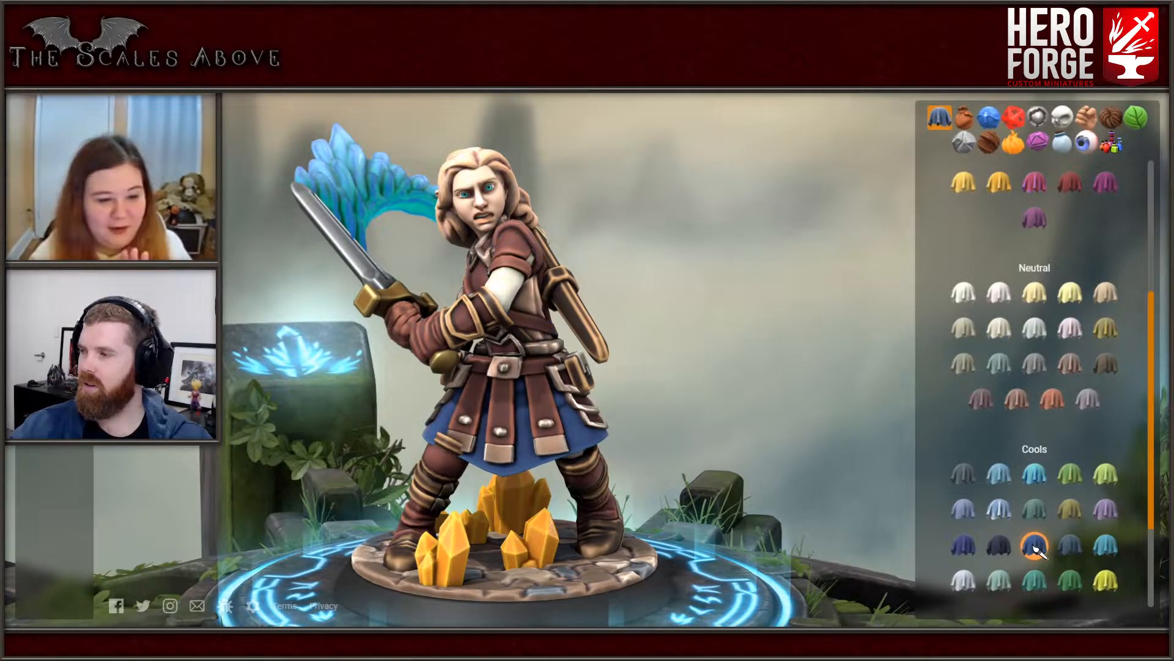
# - Duplicate the saved Bougie Blue paint, name the copy "nia skirt", and use it on the skirt in place of the original
pyautogui.click(965, 164)
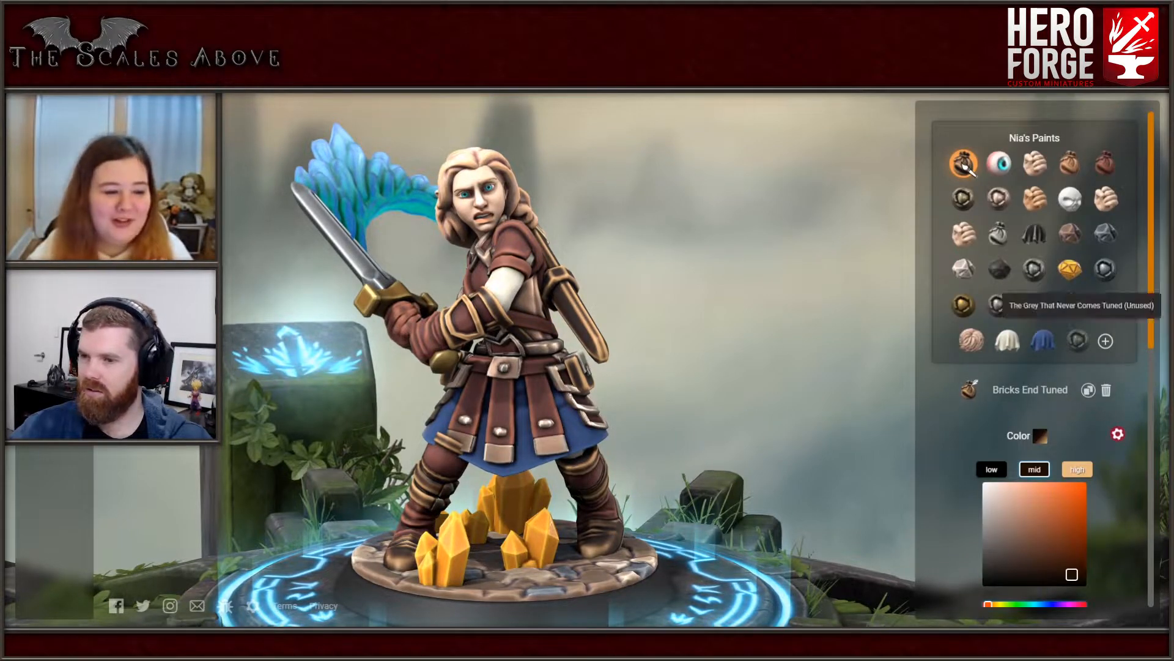
pyautogui.click(1043, 341)
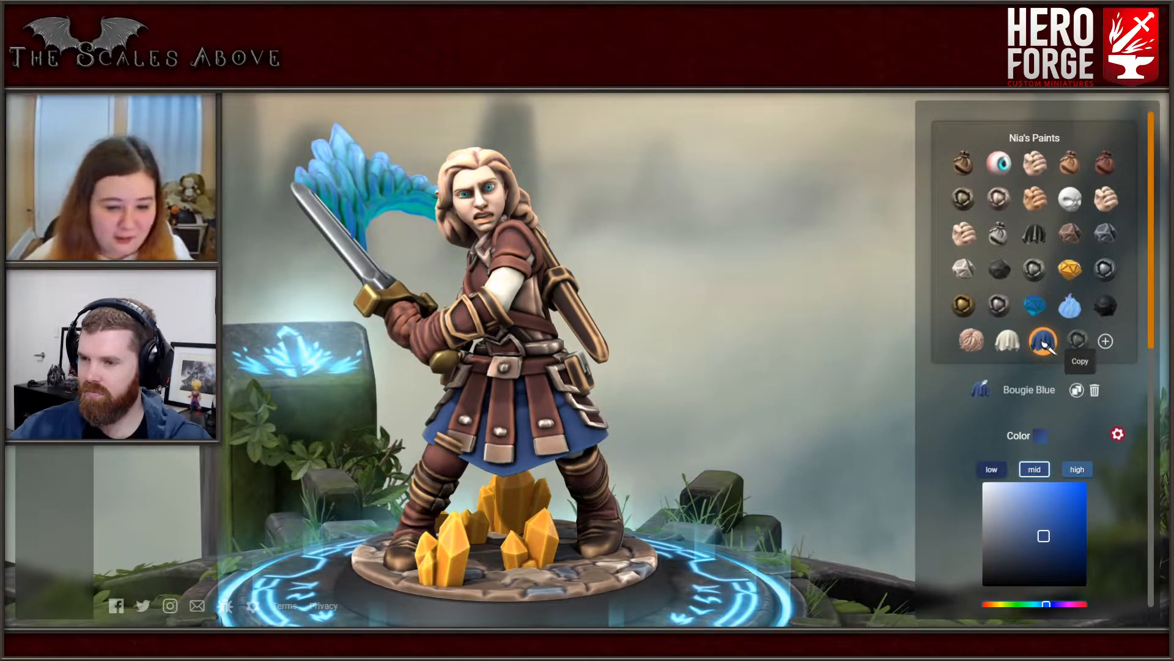
pyautogui.click(1076, 389)
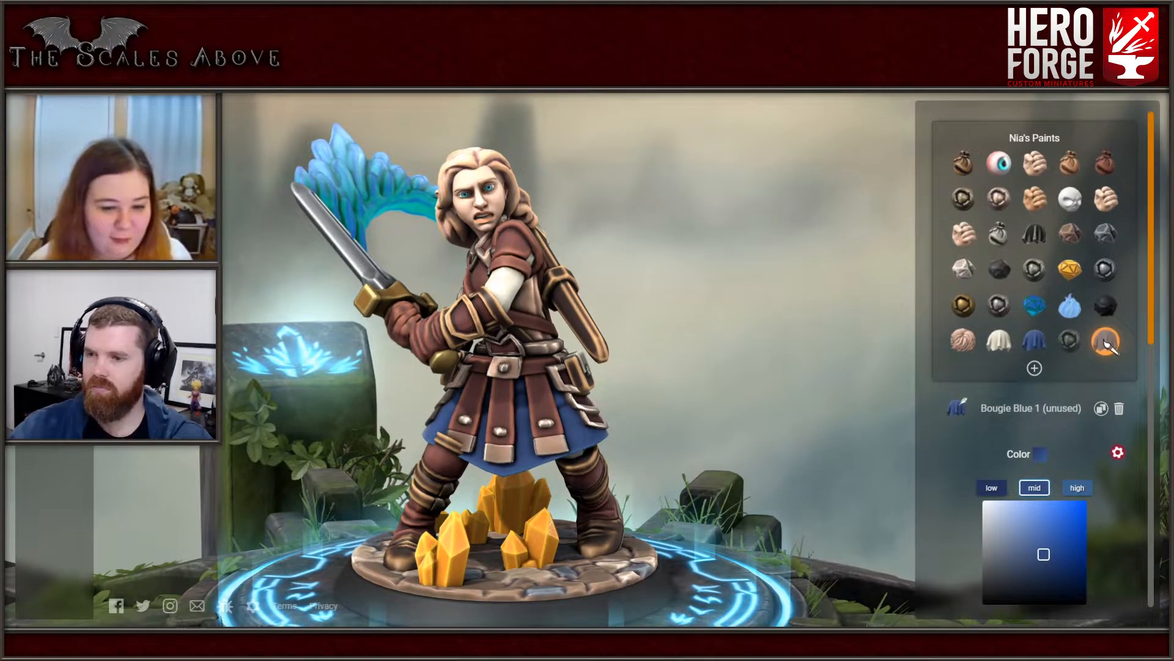
pyautogui.click(1105, 343)
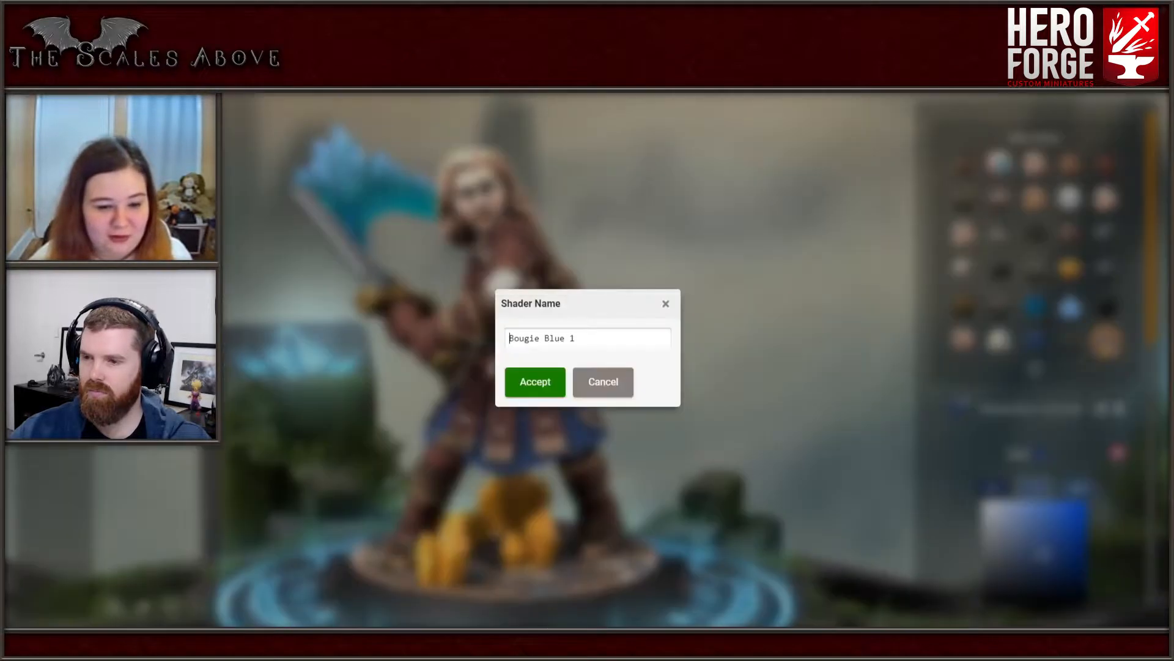
pyautogui.hotkey('ctrl', 'a')
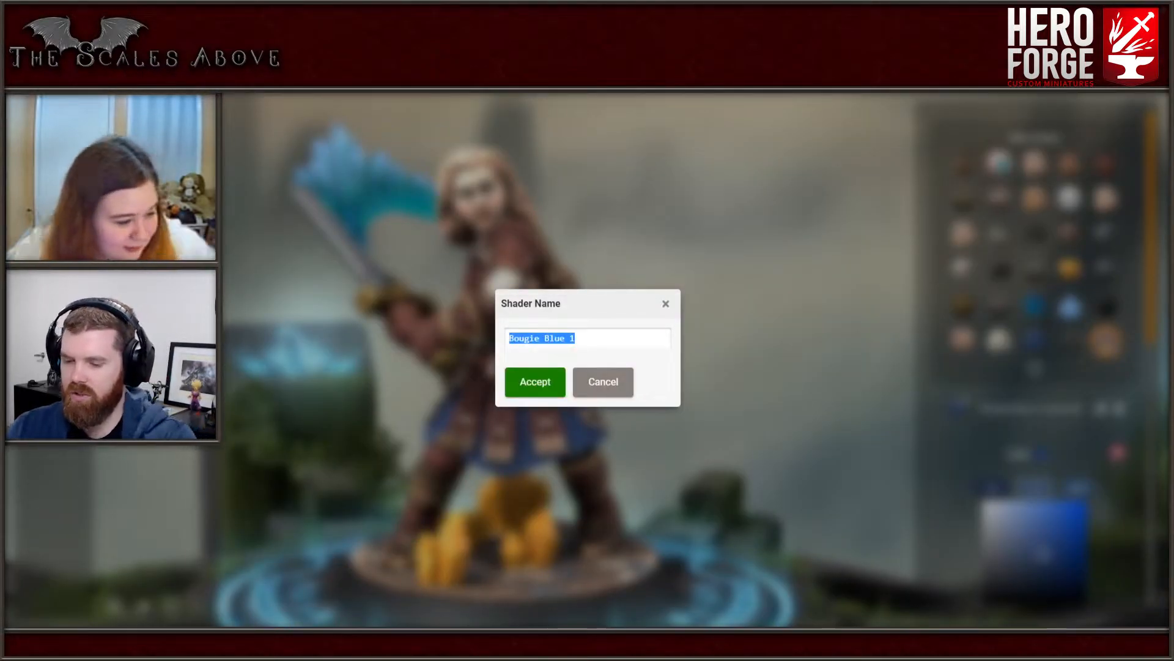
pyautogui.write('nia skirt')
pyautogui.press('Return')
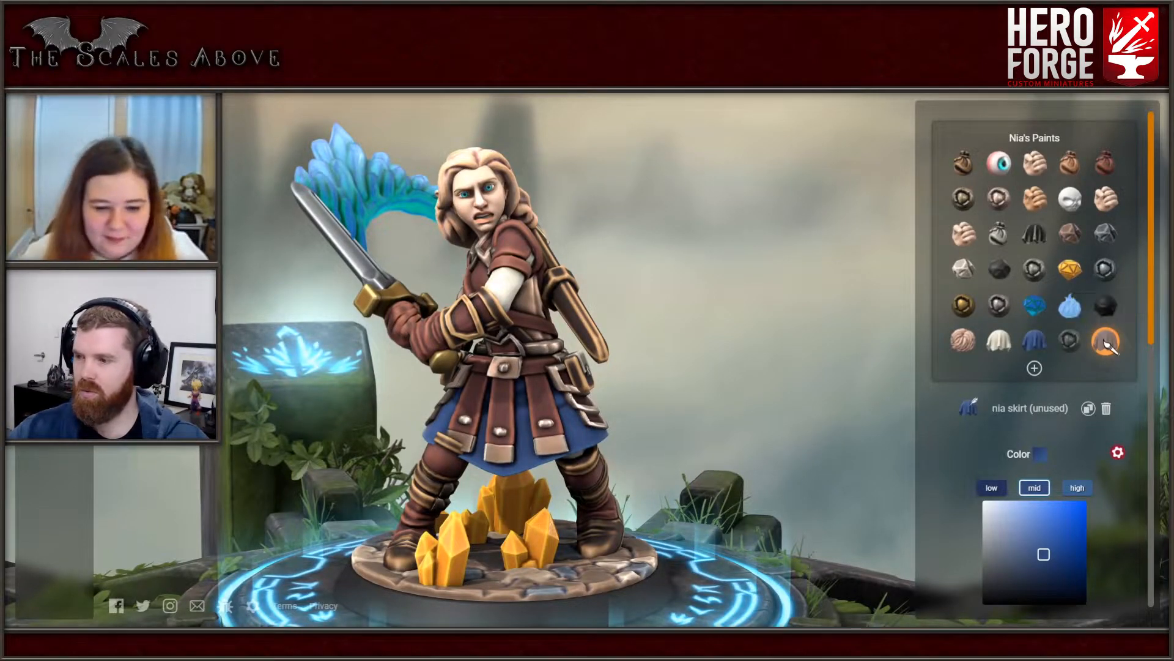
pyautogui.moveTo(1106, 344); pyautogui.dragTo(1046, 344)
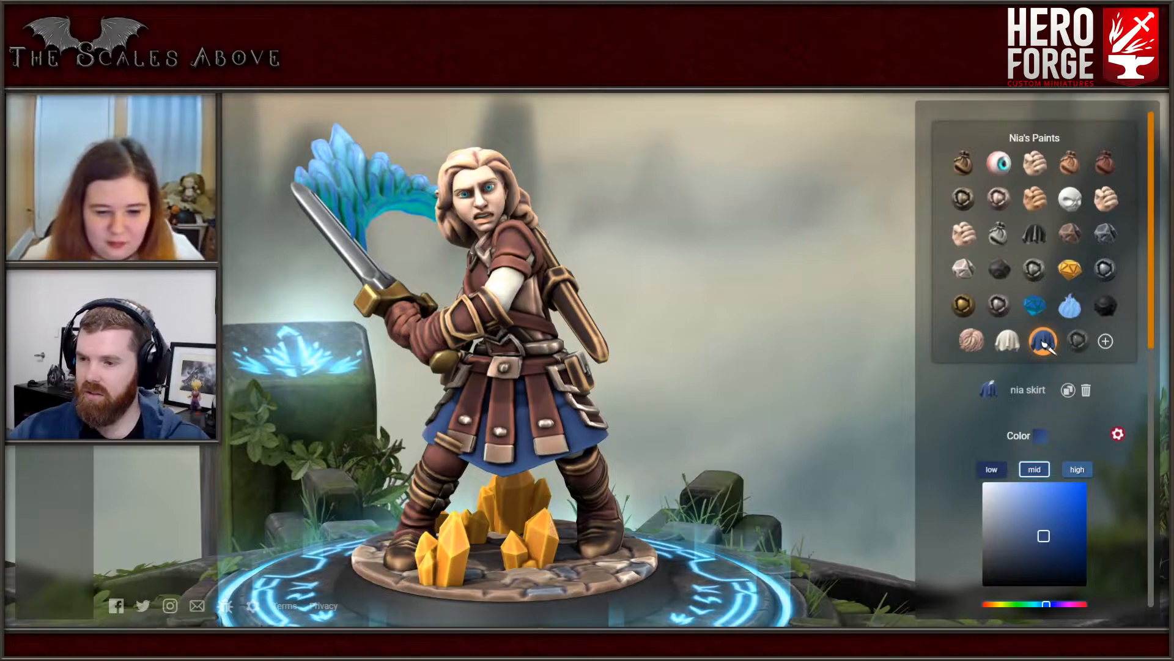
# - Change the mid color of the nia skirt paint to the vivid blue #0085ff
pyautogui.scroll(-2, 1040, 367)
pyautogui.moveTo(1046, 484); pyautogui.dragTo(1041, 484)
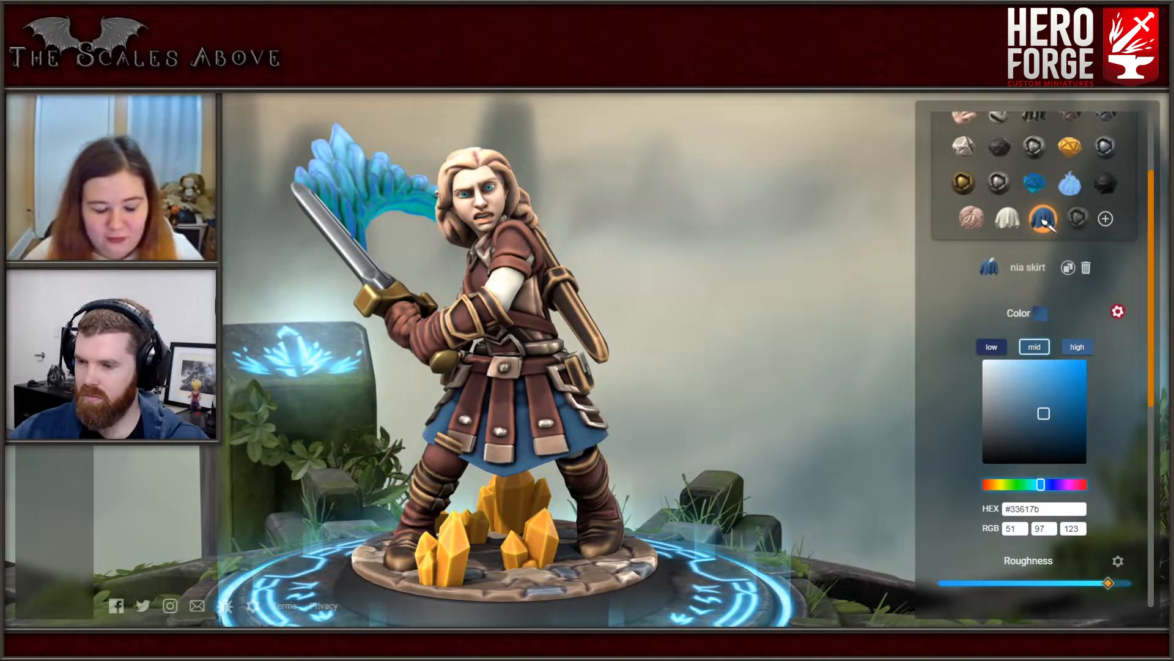
pyautogui.moveTo(1041, 484); pyautogui.dragTo(1043, 485)
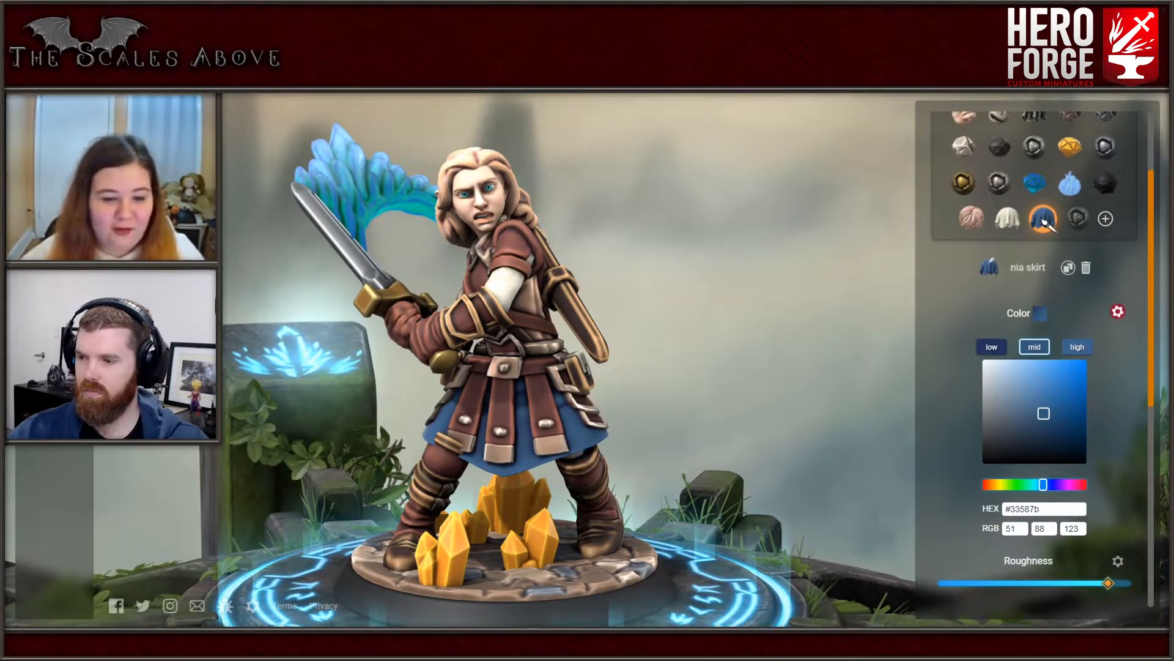
pyautogui.moveTo(1043, 413); pyautogui.dragTo(1086, 360)
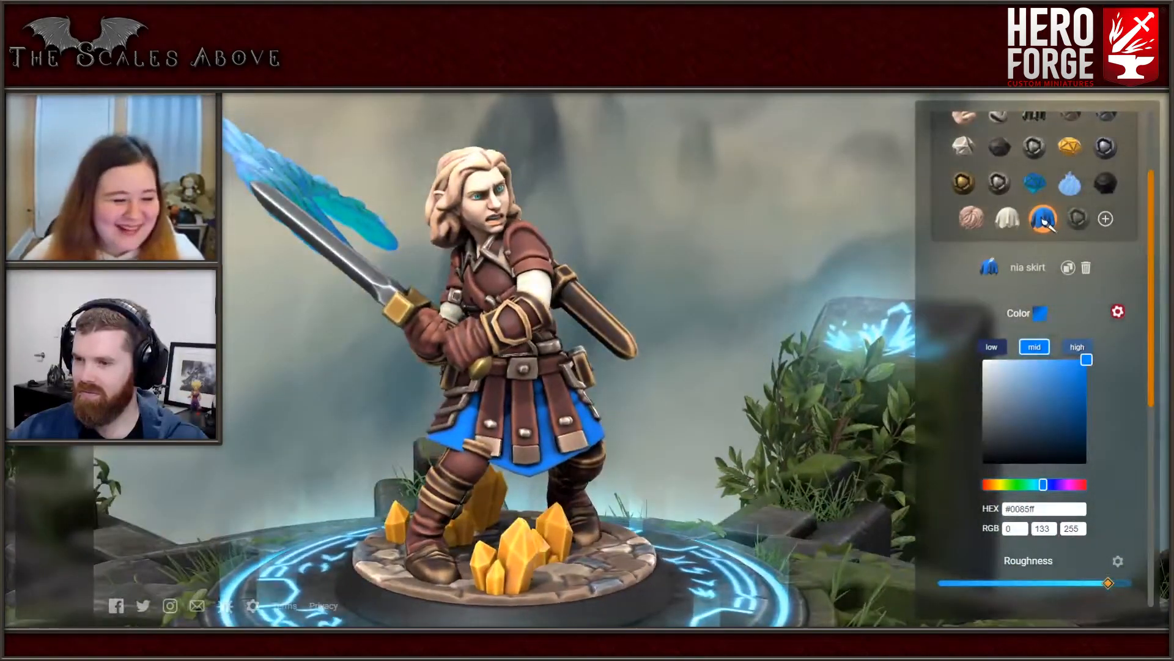
# - Darken the low color of the nia skirt paint to nearly black
pyautogui.click(991, 347)
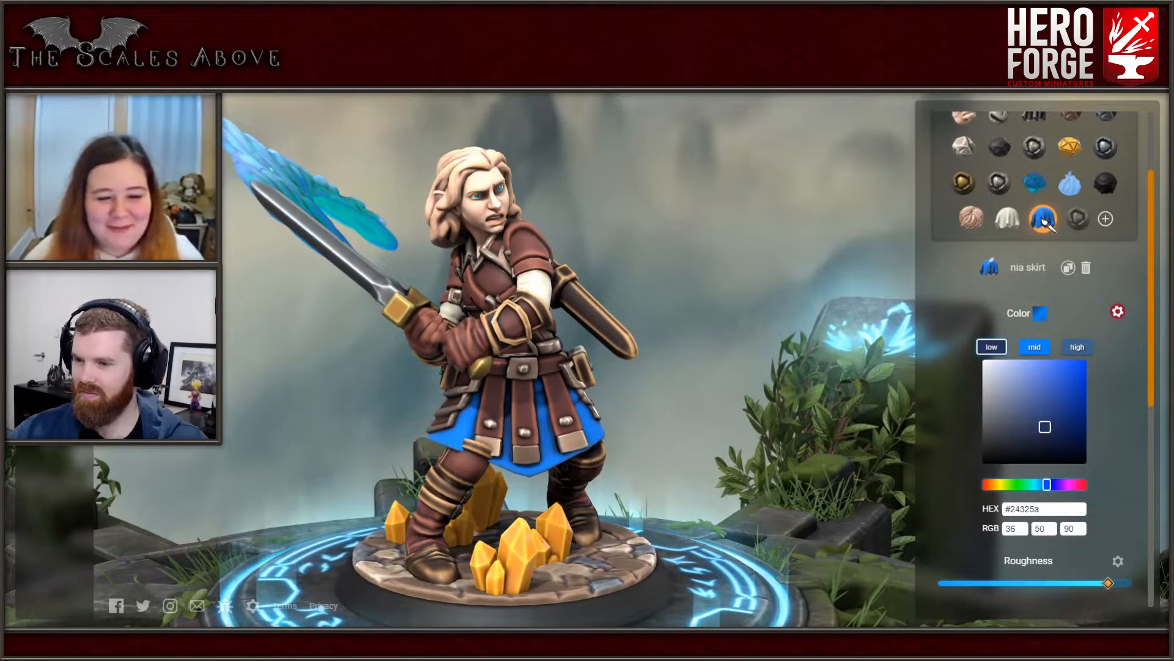
pyautogui.moveTo(1045, 426); pyautogui.dragTo(1047, 463)
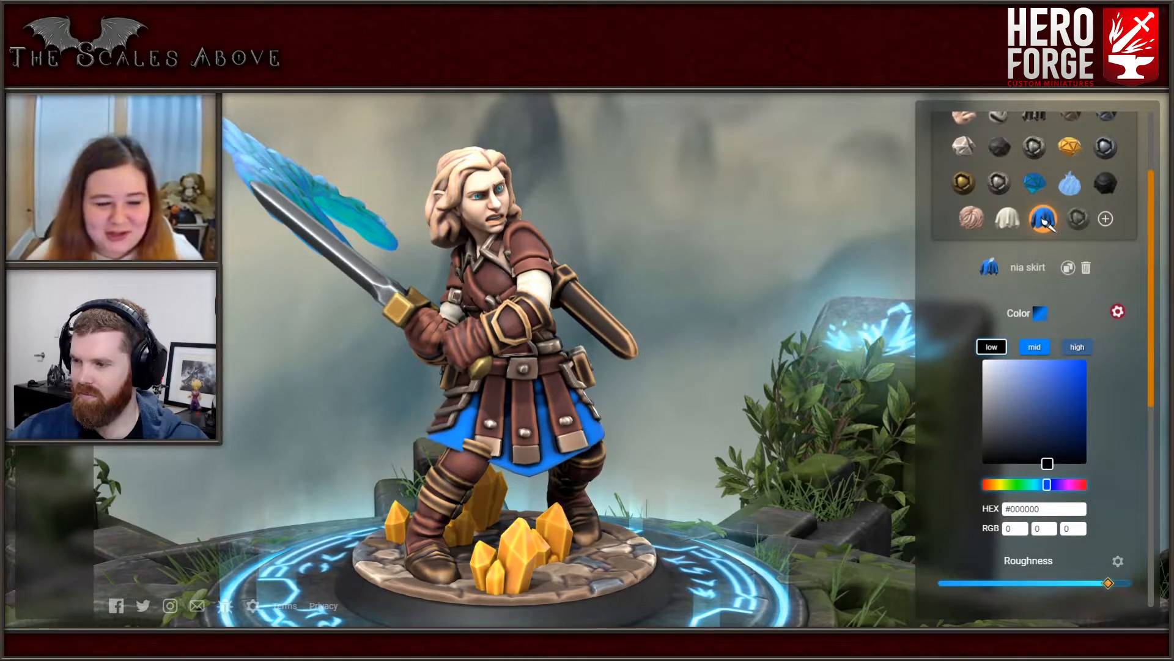
pyautogui.moveTo(1047, 463)
pyautogui.mouseDown()
pyautogui.moveTo(1063, 463)
pyautogui.moveTo(1044, 451)
pyautogui.moveTo(1051, 401)
pyautogui.moveTo(1052, 453)
pyautogui.mouseUp()
pyautogui.moveTo(704, 367)
pyautogui.mouseDown()
pyautogui.moveTo(538, 331)
pyautogui.moveTo(691, 324)
pyautogui.moveTo(758, 346)
pyautogui.moveTo(712, 344)
pyautogui.moveTo(612, 379)
pyautogui.mouseUp()
# - Lighten the high color of the nia skirt paint to the soft blue #5281b6, checking the skirt from front and back
pyautogui.click(1077, 347)
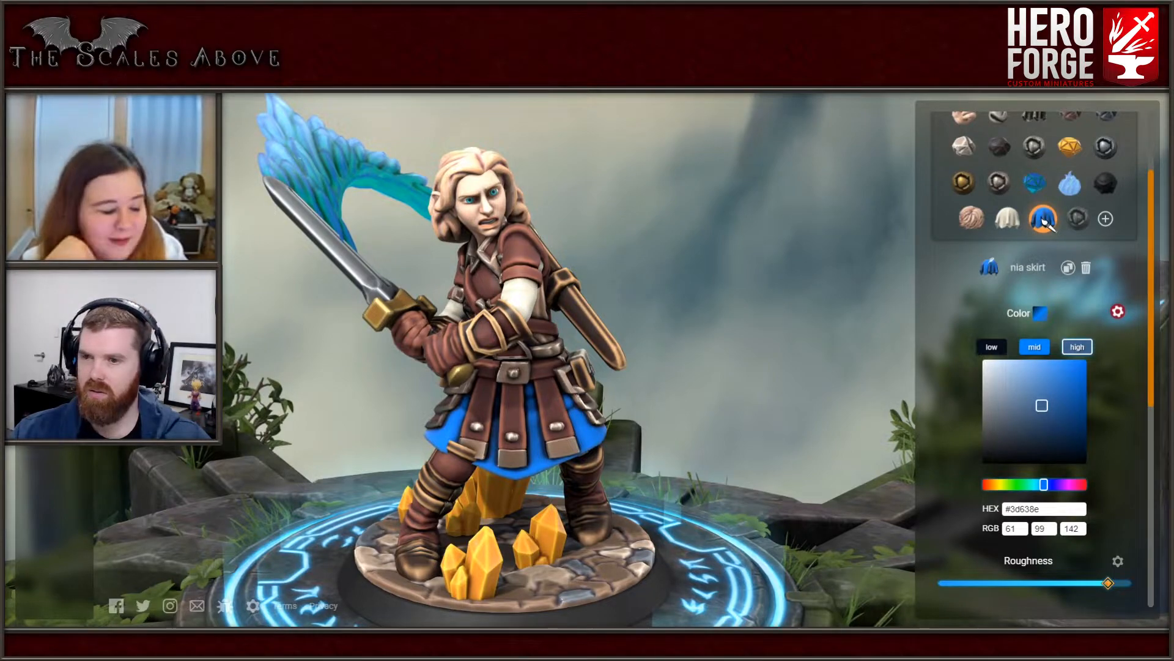
pyautogui.moveTo(1042, 406); pyautogui.dragTo(1023, 379)
pyautogui.moveTo(464, 367); pyautogui.dragTo(734, 364)
pyautogui.scroll(4, 568, 361)
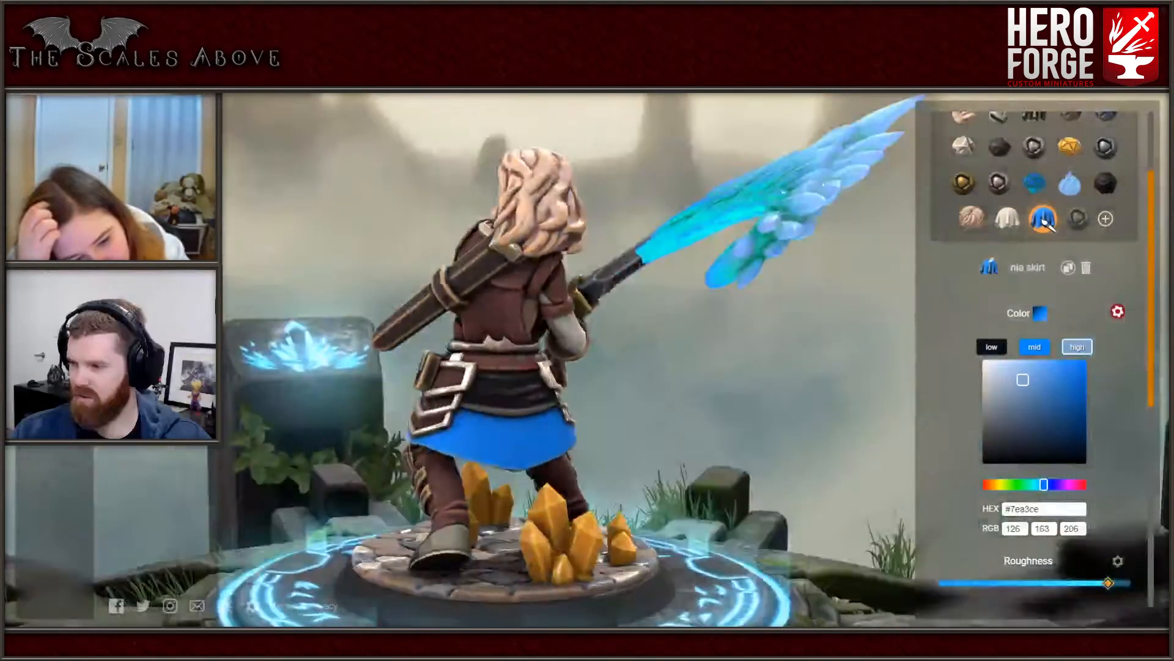
pyautogui.scroll(2, 551, 373)
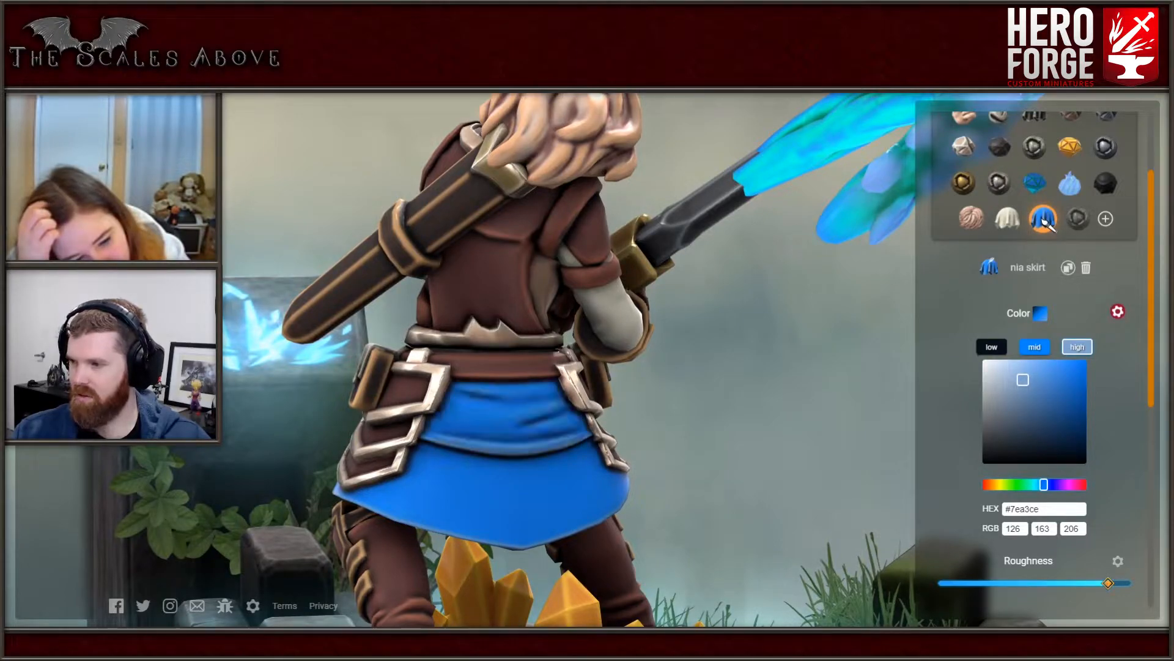
pyautogui.moveTo(673, 367)
pyautogui.mouseDown()
pyautogui.moveTo(526, 366)
pyautogui.moveTo(722, 364)
pyautogui.moveTo(688, 361)
pyautogui.mouseUp()
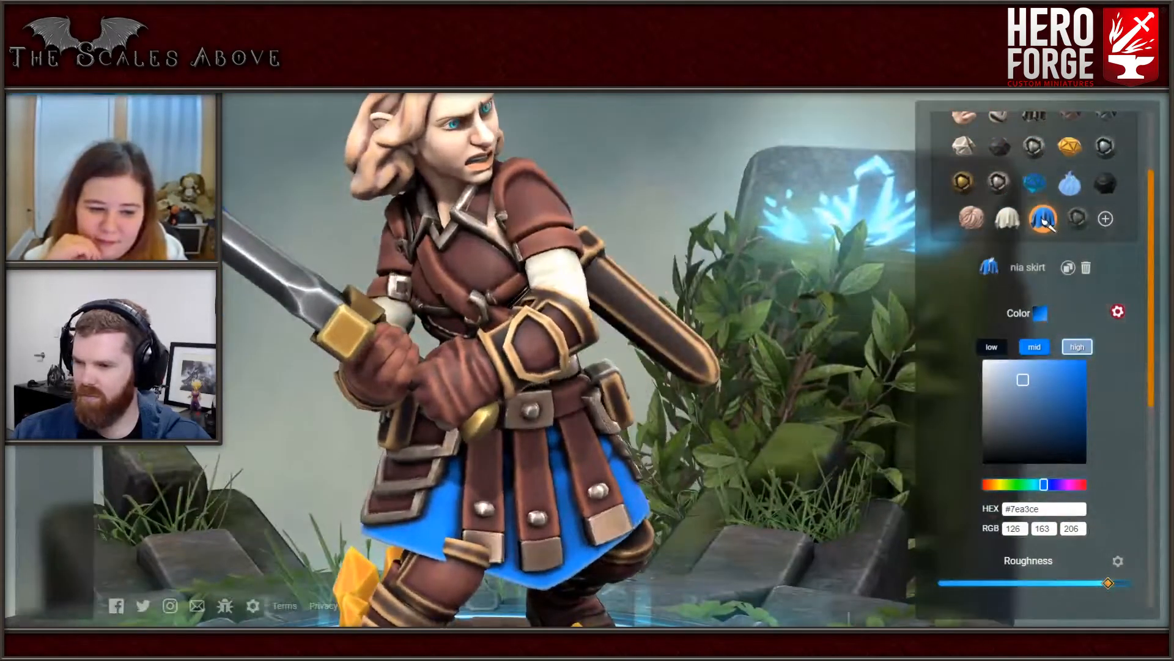
pyautogui.moveTo(1023, 380)
pyautogui.mouseDown()
pyautogui.moveTo(1006, 463)
pyautogui.moveTo(1022, 380)
pyautogui.moveTo(1037, 376)
pyautogui.moveTo(1039, 389)
pyautogui.mouseUp()
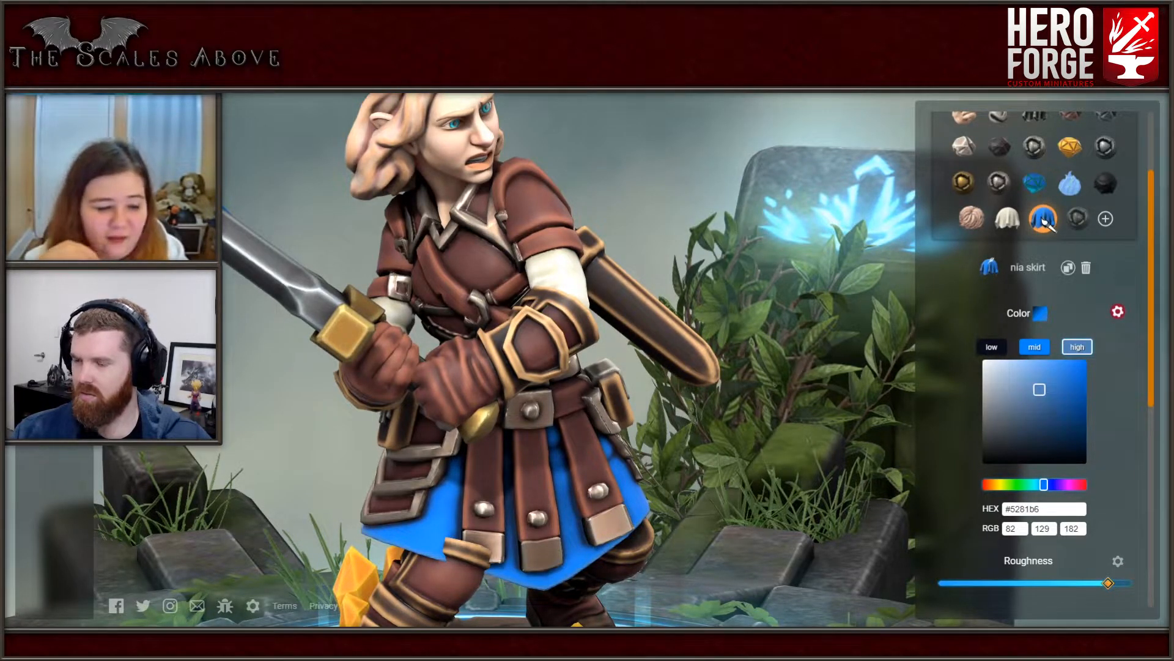
# - Try the nia skirt blue on the scabbard and Tighty Whitey on the cloth below the belt at the back
pyautogui.moveTo(765, 367); pyautogui.dragTo(453, 333)
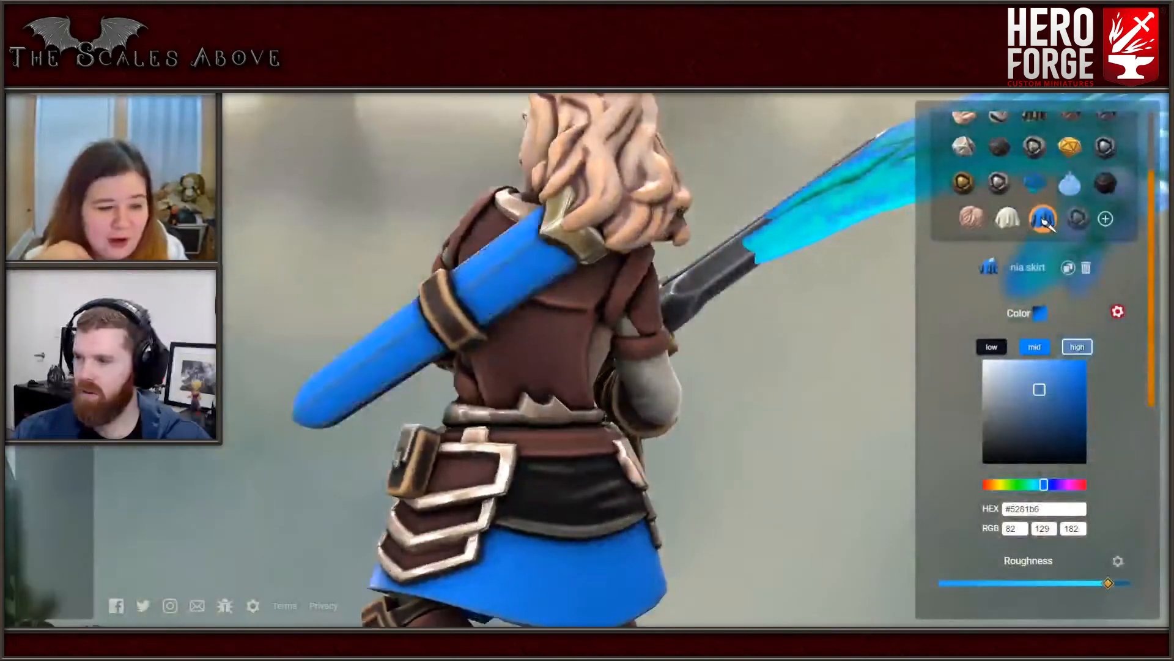
pyautogui.click(1008, 219)
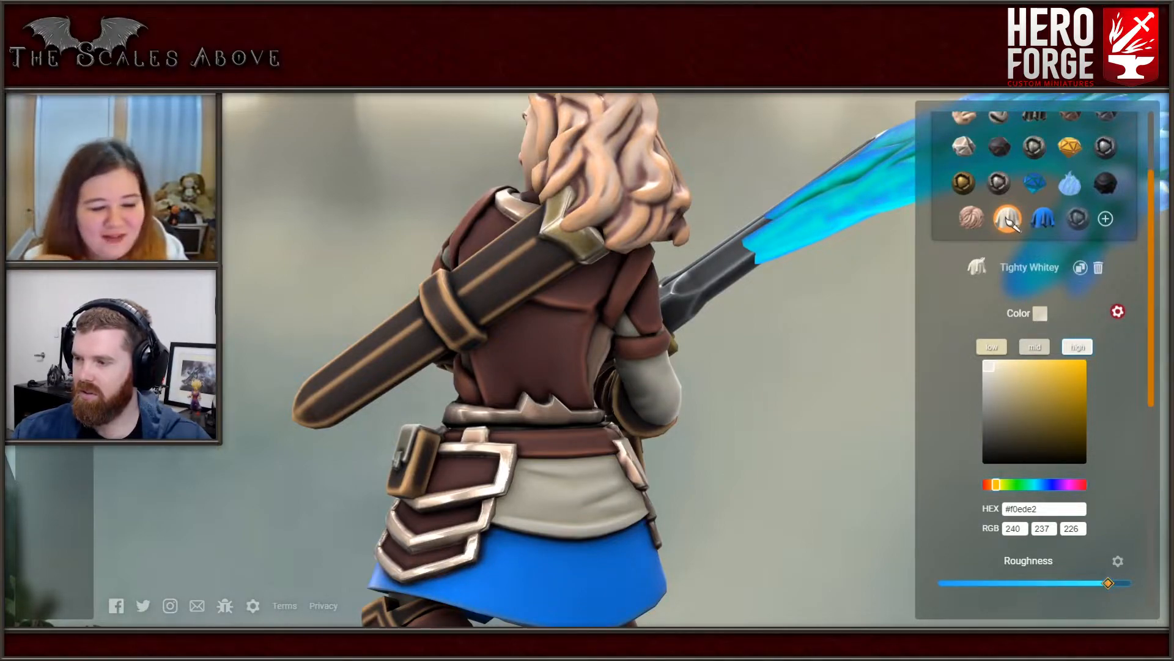
pyautogui.click(578, 489)
pyautogui.moveTo(578, 490); pyautogui.dragTo(263, 477)
pyautogui.moveTo(734, 428); pyautogui.dragTo(459, 428)
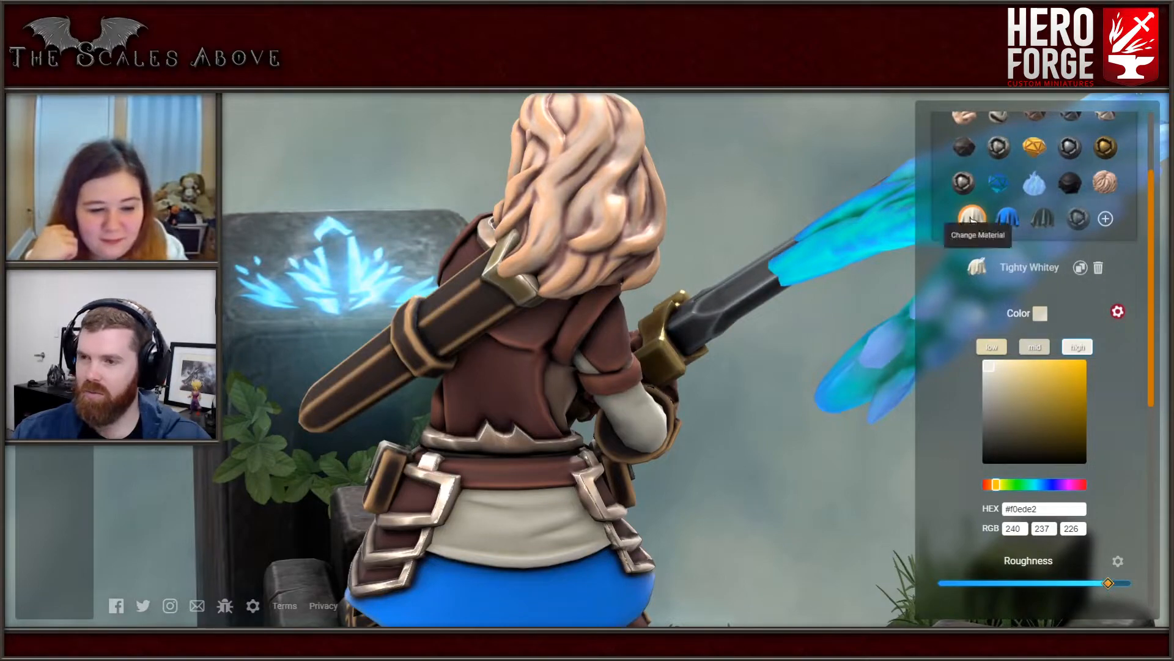
# - Paint the cloth below the belt at the back with the Griffith Brown leather
pyautogui.scroll(2, 1015, 183)
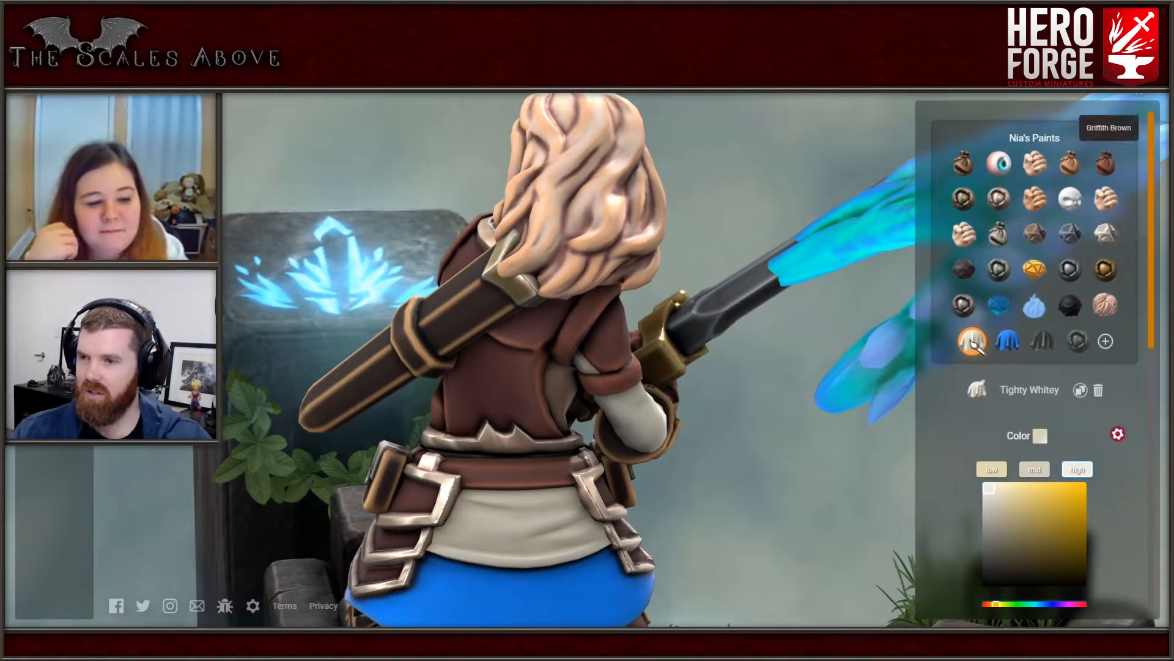
pyautogui.click(1105, 164)
pyautogui.moveTo(673, 367)
pyautogui.mouseDown()
pyautogui.moveTo(501, 373)
pyautogui.moveTo(691, 364)
pyautogui.mouseUp()
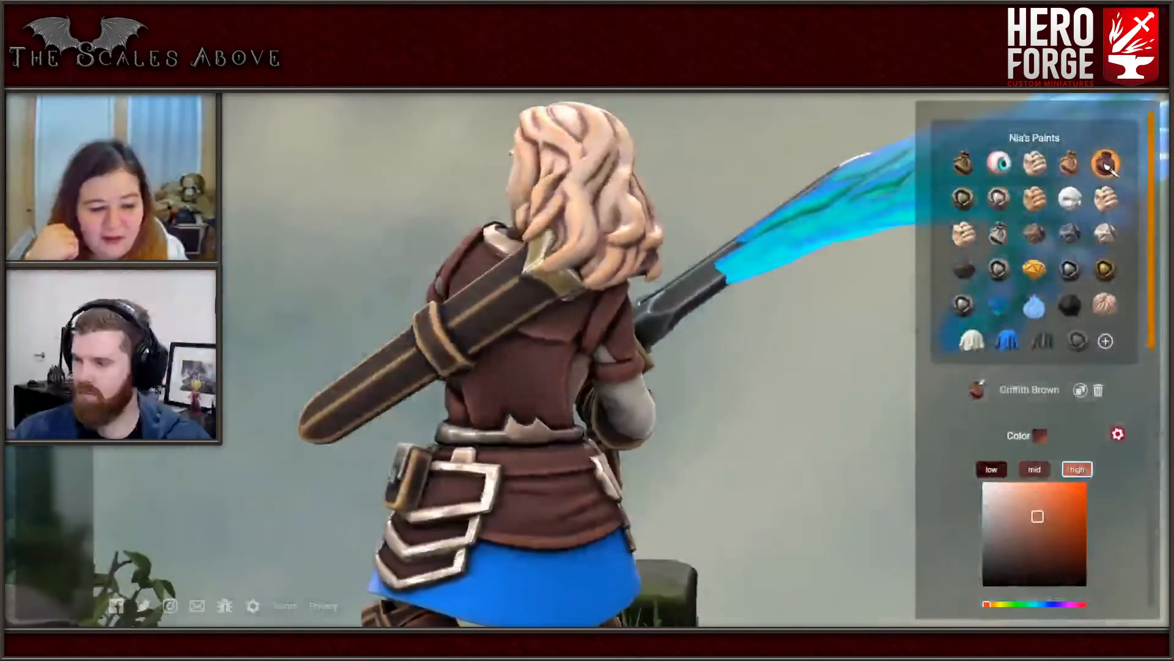
pyautogui.moveTo(520, 367); pyautogui.dragTo(740, 367)
pyautogui.scroll(-5, 526, 367)
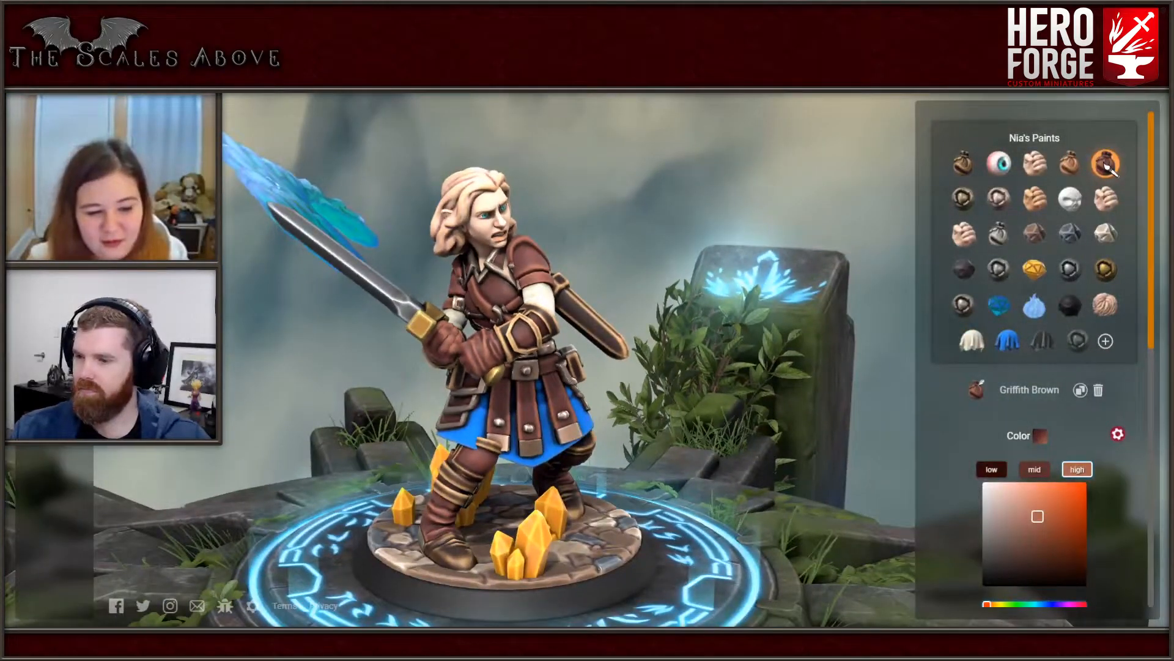
# - Compare Awed Ice and Cloud Crystal on the crystals of the base, and paint all of them with Cloud Crystal
pyautogui.moveTo(550, 367)
pyautogui.mouseDown()
pyautogui.moveTo(354, 435)
pyautogui.moveTo(520, 434)
pyautogui.moveTo(593, 391)
pyautogui.moveTo(532, 388)
pyautogui.mouseUp()
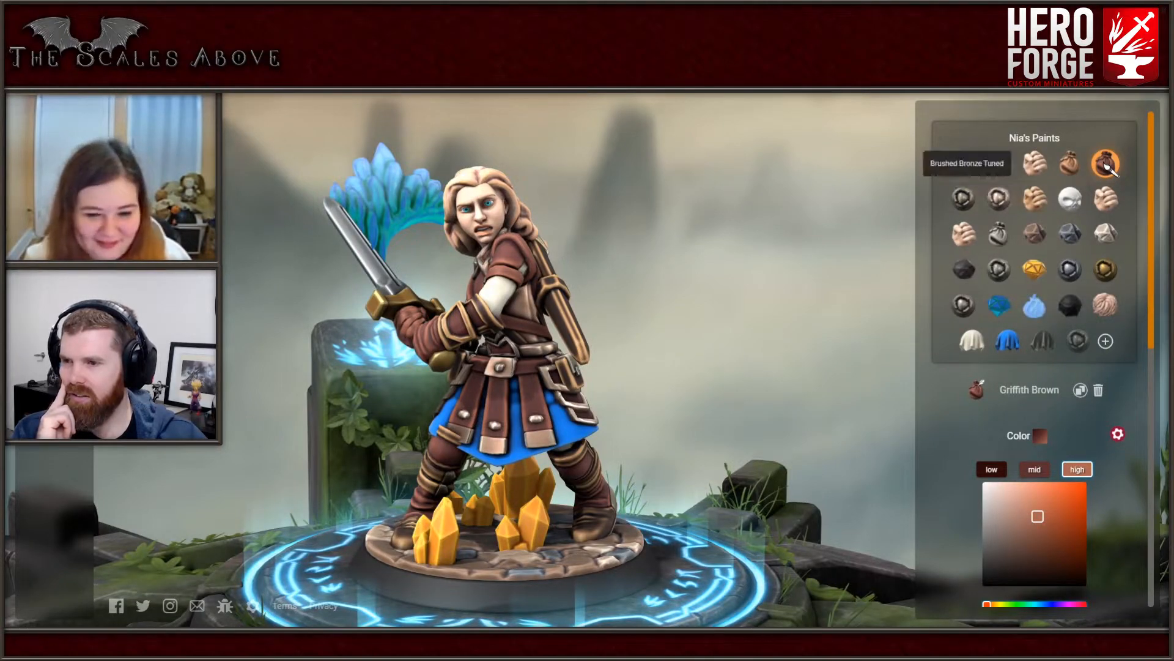
pyautogui.click(999, 198)
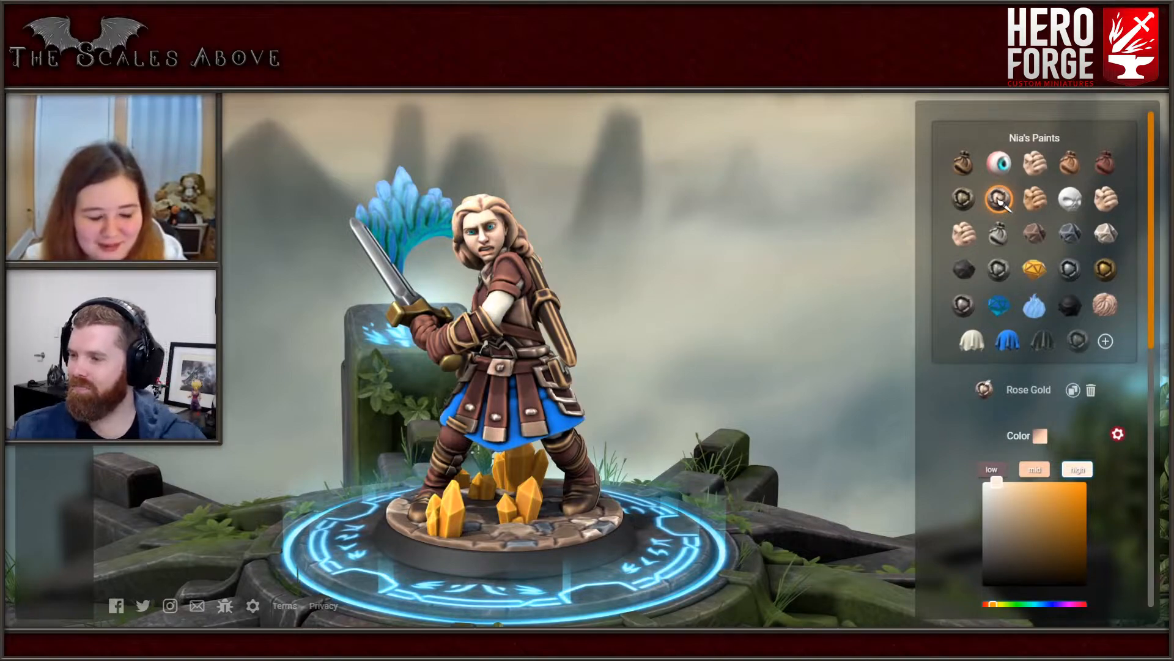
pyautogui.click(999, 306)
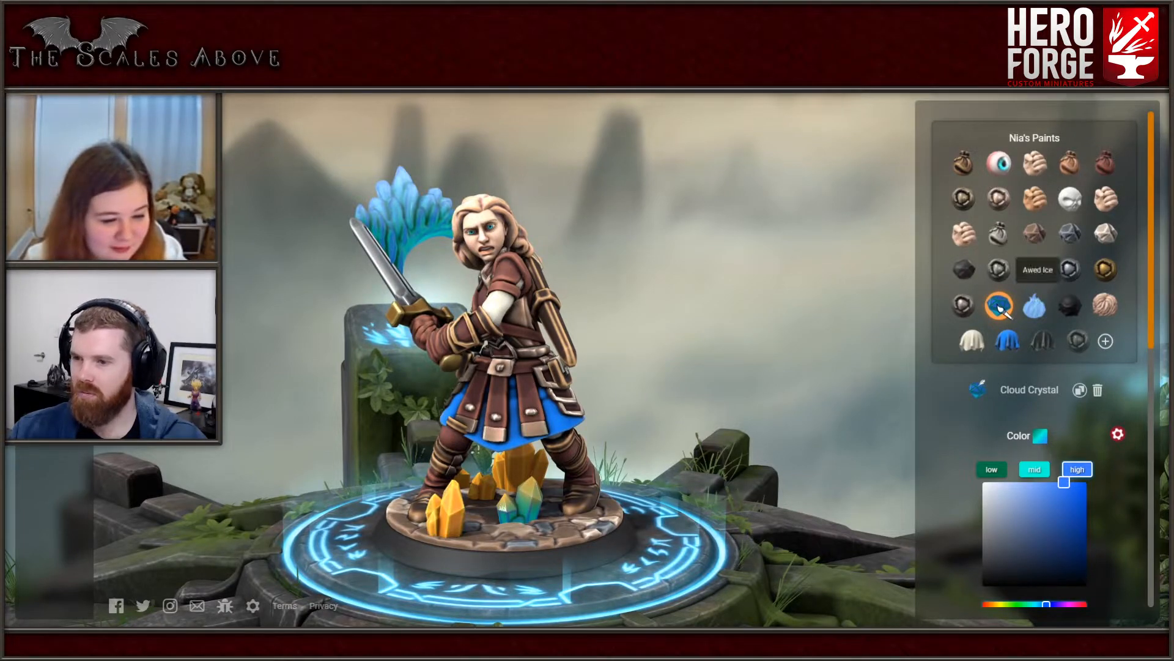
pyautogui.click(1035, 307)
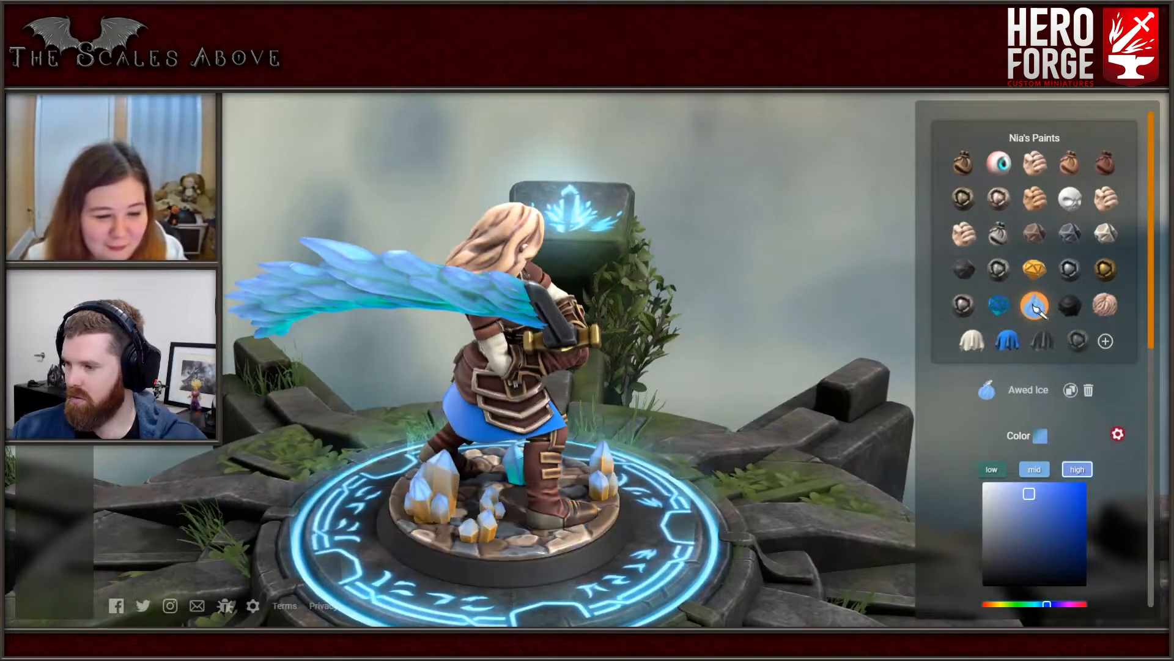
pyautogui.click(1000, 307)
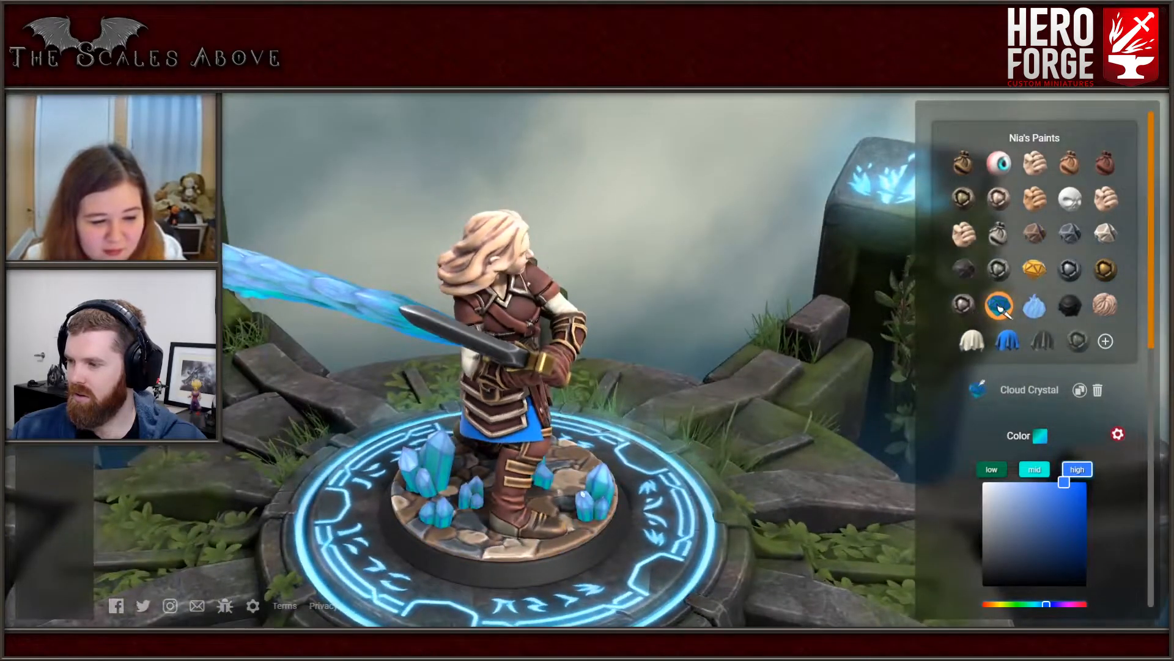
pyautogui.click(583, 494)
pyautogui.moveTo(713, 401)
pyautogui.mouseDown()
pyautogui.moveTo(627, 374)
pyautogui.moveTo(558, 372)
pyautogui.mouseUp()
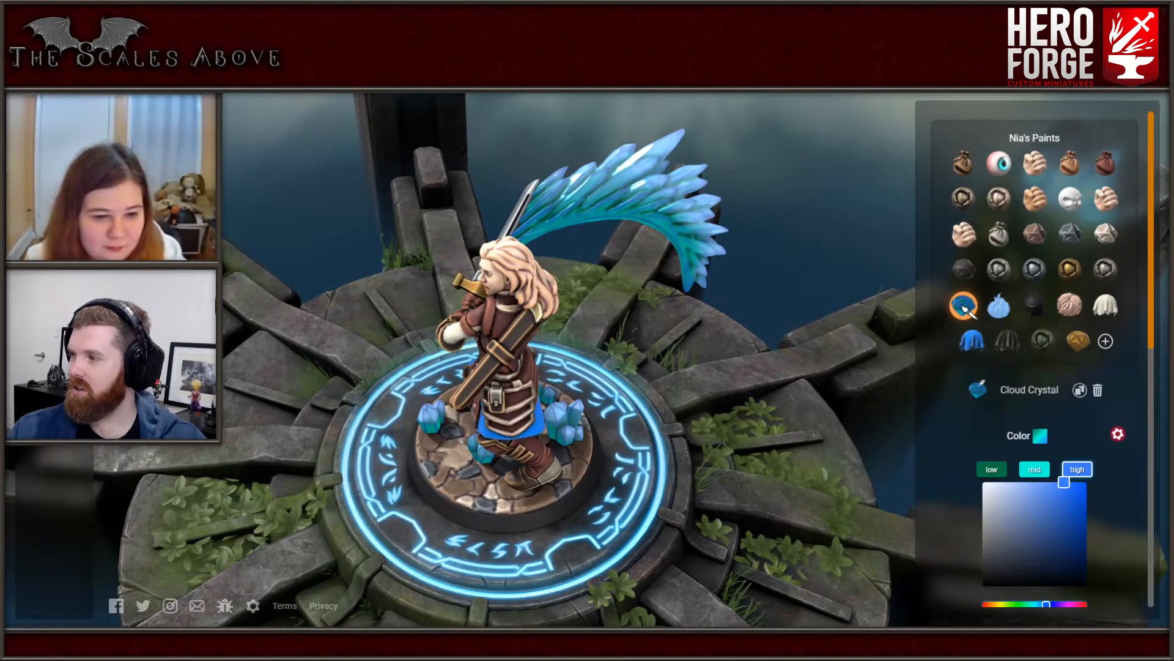
# - Try gem paints such as purple, Alexandrite and Diamond on the lower color of the crystal arc behind the sword
pyautogui.click(966, 308)
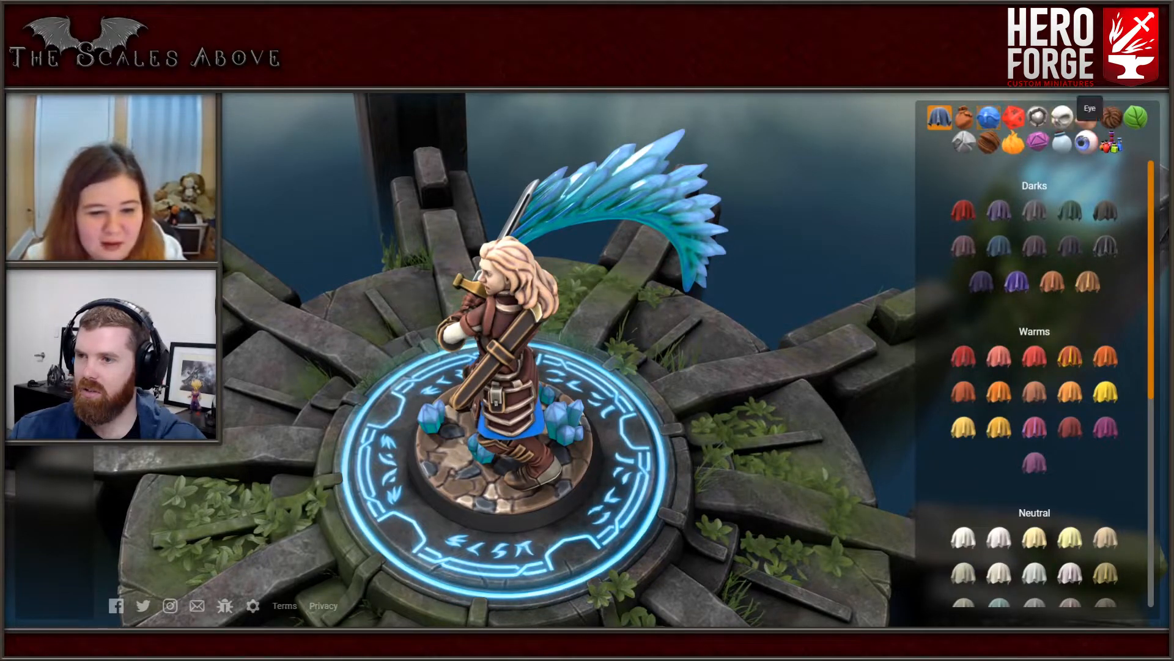
pyautogui.click(1062, 142)
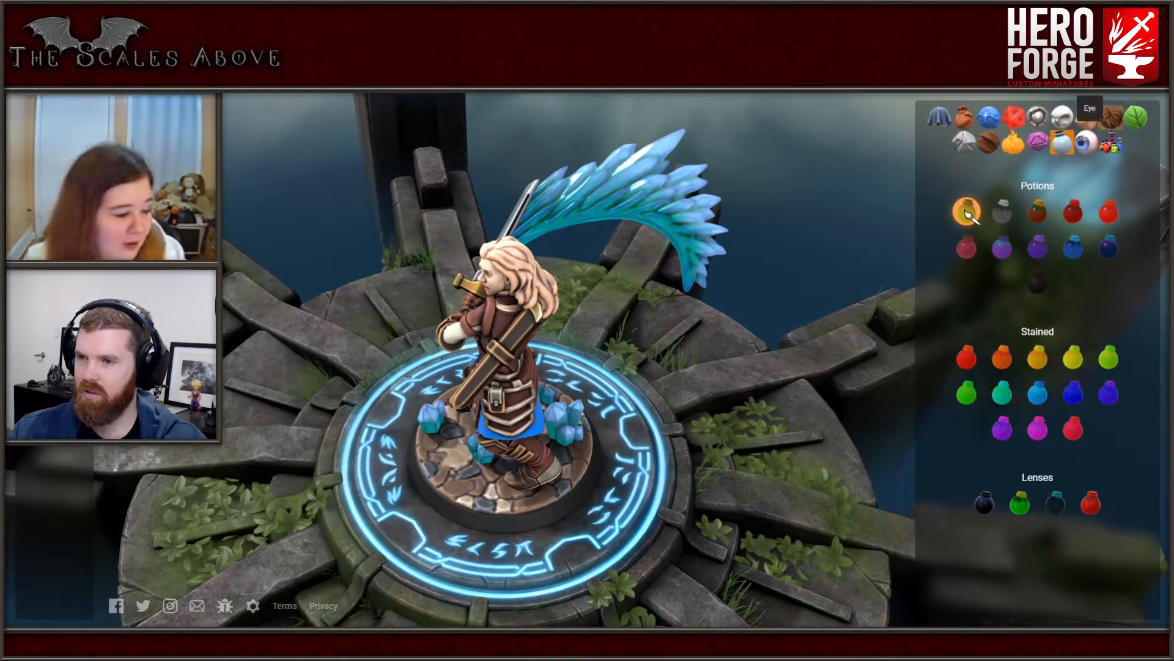
pyautogui.click(1037, 142)
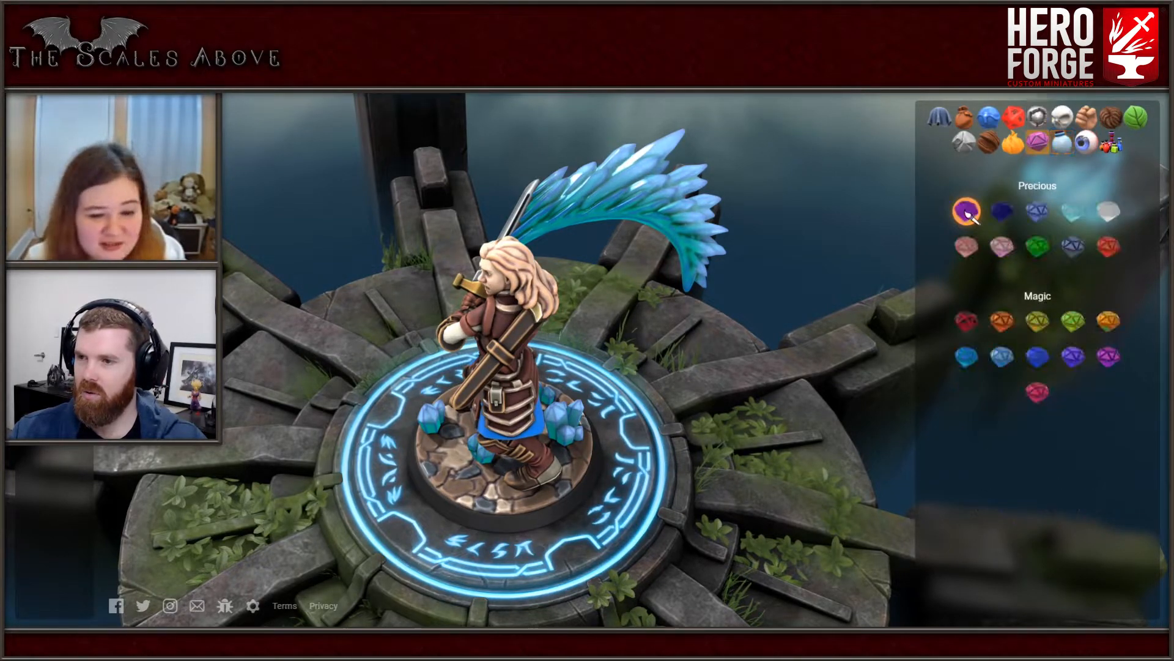
pyautogui.click(1074, 213)
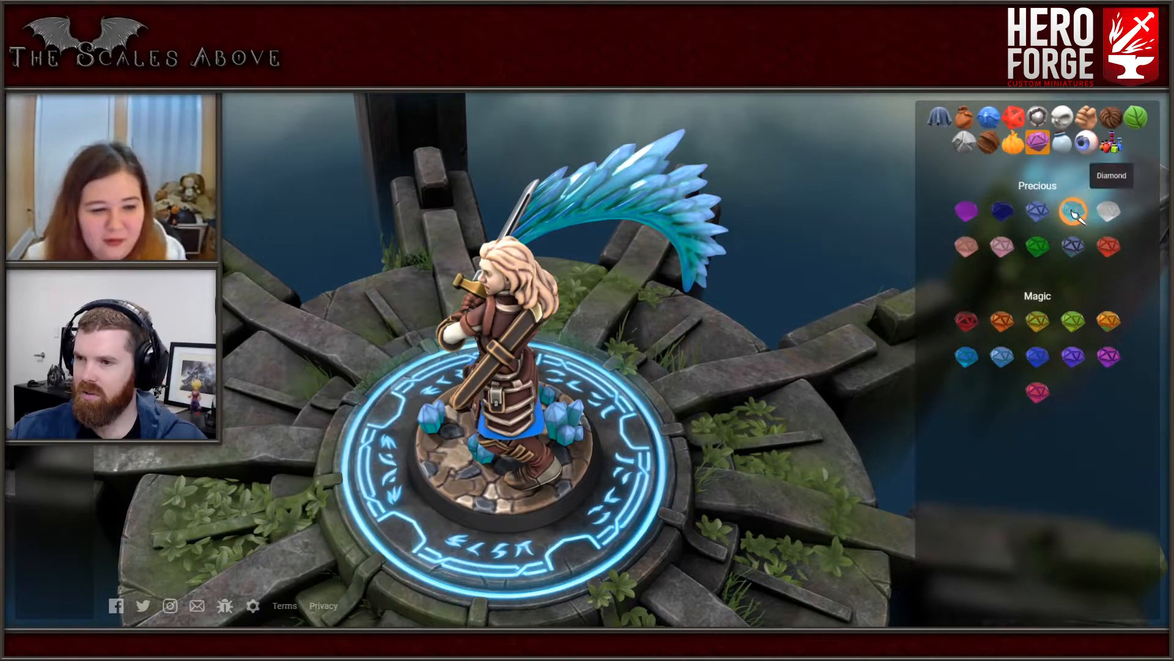
pyautogui.click(1109, 212)
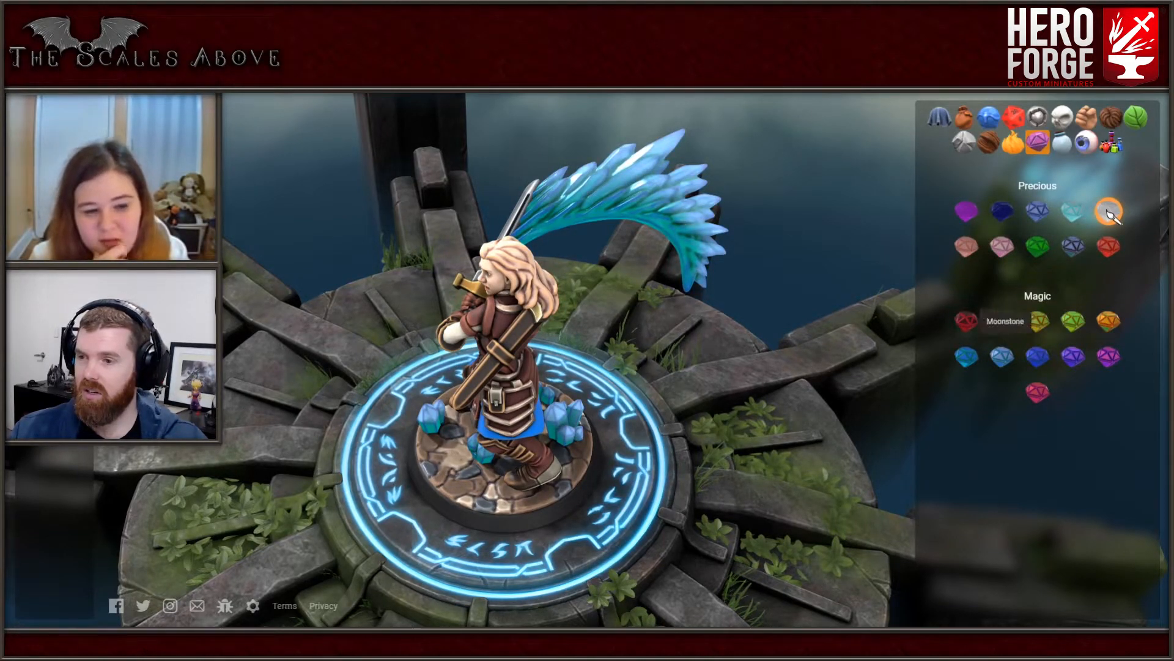
pyautogui.click(967, 323)
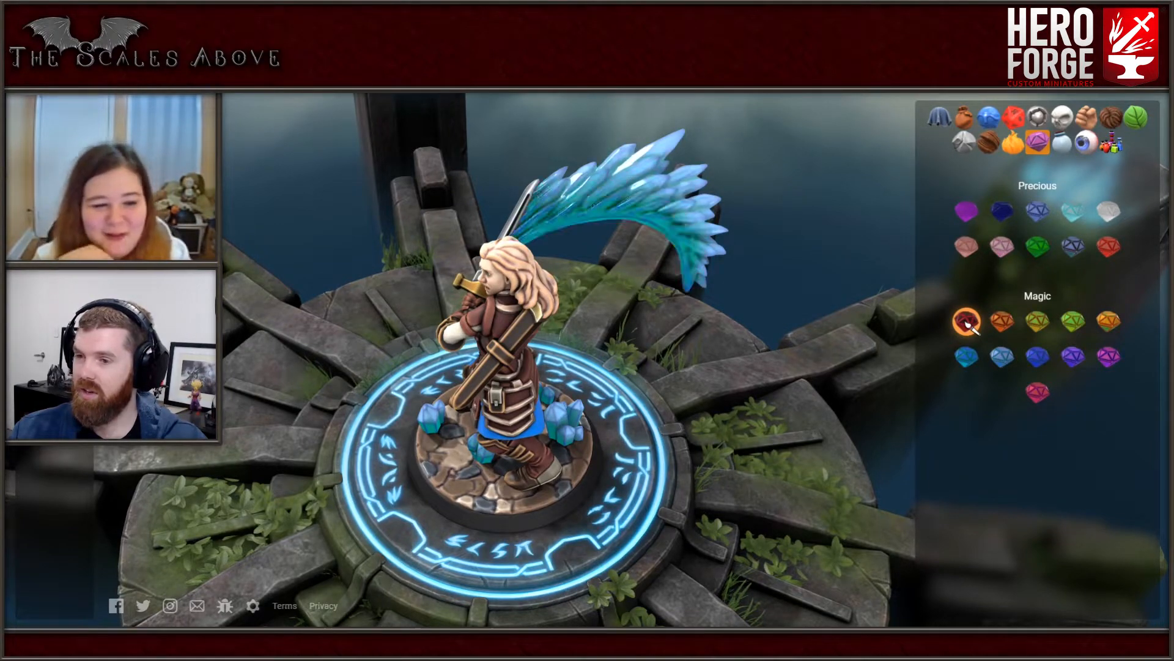
pyautogui.click(966, 212)
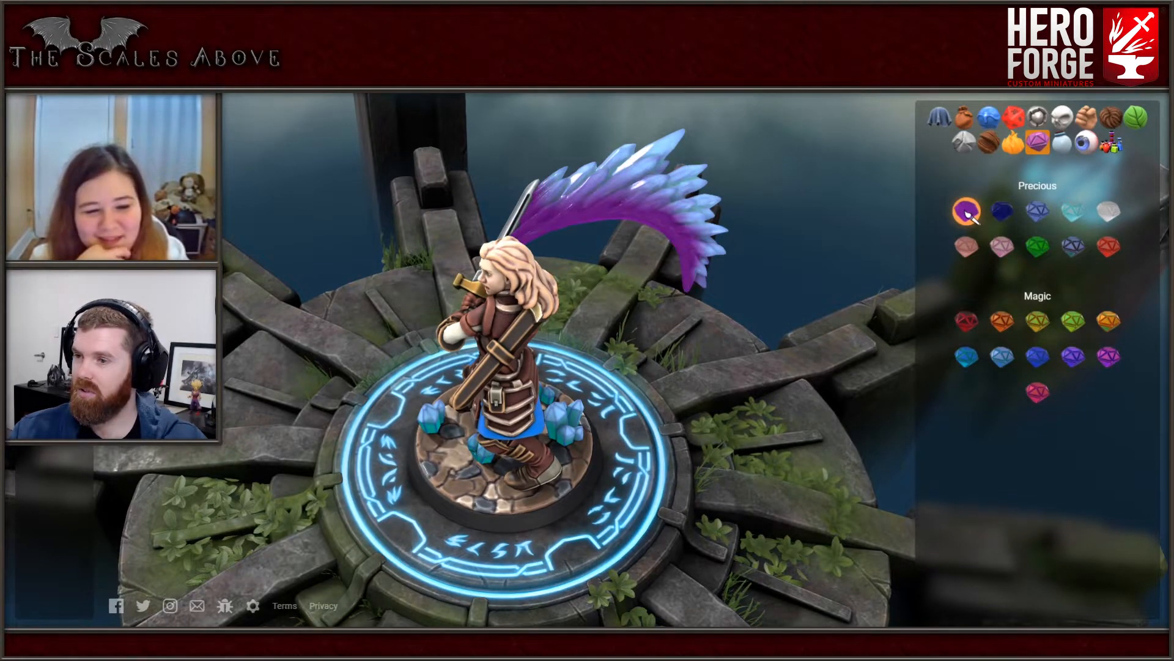
pyautogui.click(1074, 323)
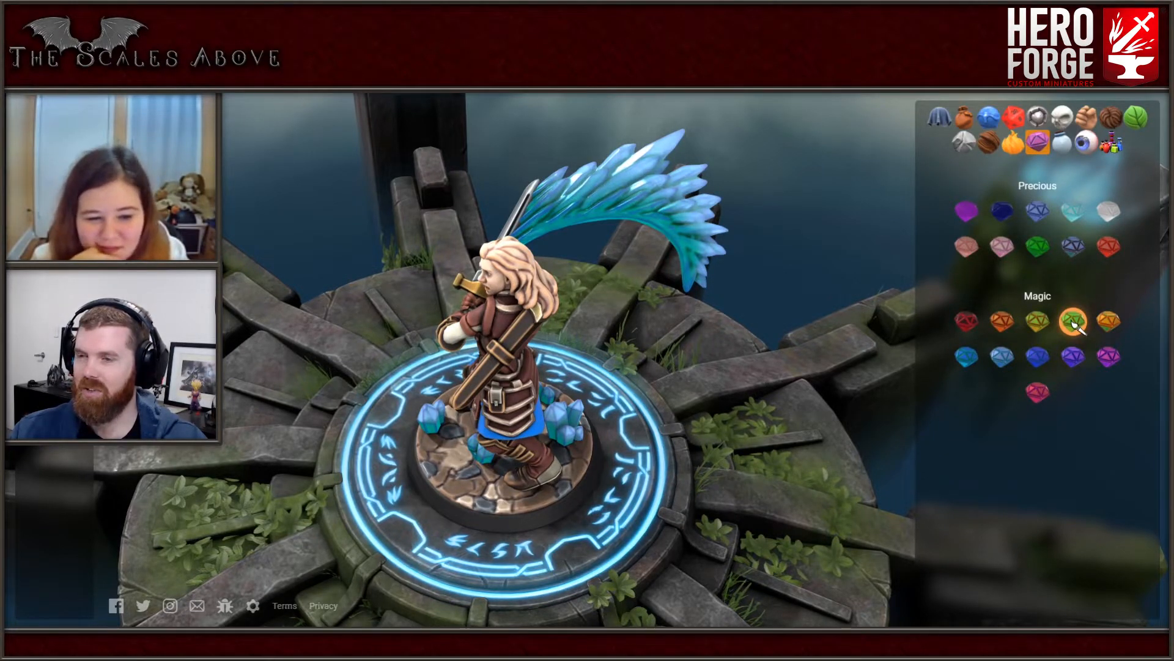
# - Compare lens and stained glass paints on the lower part of the crystal arc, and color it with Pure Blue
pyautogui.click(1062, 141)
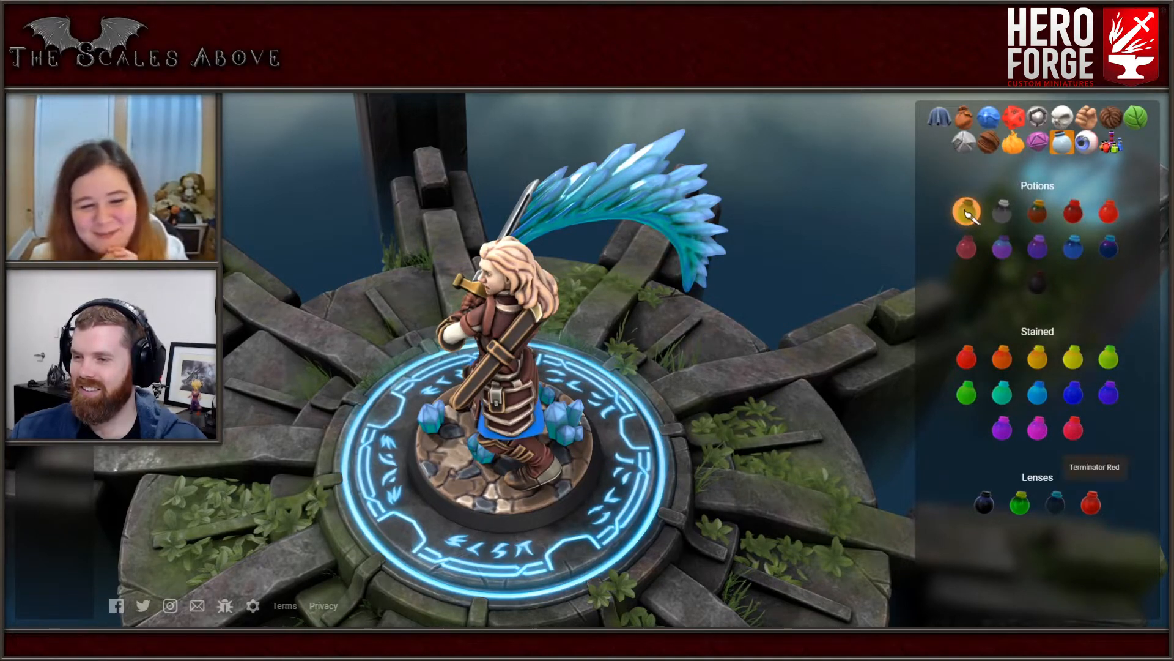
pyautogui.click(1092, 504)
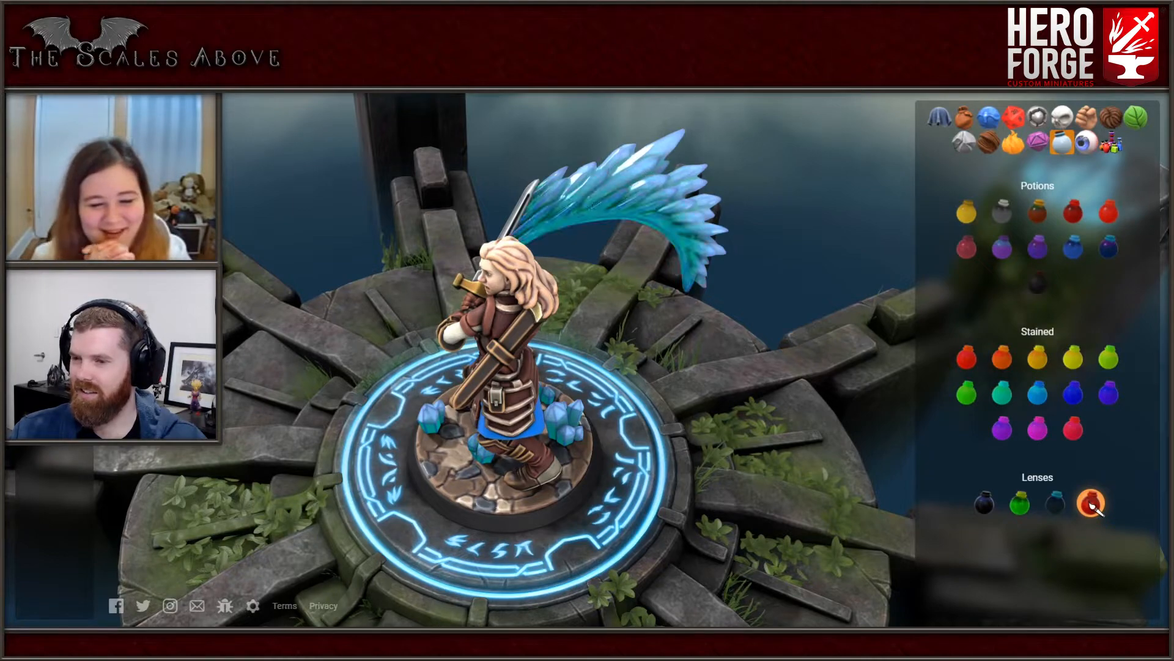
pyautogui.click(1038, 393)
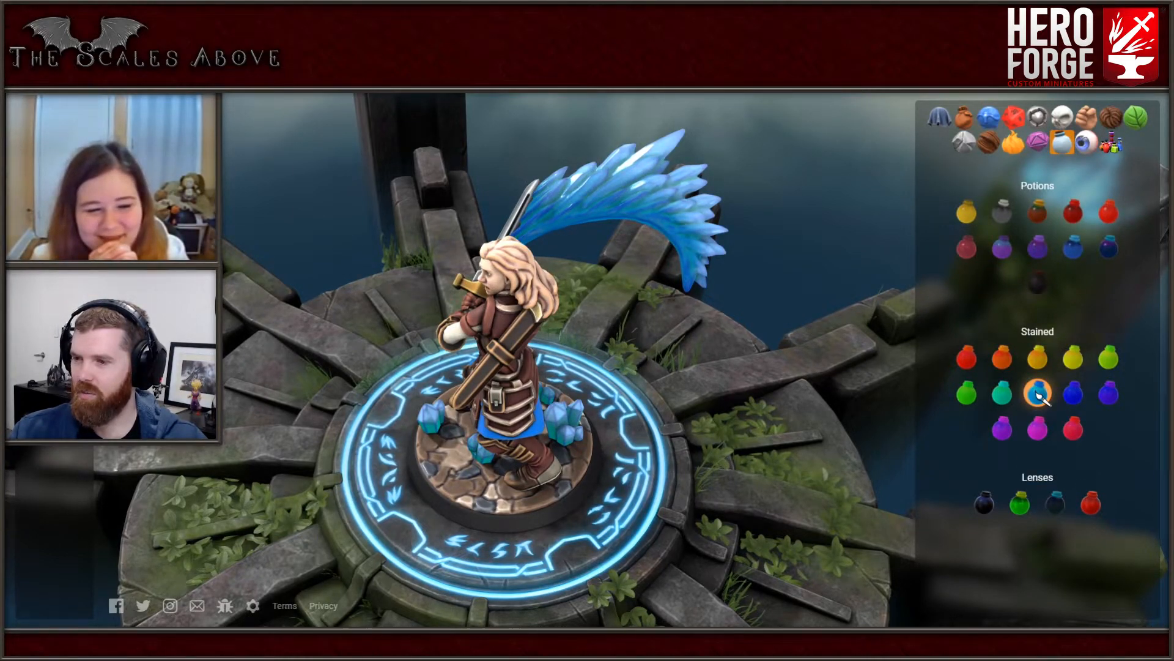
pyautogui.click(1073, 393)
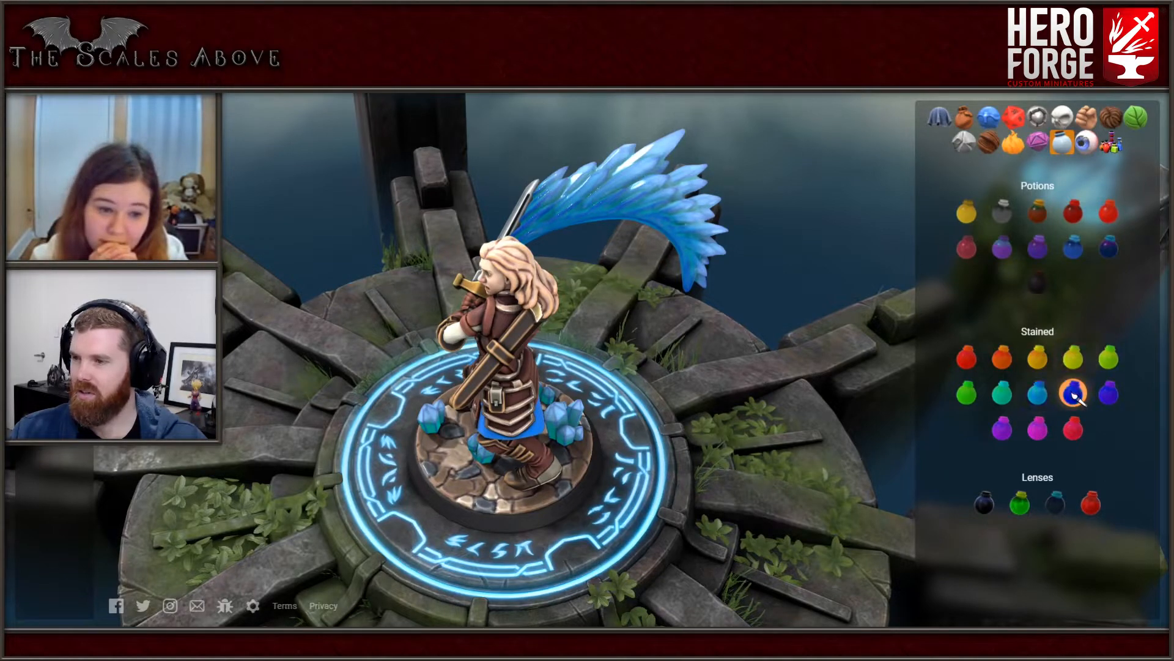
pyautogui.click(1003, 393)
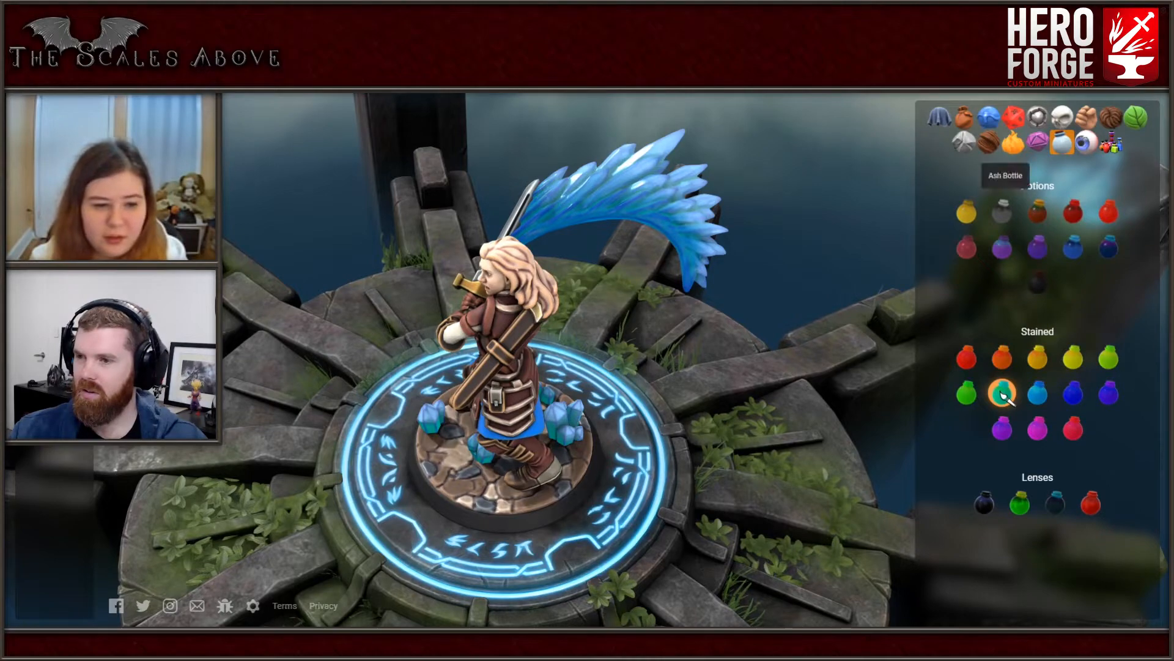
# - Try a dark red potion paint on the tips of the crystal arc and undo it
pyautogui.click(1003, 212)
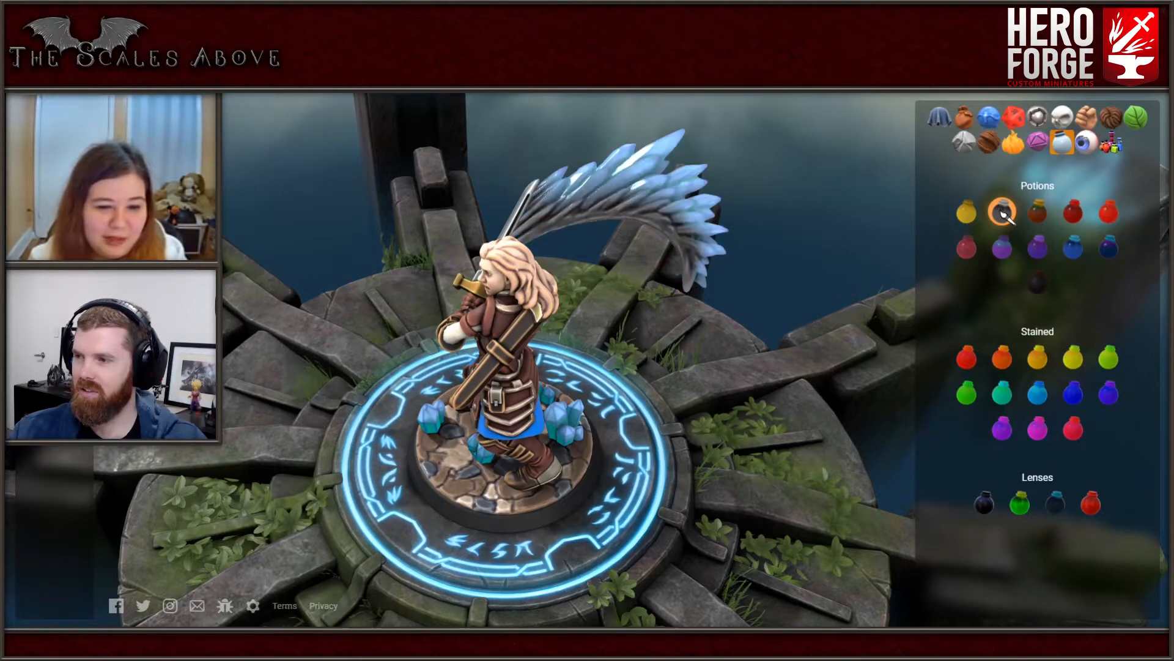
pyautogui.click(1074, 212)
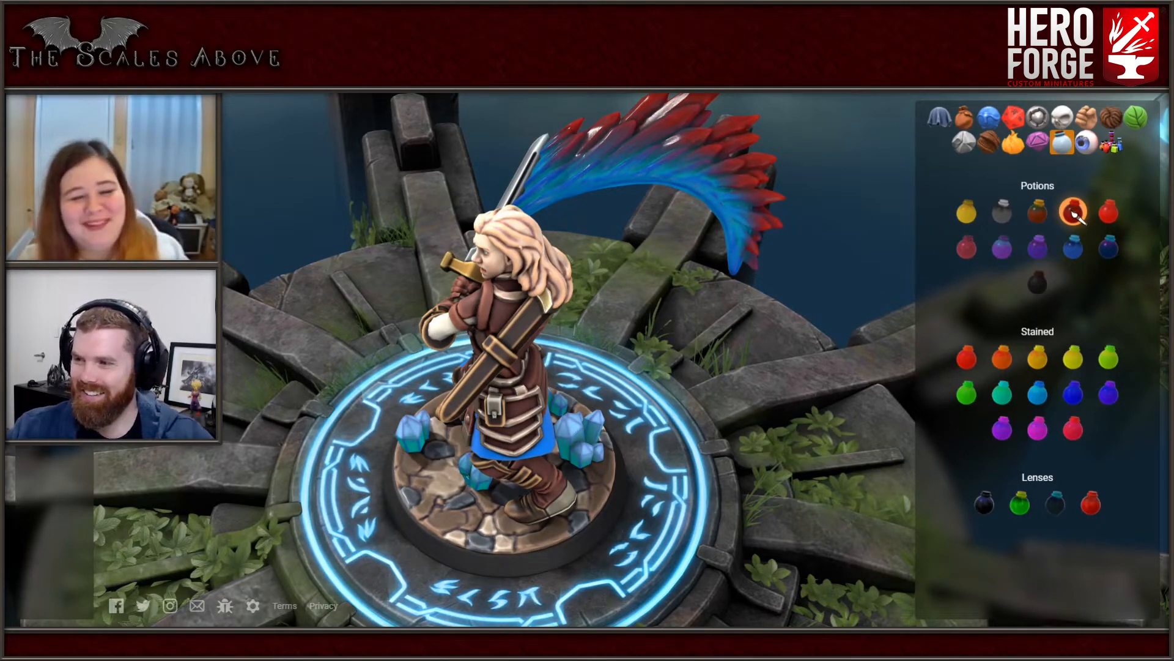
pyautogui.hotkey('ctrl', 'z')
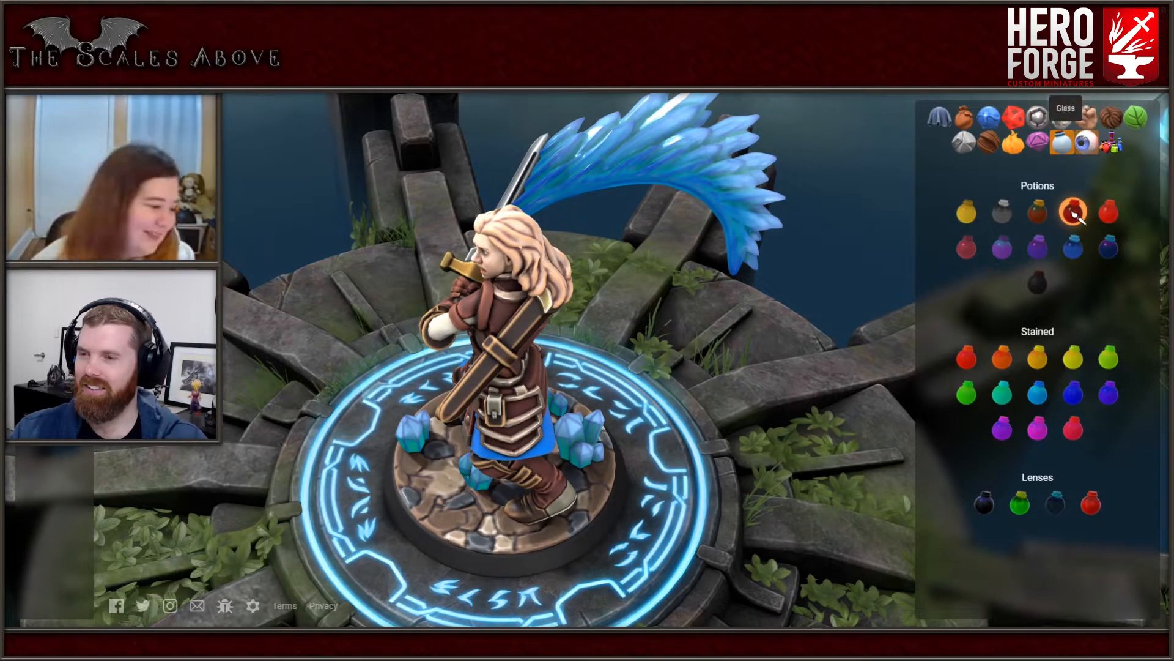
pyautogui.click(1037, 142)
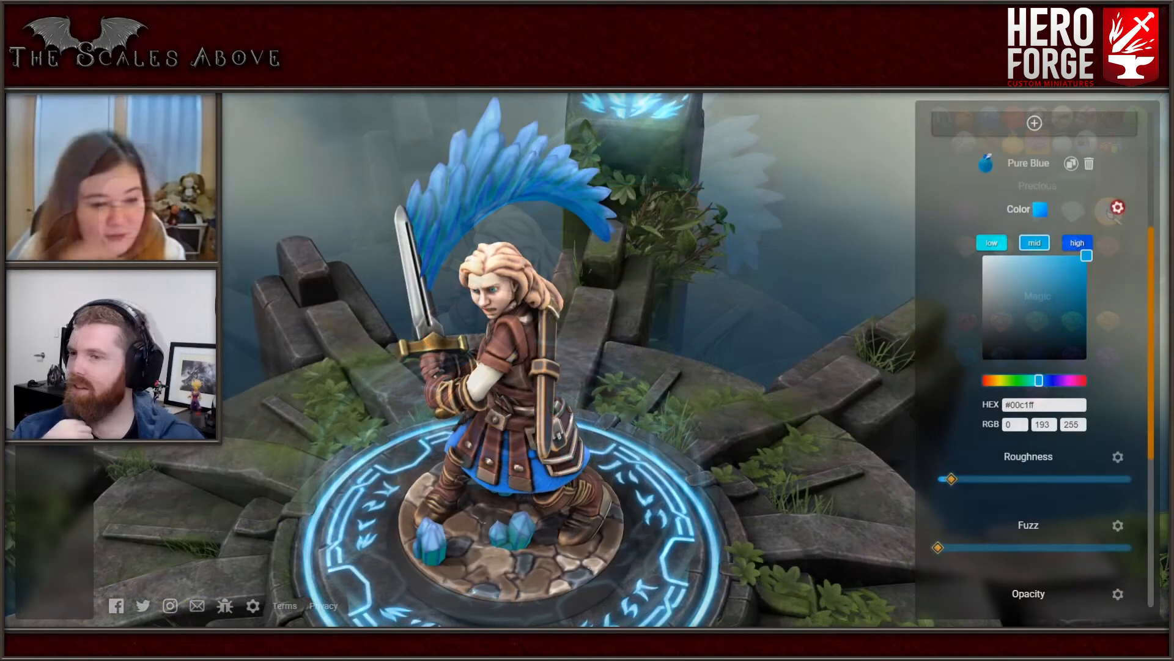
pyautogui.scroll(4, 966, 343)
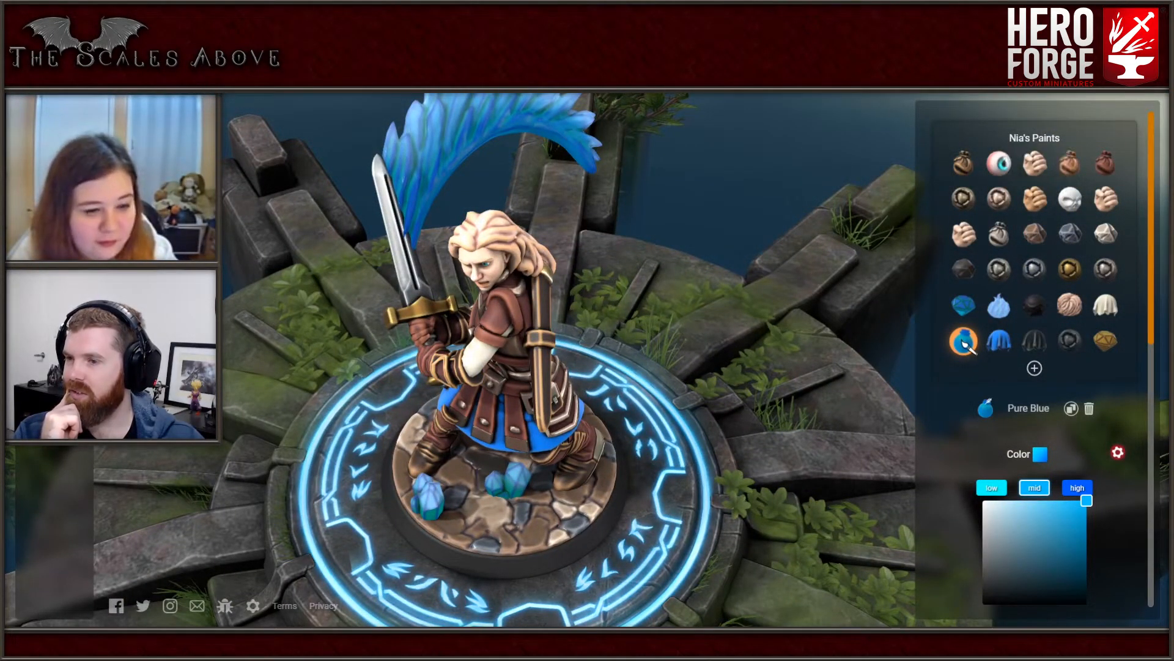
# - Look through the stone and metal paints, and try a near-black natural metal on the sword's crossguard
pyautogui.click(965, 344)
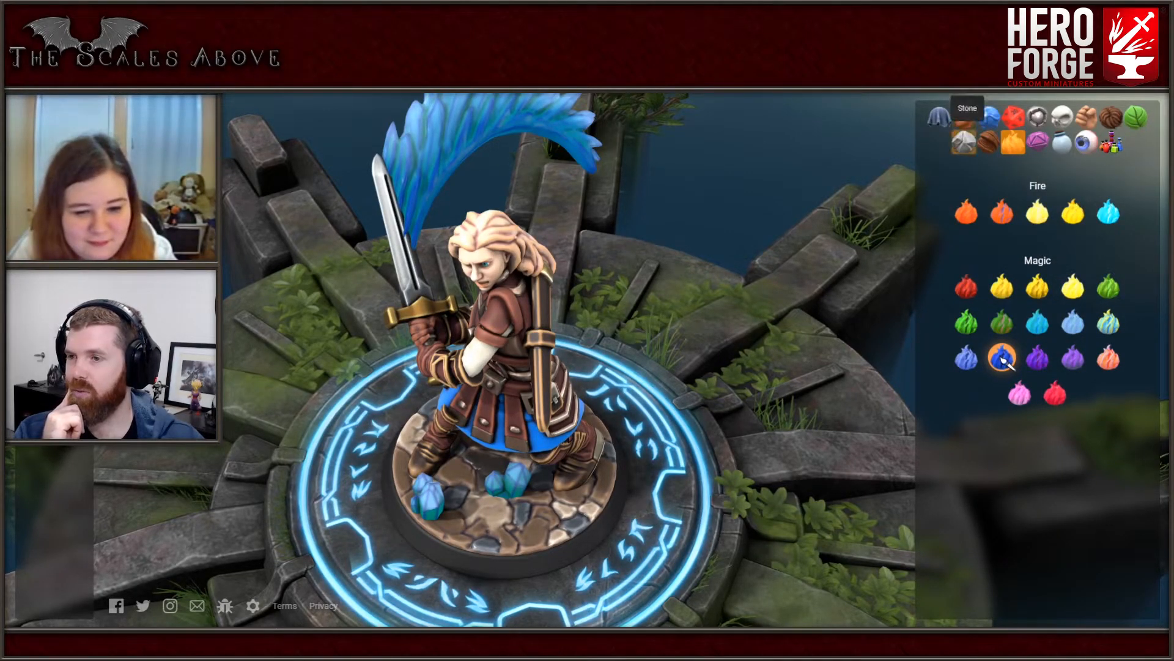
pyautogui.click(964, 141)
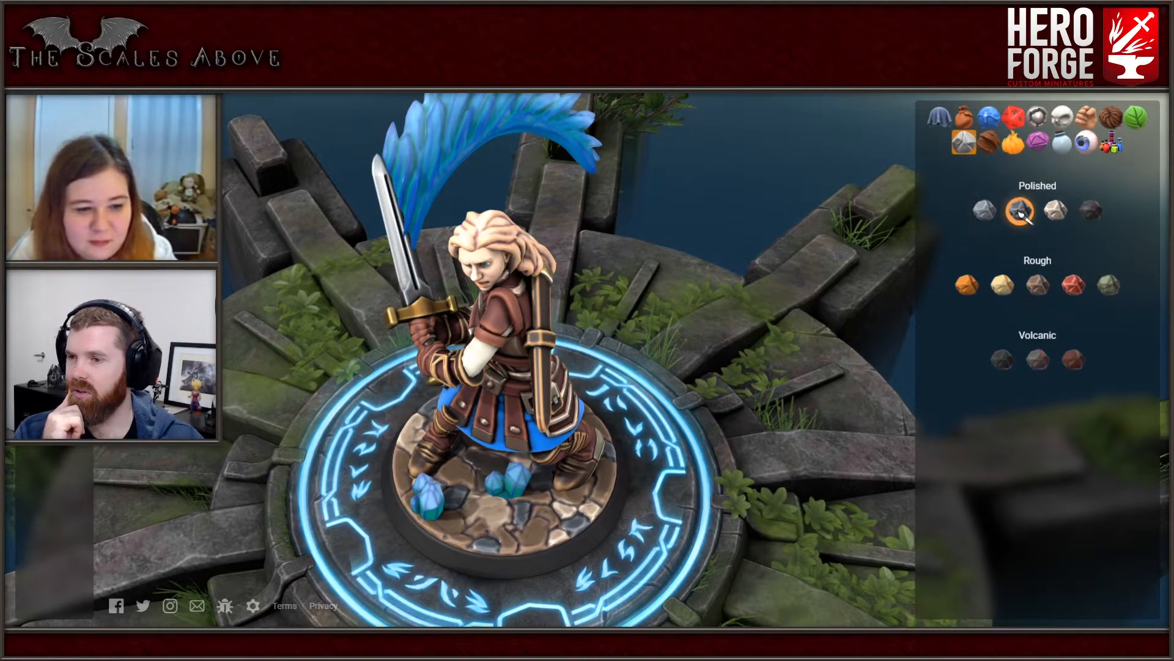
pyautogui.click(1019, 211)
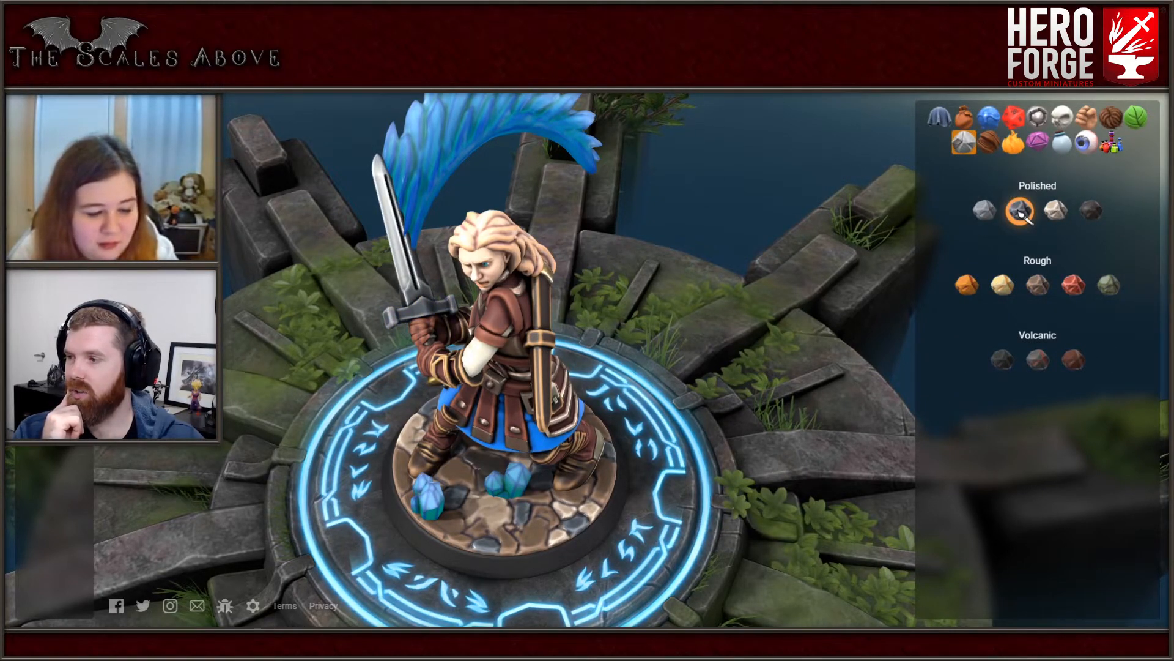
pyautogui.click(1091, 212)
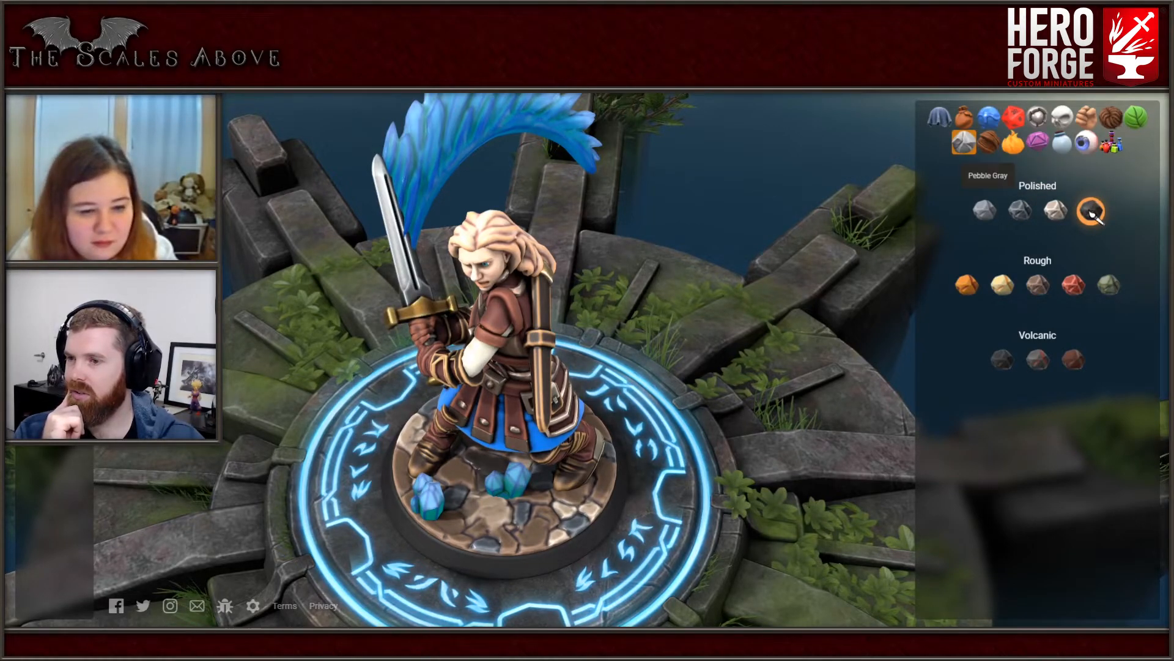
pyautogui.click(1038, 118)
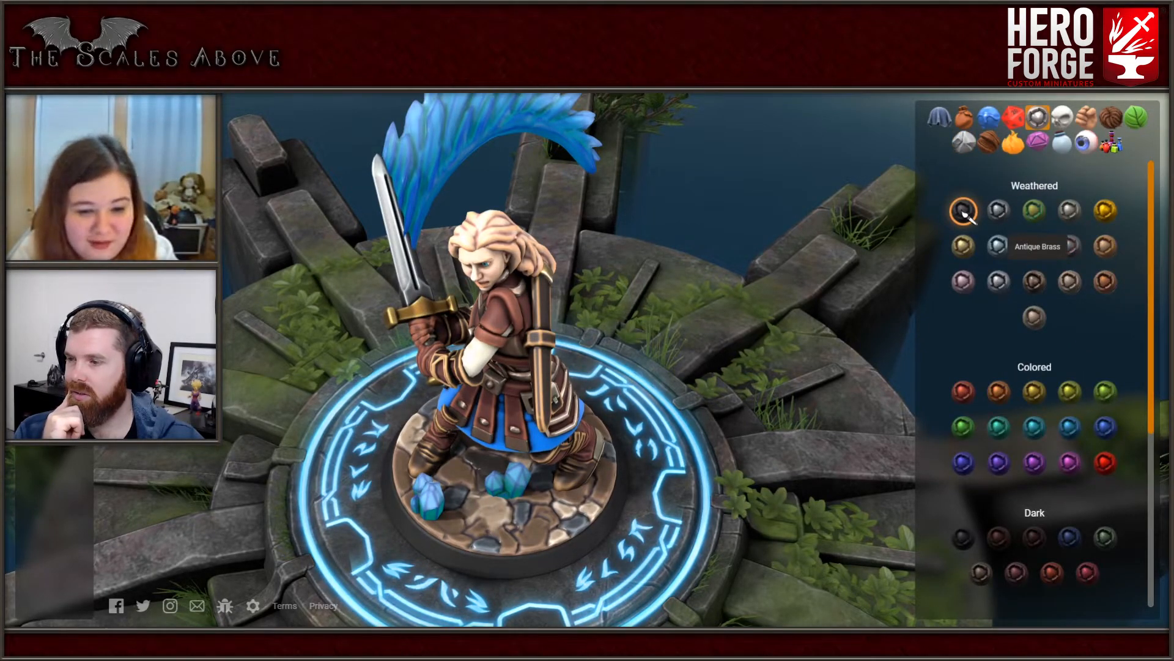
pyautogui.scroll(-5, 964, 212)
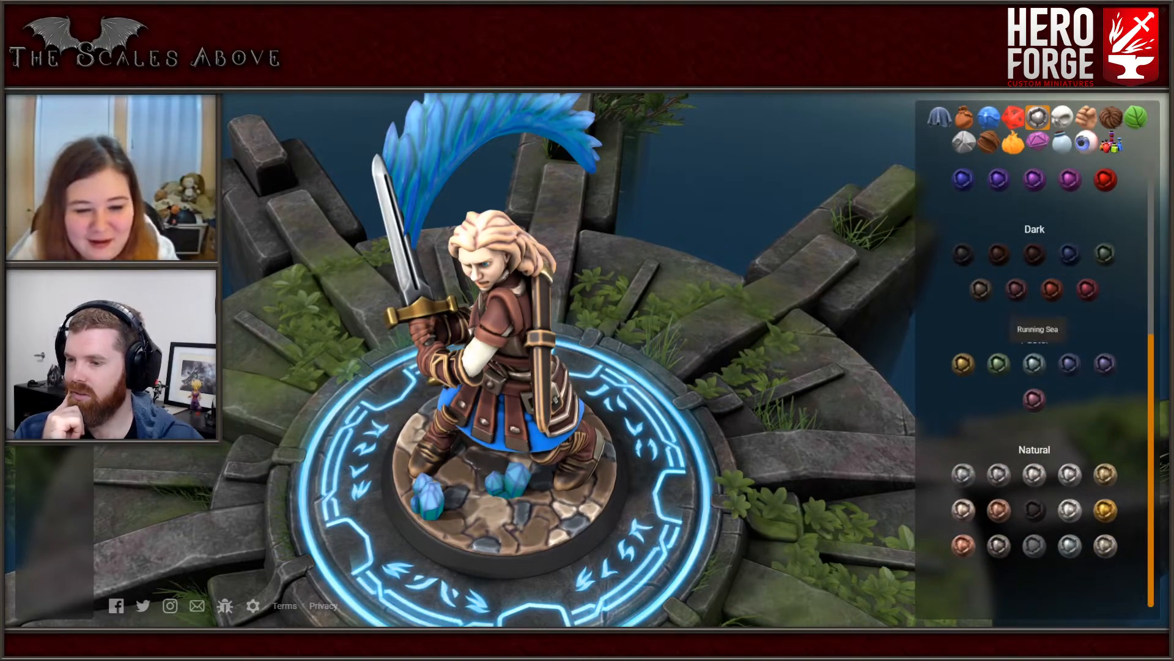
pyautogui.click(1034, 510)
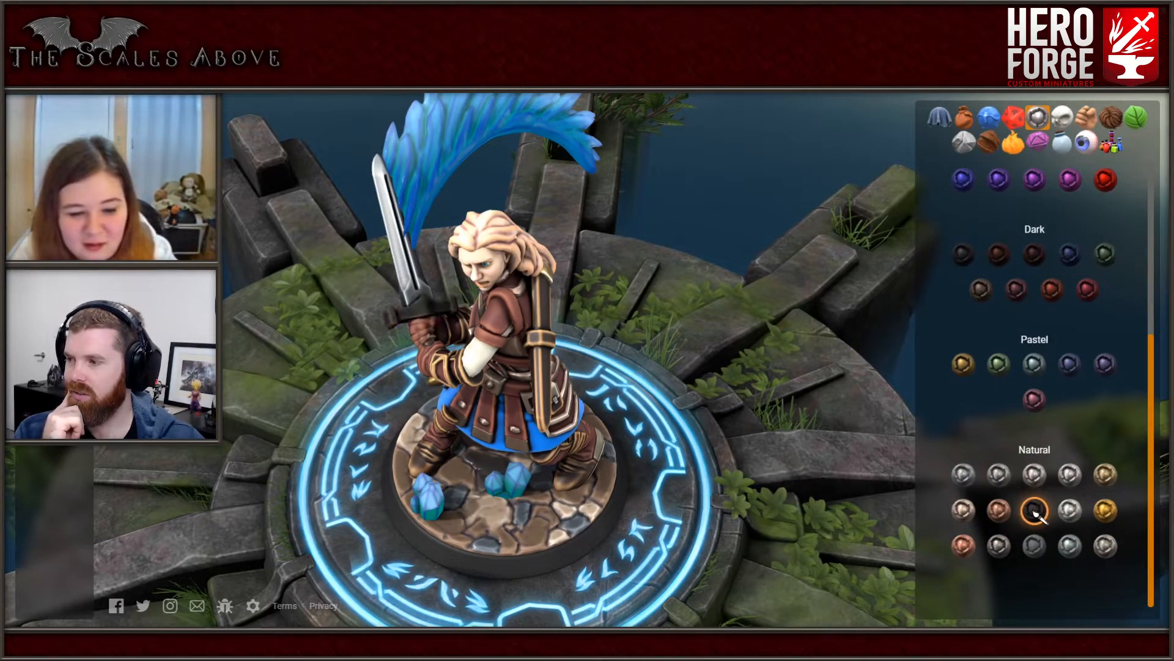
pyautogui.hotkey('ctrl', 'z')
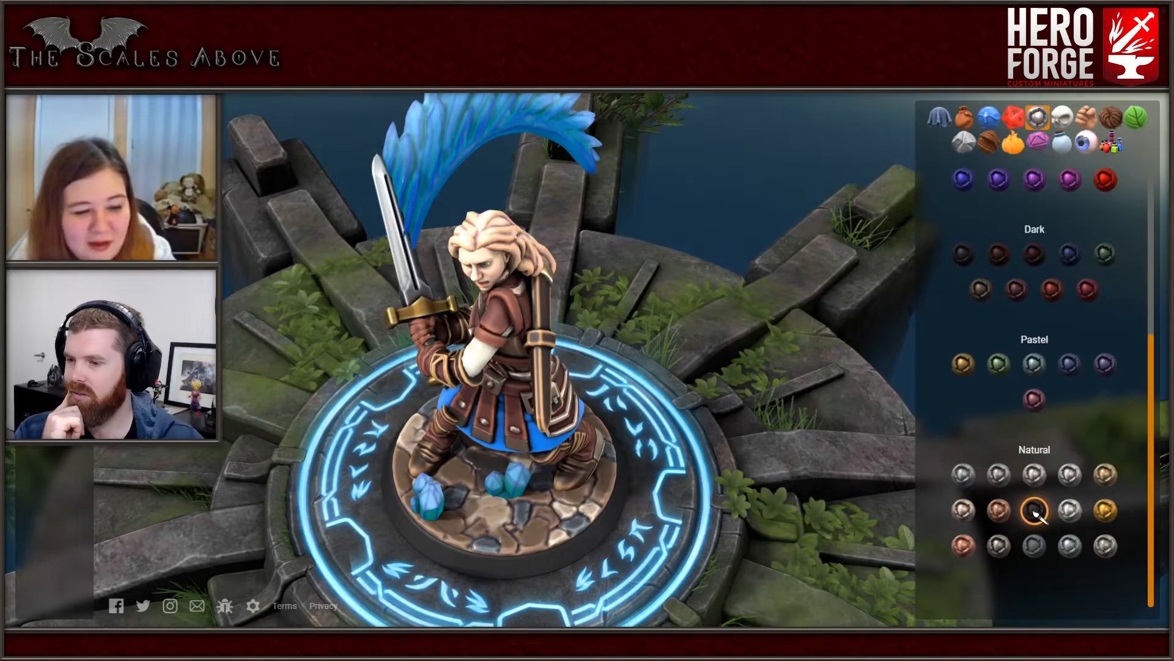
pyautogui.click(1034, 510)
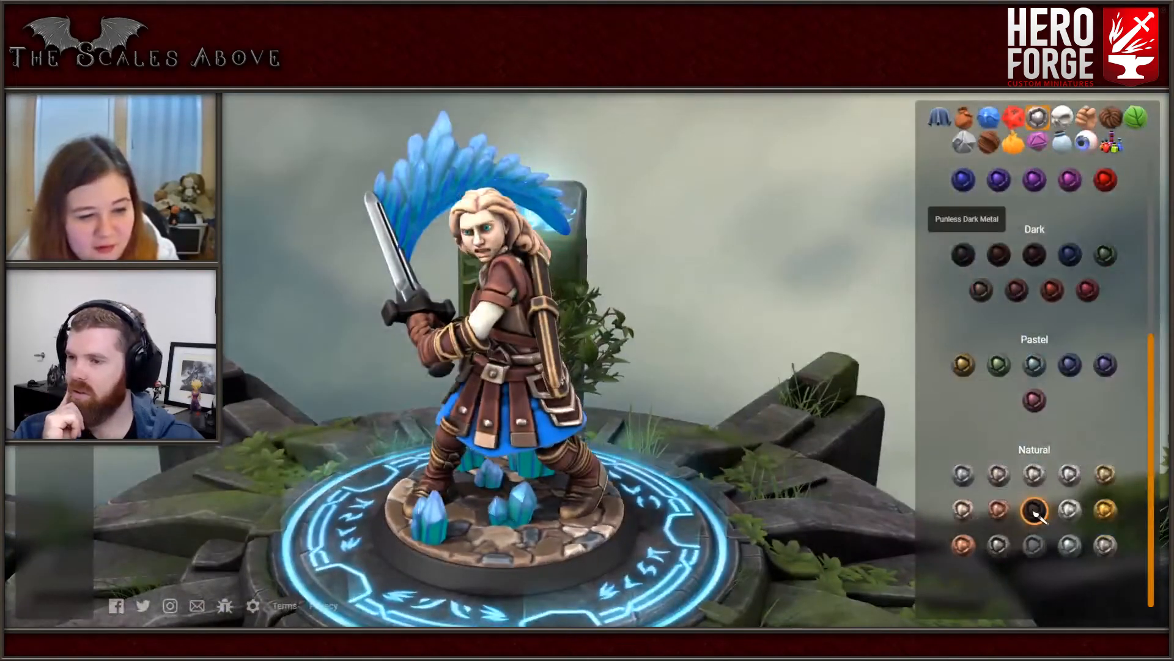
# - Compare Punless Dark Metal, Pull The Plum and a pastel metal on the sword's crossguard, and color it dark blue
pyautogui.click(963, 255)
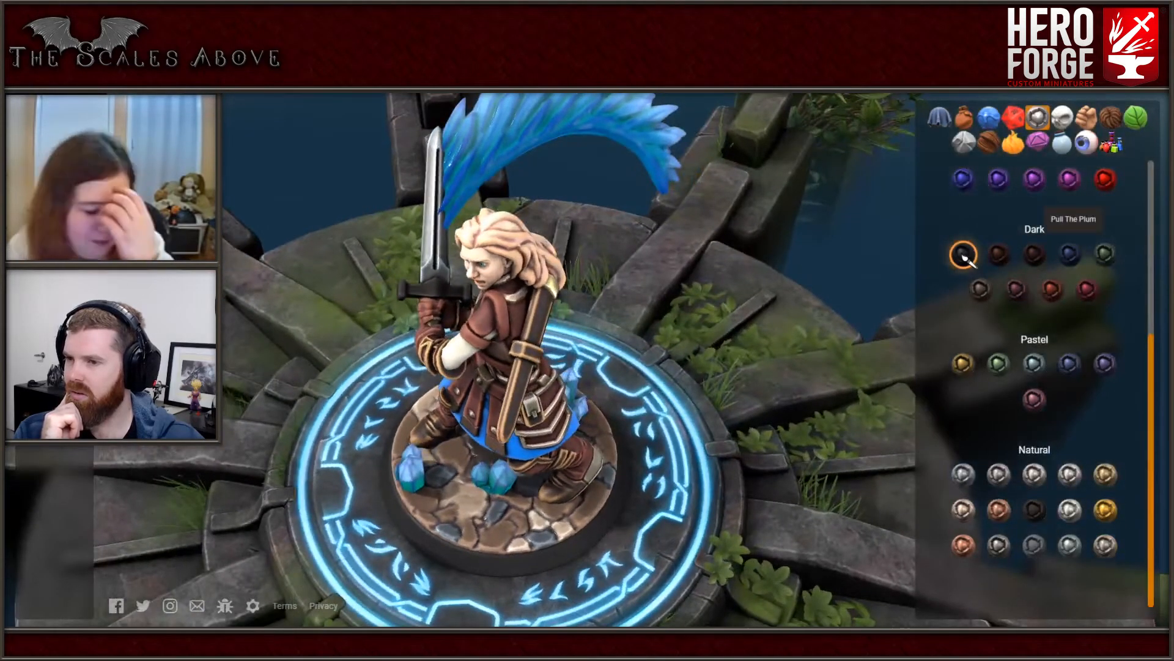
pyautogui.click(1070, 255)
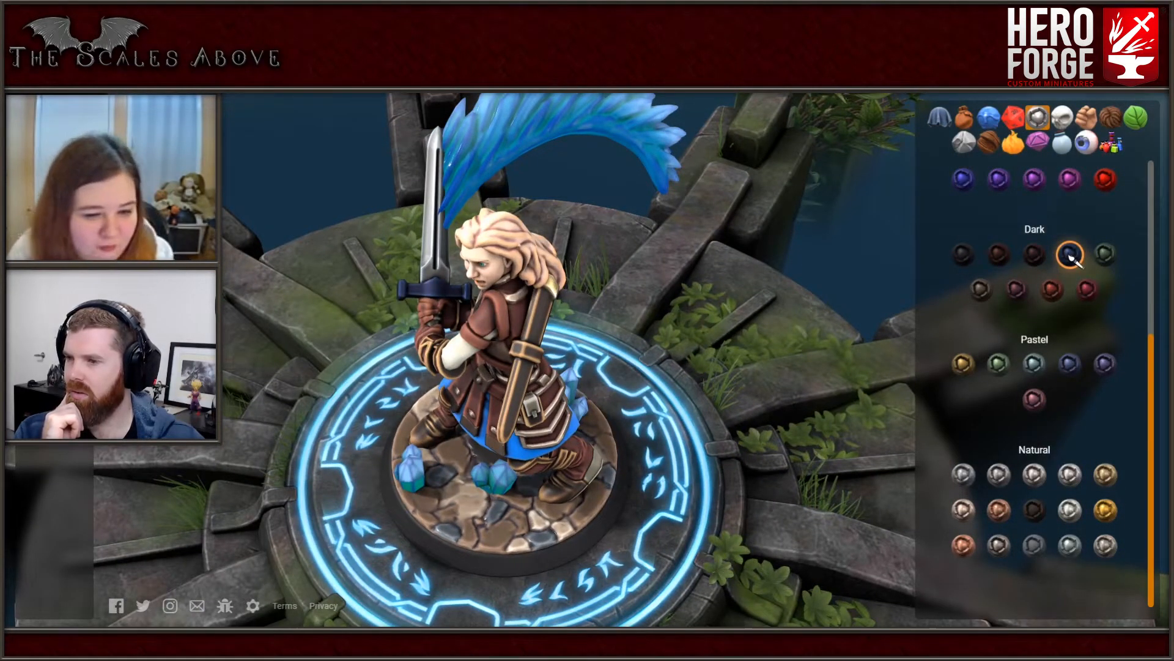
pyautogui.click(1104, 256)
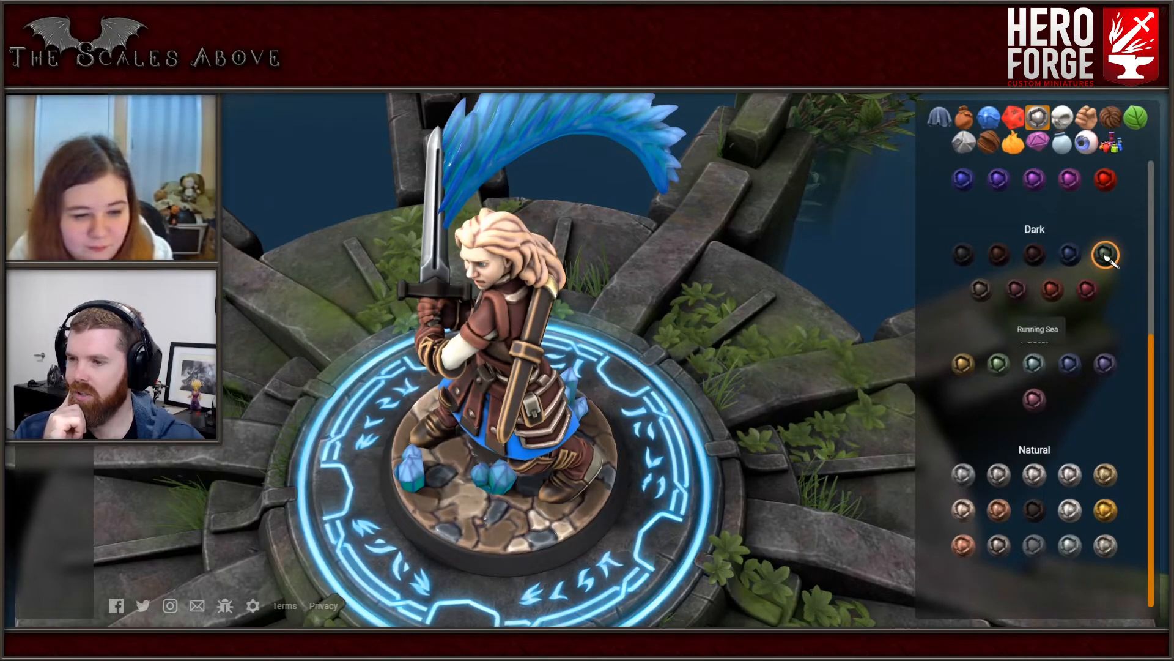
pyautogui.click(1070, 365)
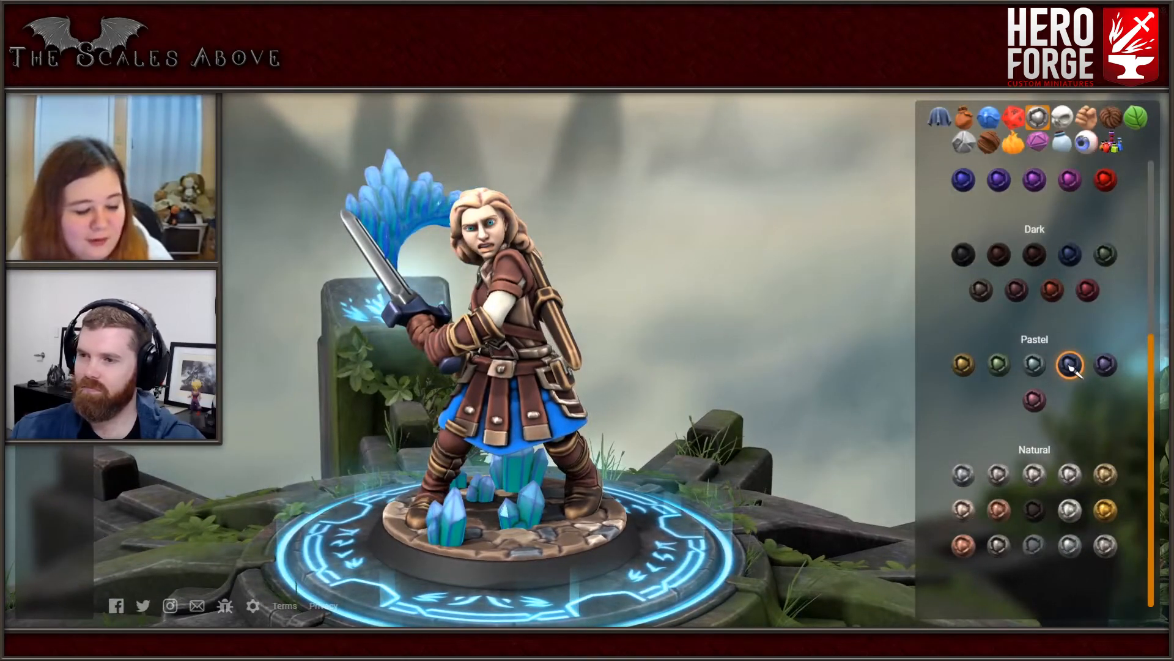
# - Try Osmodianite Purple from the colored metals on the sword's crossguard and return it to dark blue
pyautogui.scroll(2, 1071, 367)
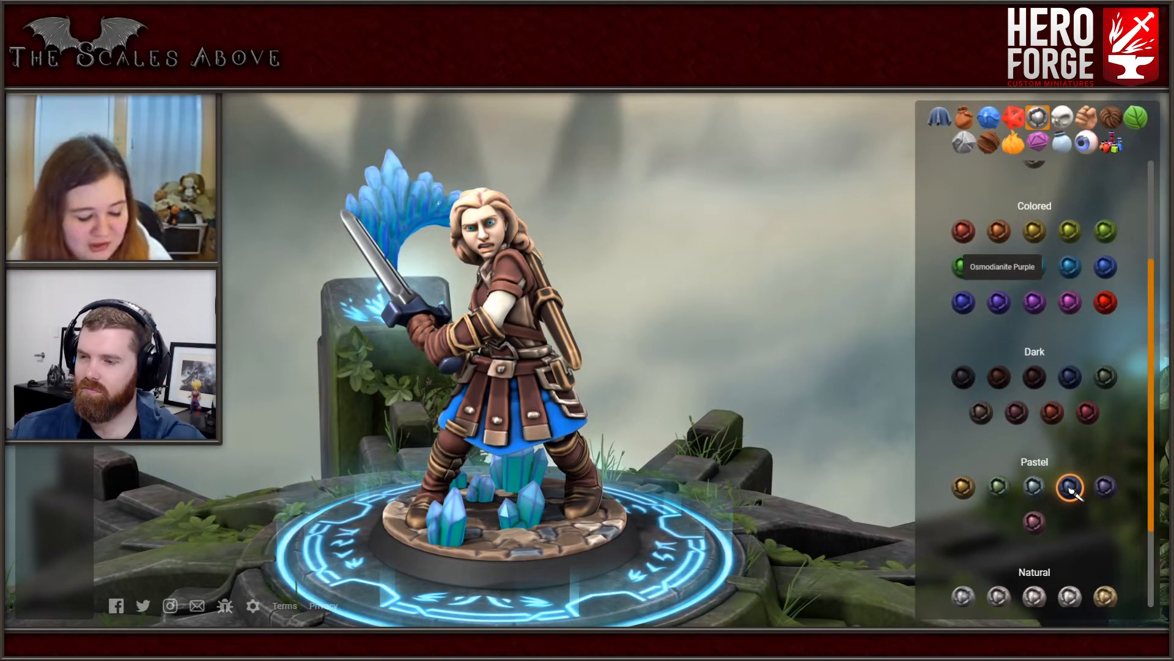
pyautogui.click(999, 302)
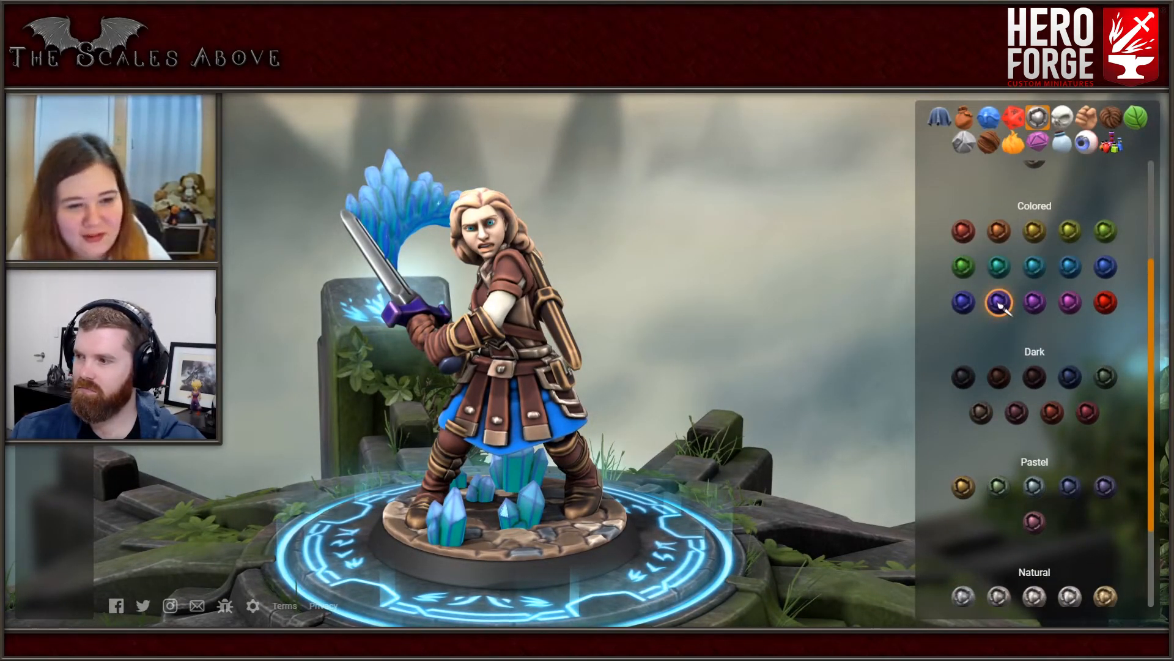
pyautogui.scroll(-2, 1002, 318)
pyautogui.scroll(5, 1000, 465)
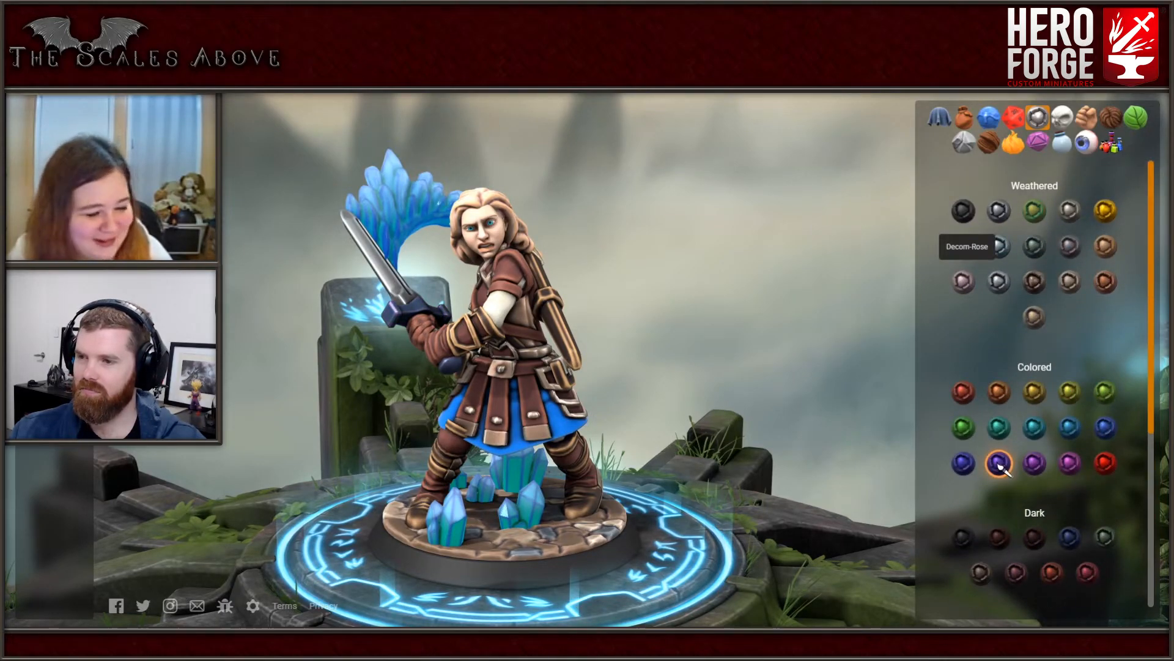
pyautogui.click(1070, 464)
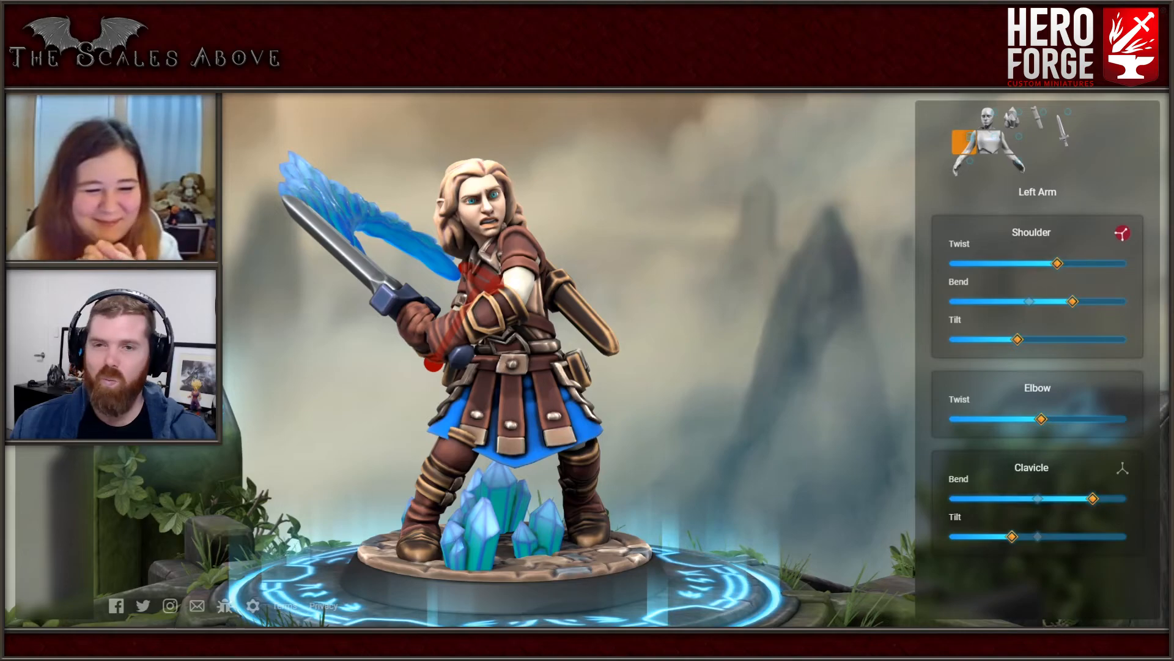
pyautogui.moveTo(611, 342); pyautogui.dragTo(538, 382)
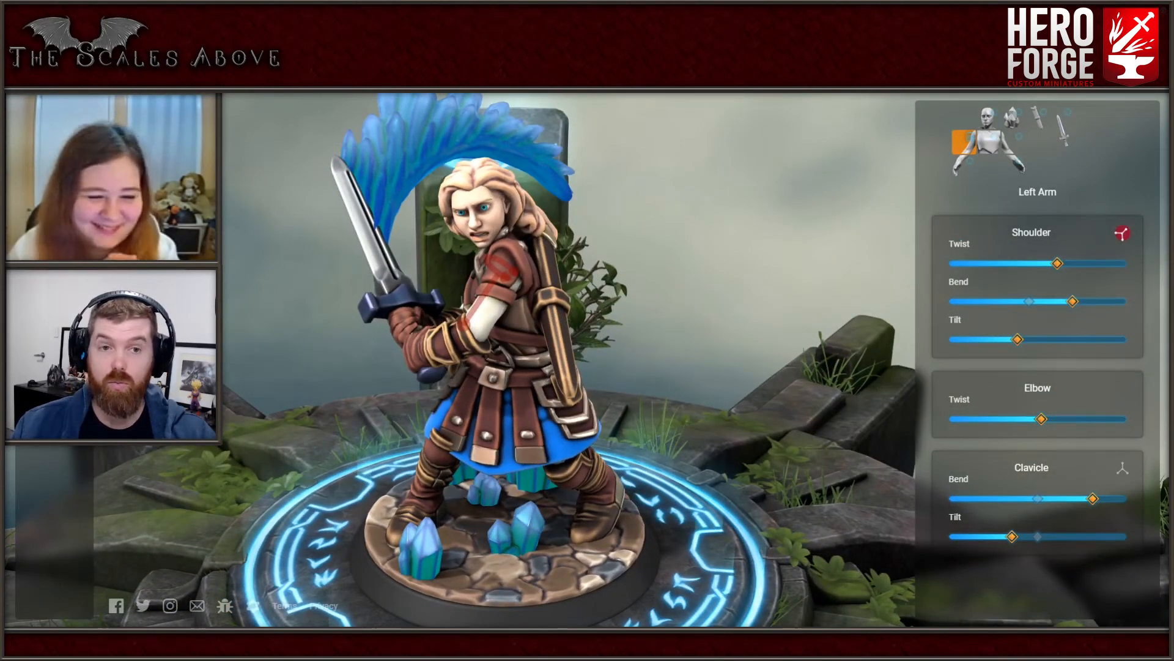